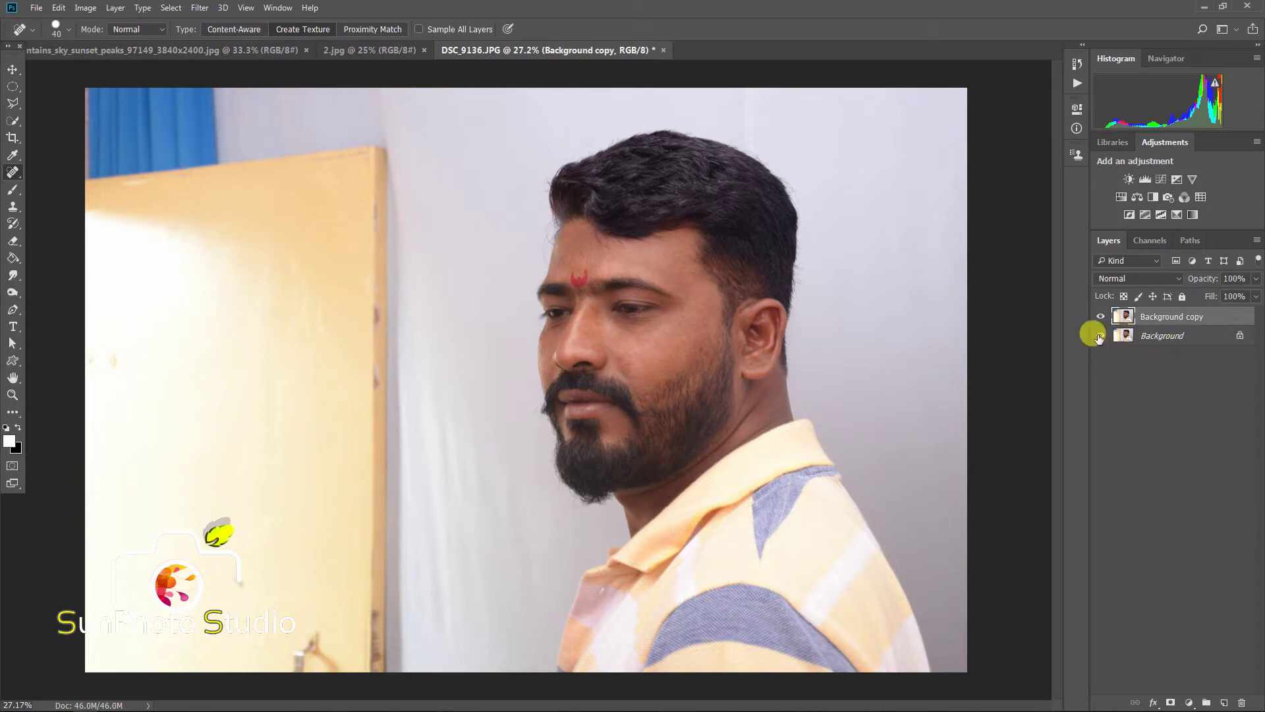
Hide the original Background layer and start a Pen path along the shirt's front edge from the image's lower border to the collar
click(1101, 335)
click(10, 314)
scroll(577, 405, up, 3)
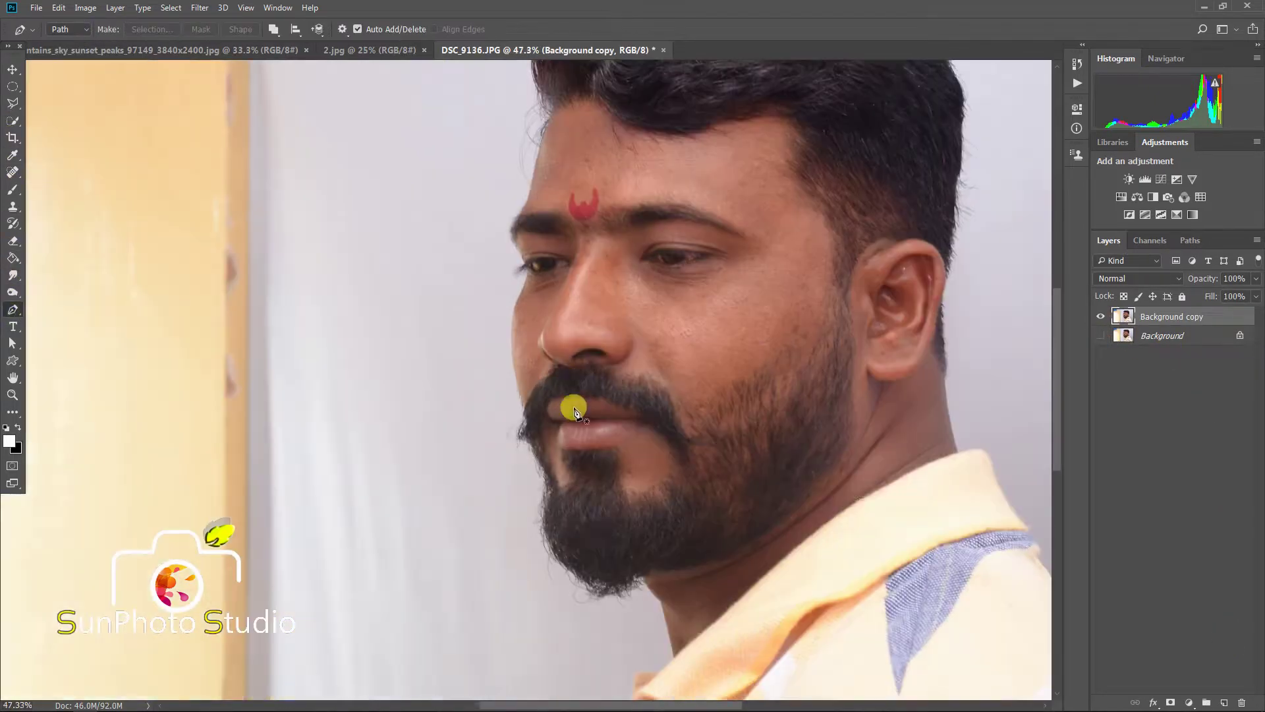
drag(588, 539, 522, 83)
scroll(498, 397, up, 3)
scroll(445, 420, up, 2)
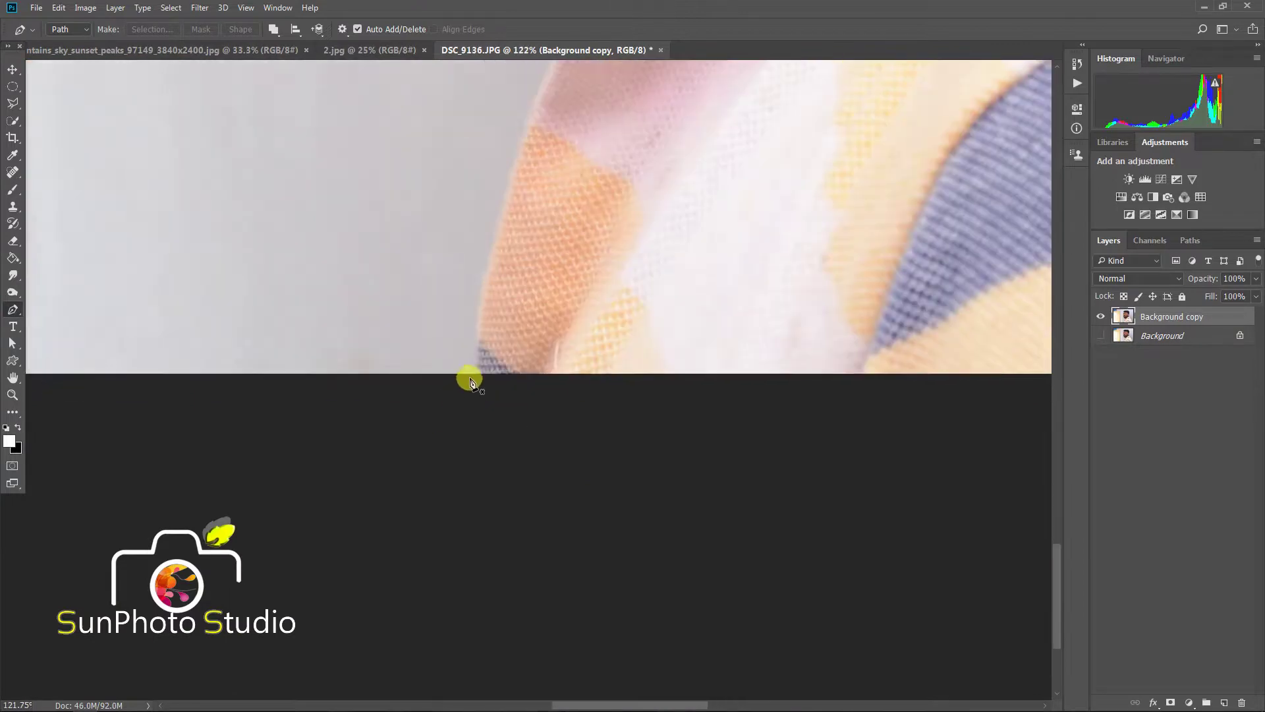
click(477, 382)
drag(489, 334, 468, 387)
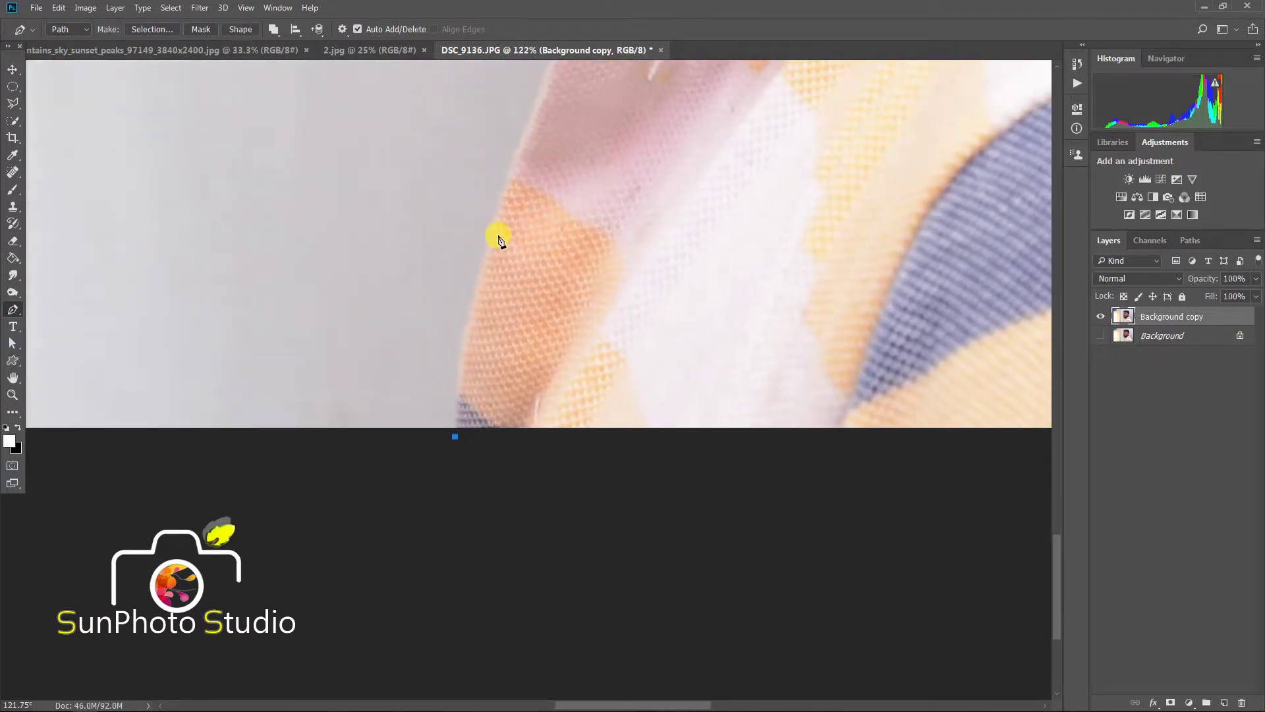
drag(497, 227, 458, 290)
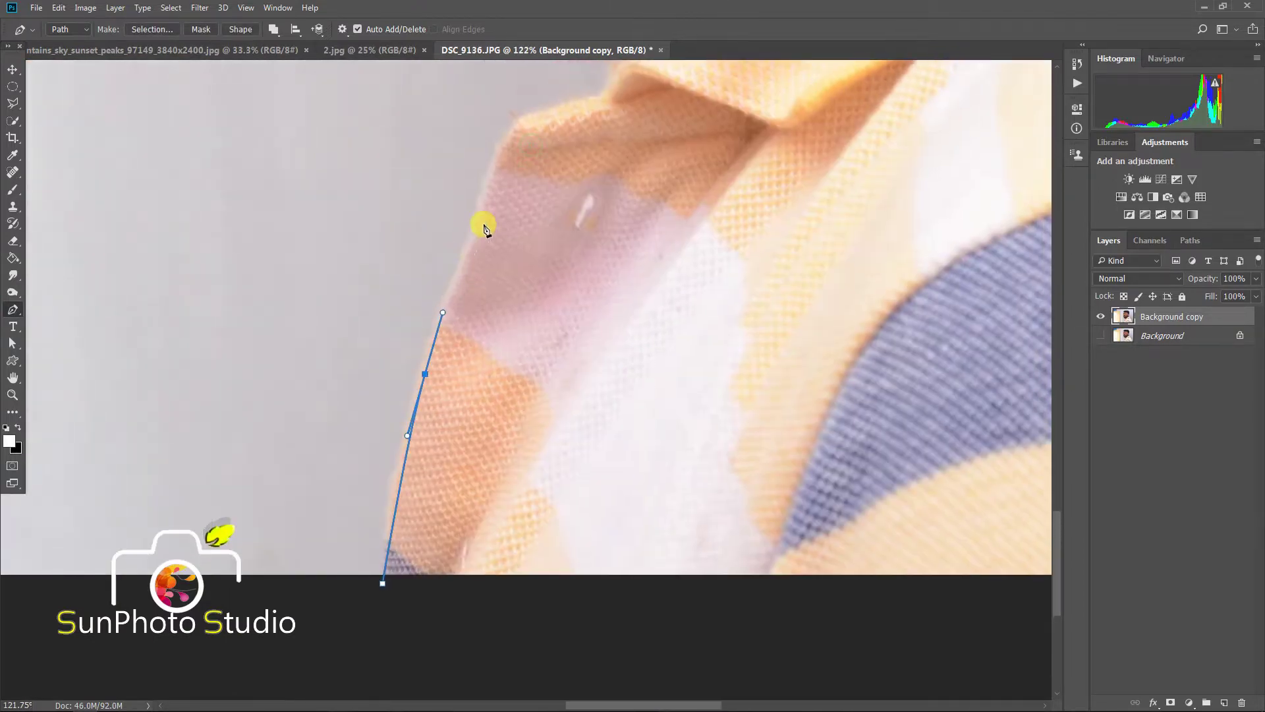
drag(515, 150, 453, 238)
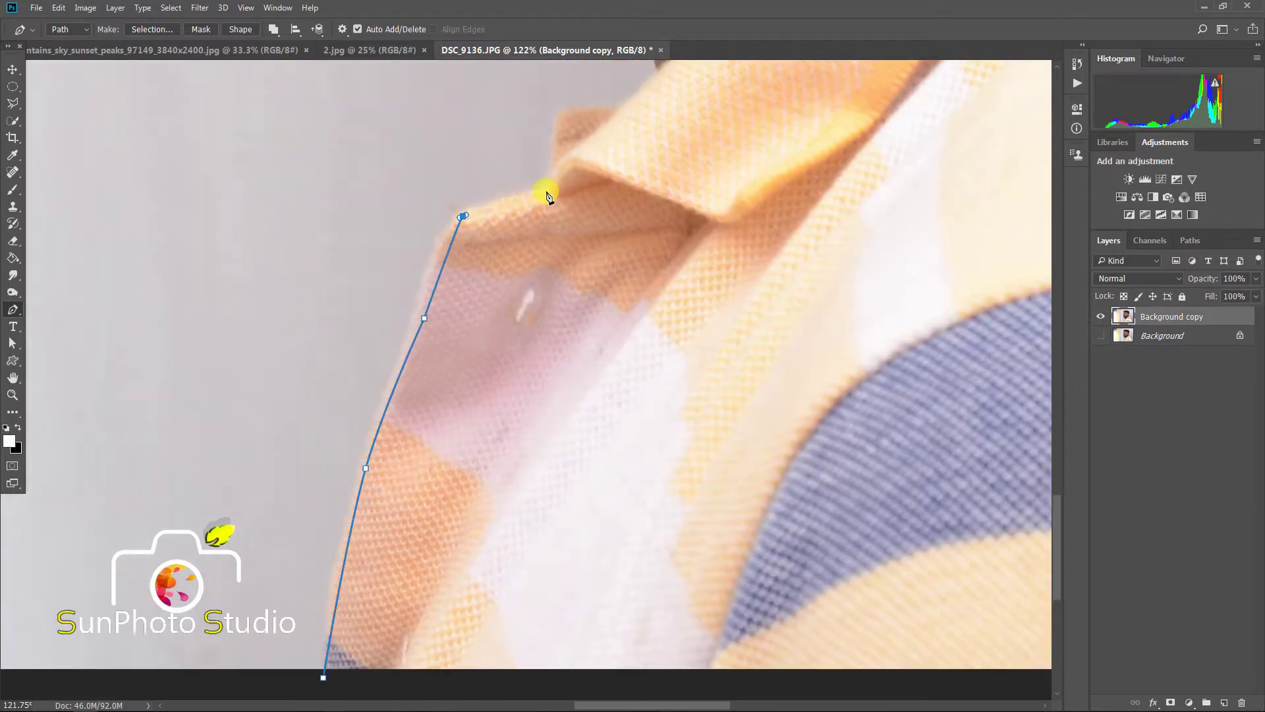
drag(575, 137, 499, 269)
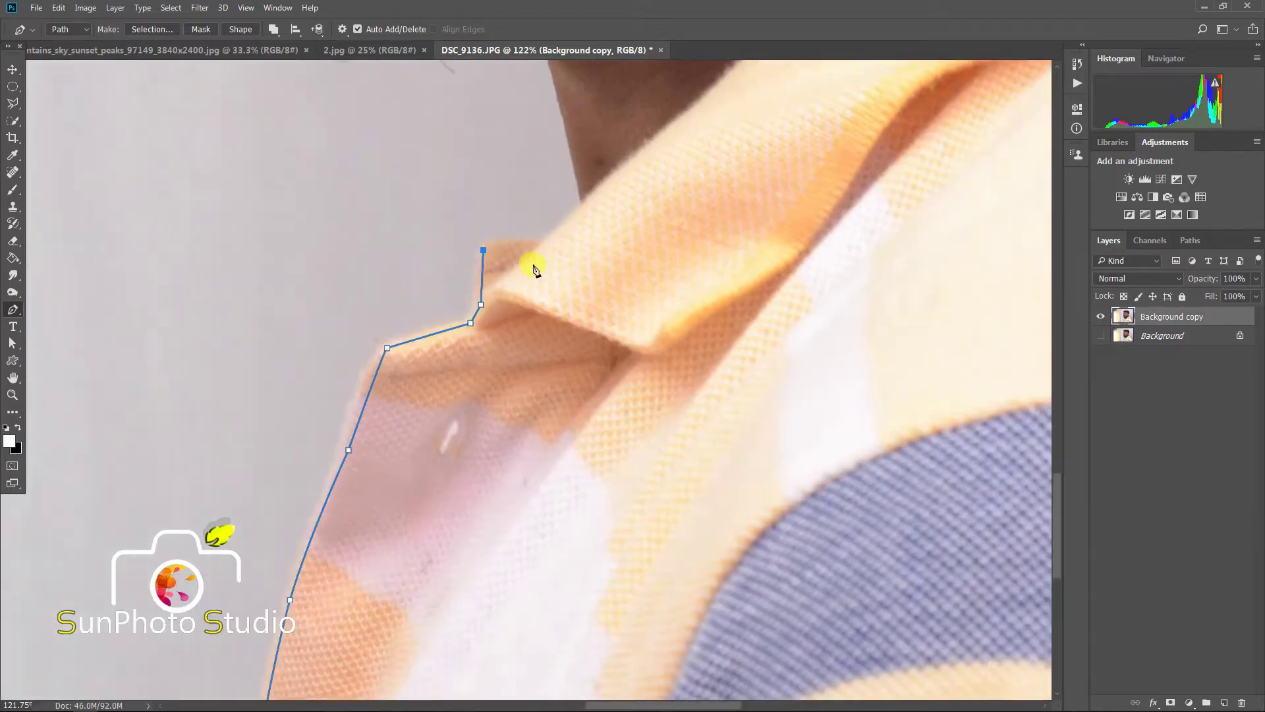
Continue the path from the collar up the front of the neck and around the underside and front of the beard
drag(570, 150, 570, 307)
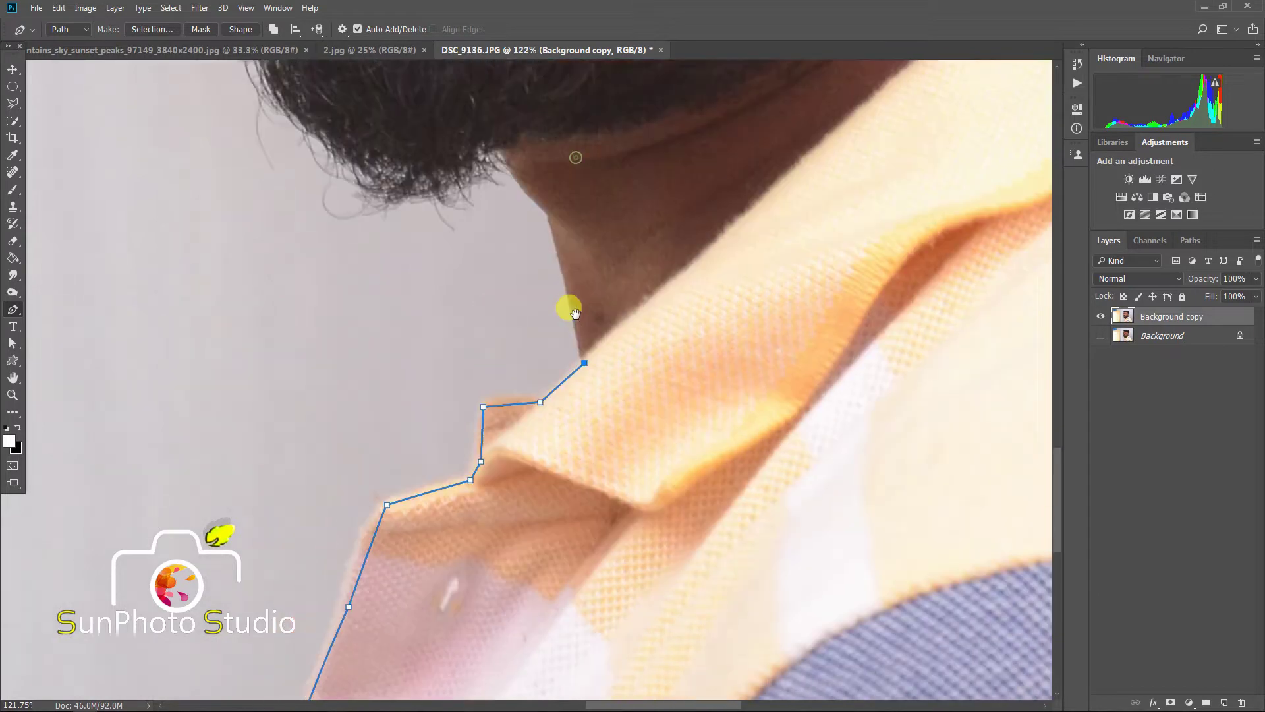
click(521, 184)
click(502, 148)
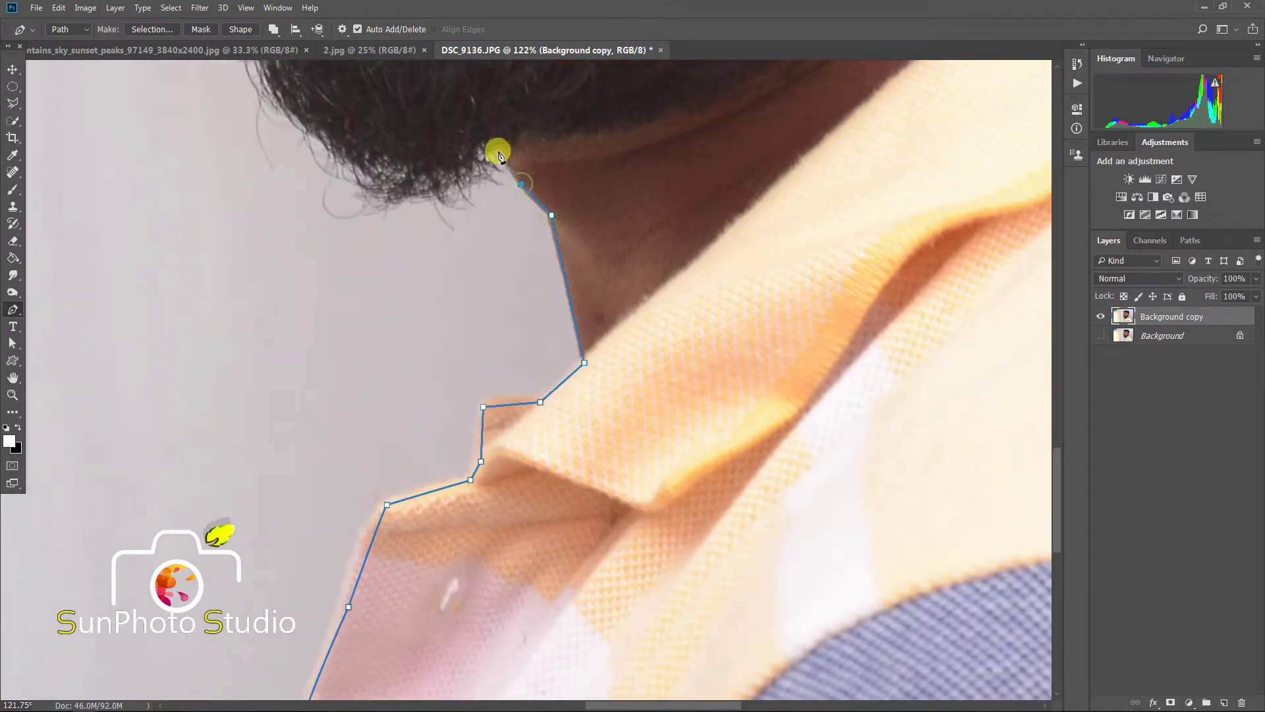
drag(403, 161, 413, 258)
drag(391, 211, 467, 321)
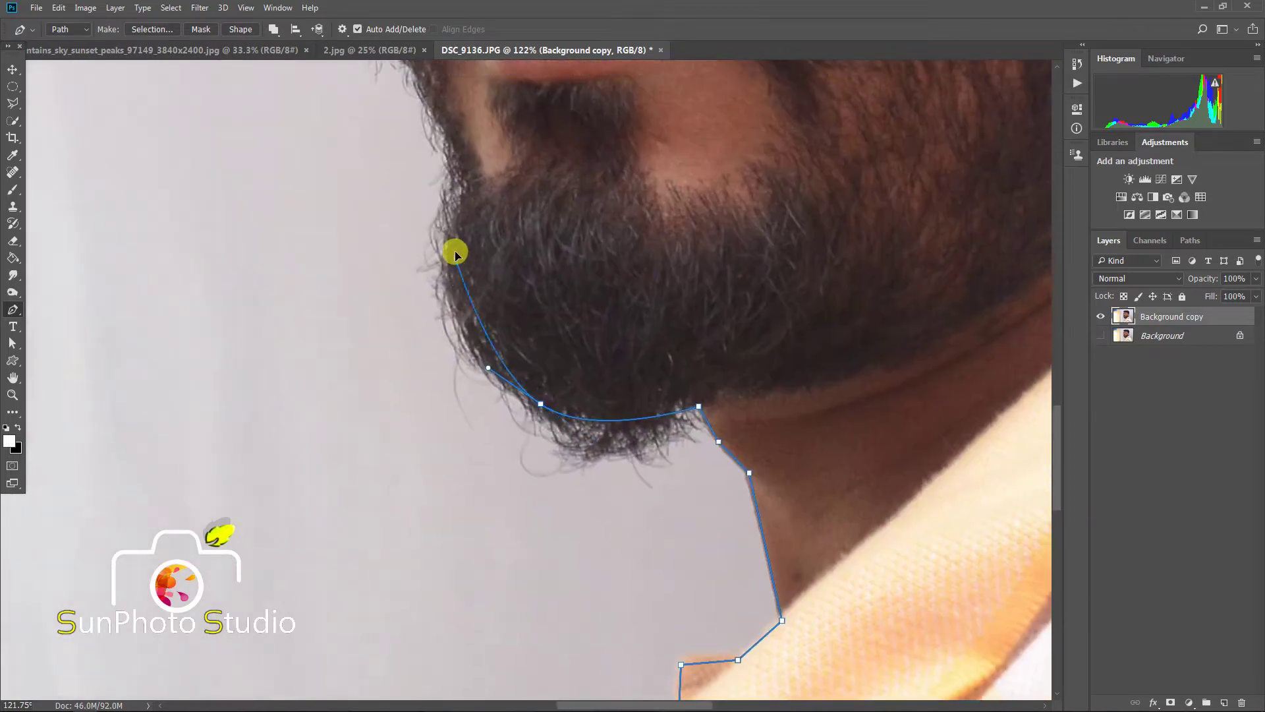
drag(456, 256, 465, 208)
Extend the path past the moustache and along the far cheek to the outer eyelashes, including the lashes
drag(447, 112, 468, 233)
drag(424, 145, 419, 320)
drag(389, 175, 394, 118)
scroll(391, 118, up, 3)
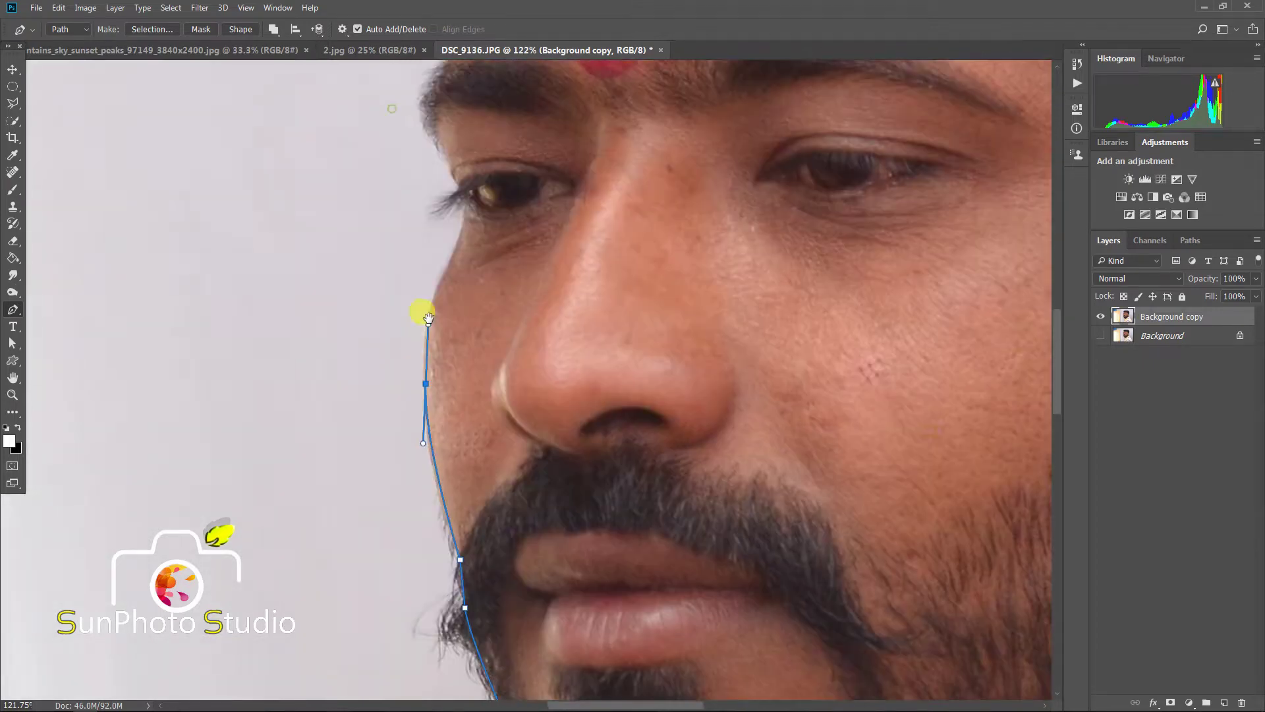
drag(440, 287, 476, 212)
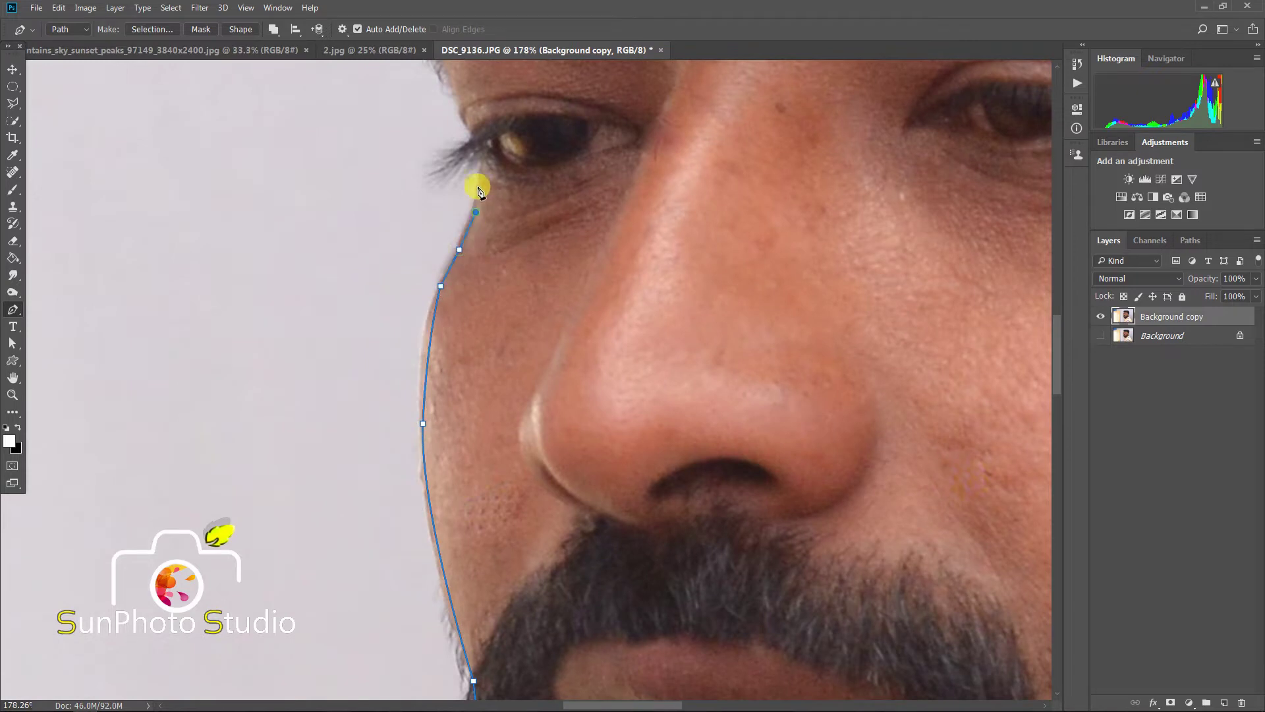
click(480, 152)
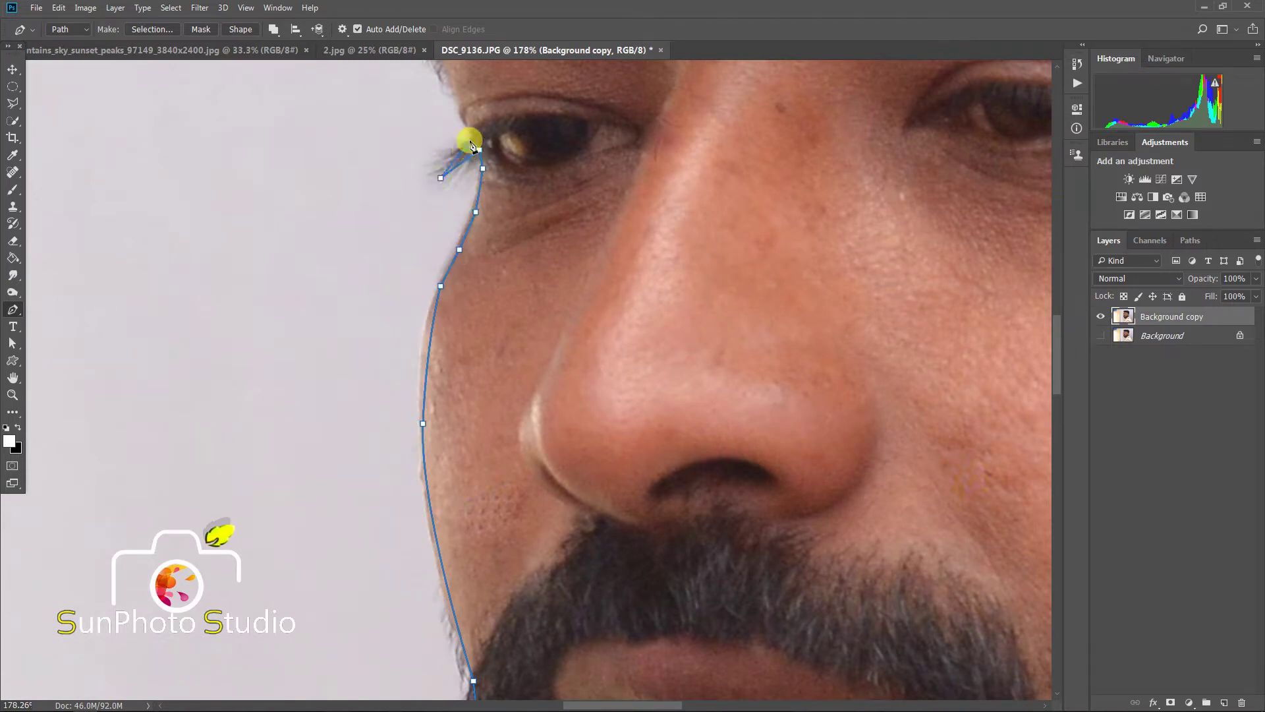
drag(474, 138, 468, 281)
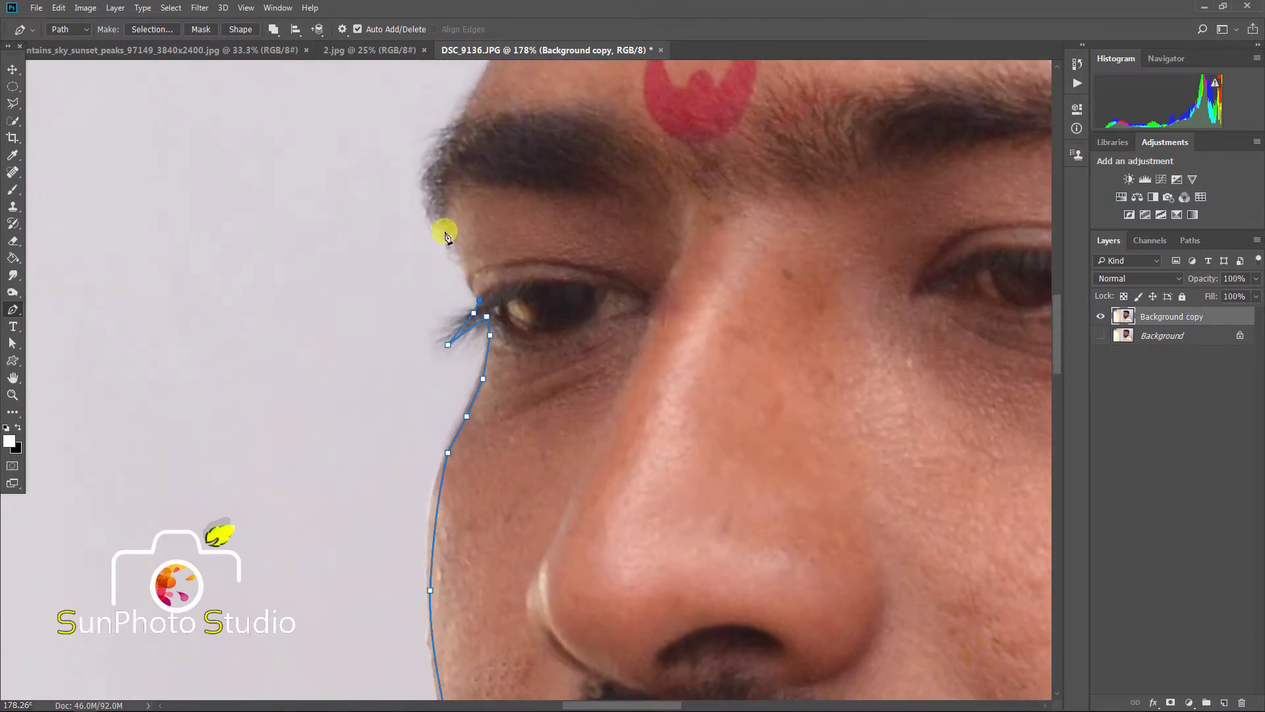
Trace the path from the eyelid over the outer eyebrow and up the forehead's edge to the hairline
drag(446, 167, 450, 198)
click(477, 89)
drag(480, 78, 449, 266)
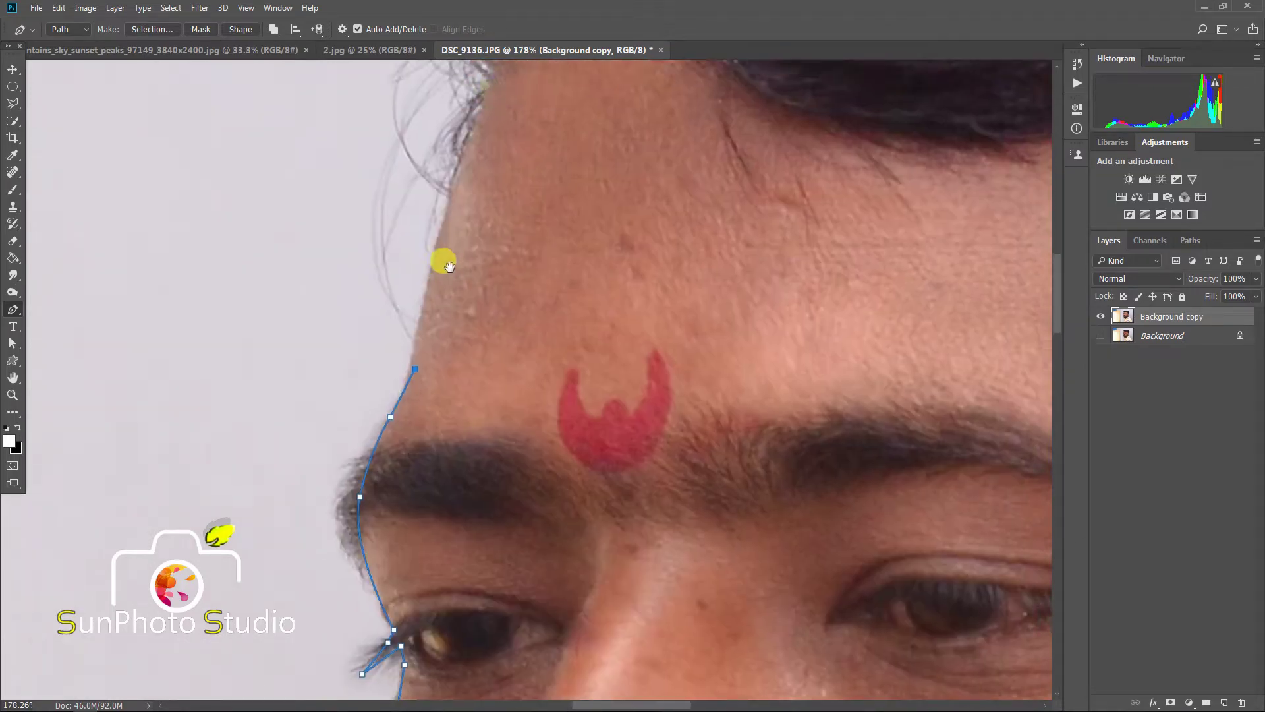
click(459, 175)
drag(480, 93, 430, 246)
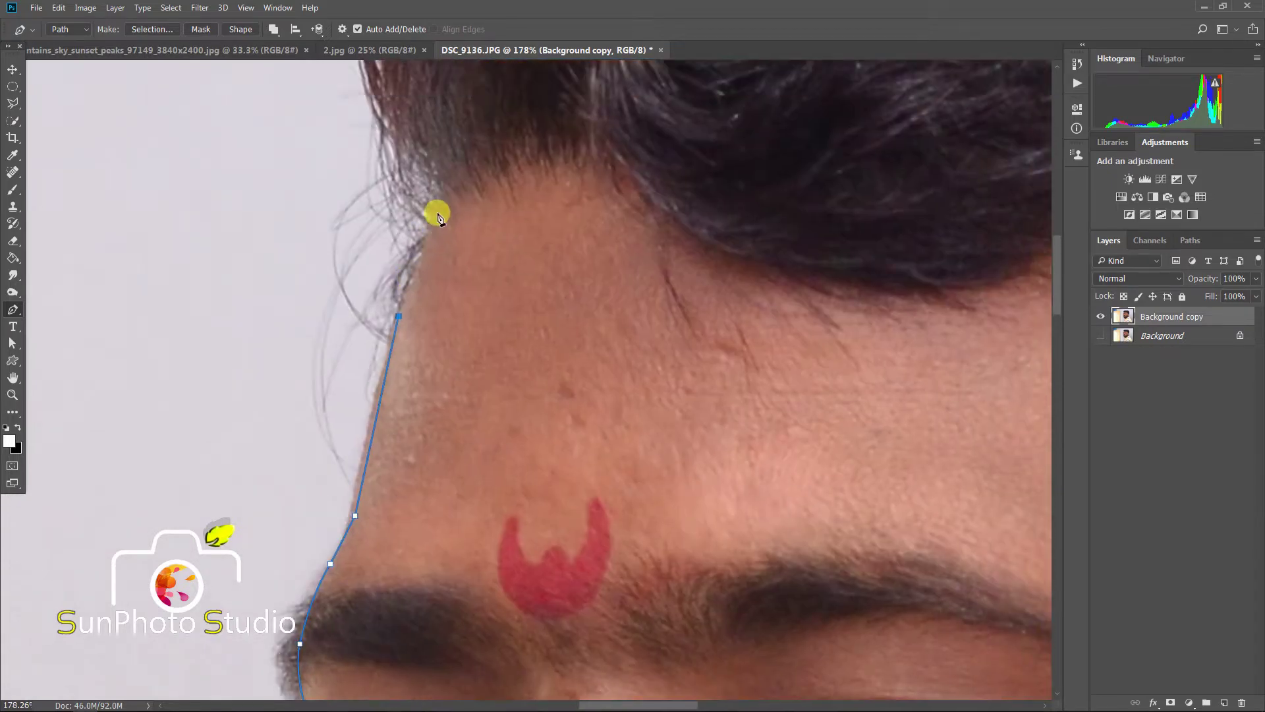
click(437, 213)
Trace the path around the front tuft of hair and along the upper hair contour to the crown
scroll(432, 79, down, 3)
scroll(433, 274, up, 2)
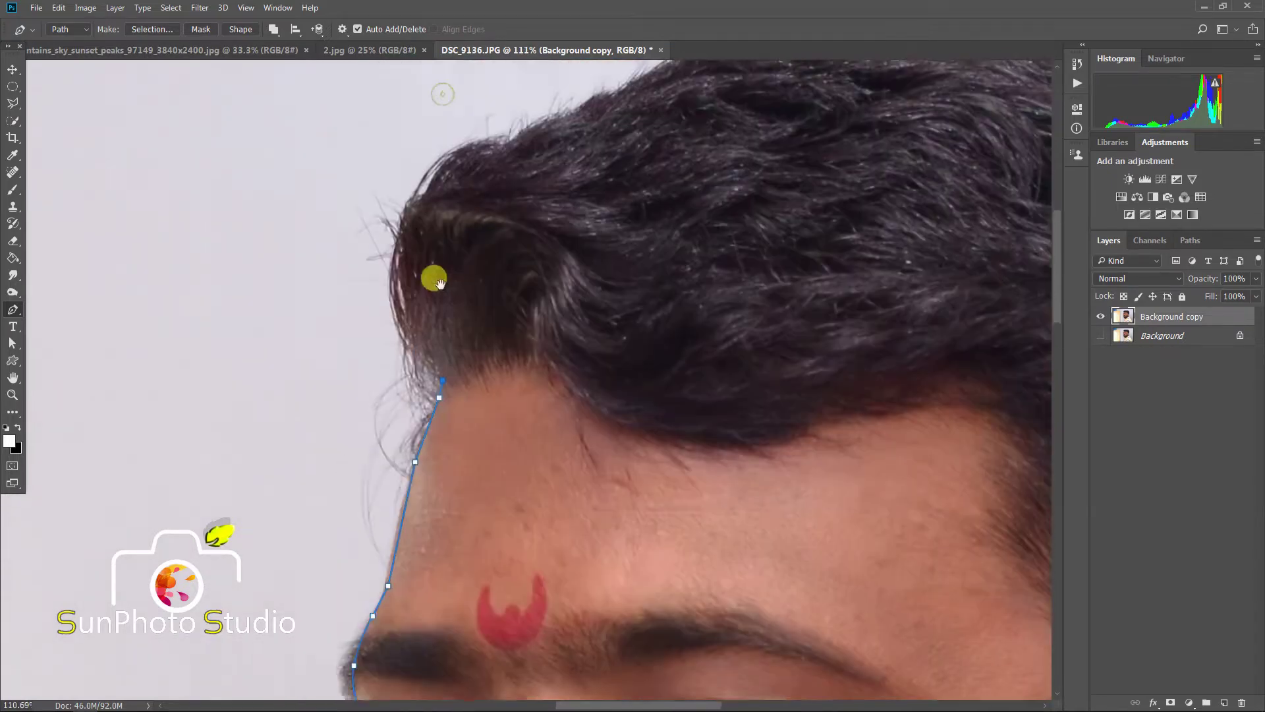
drag(433, 209, 466, 167)
click(535, 136)
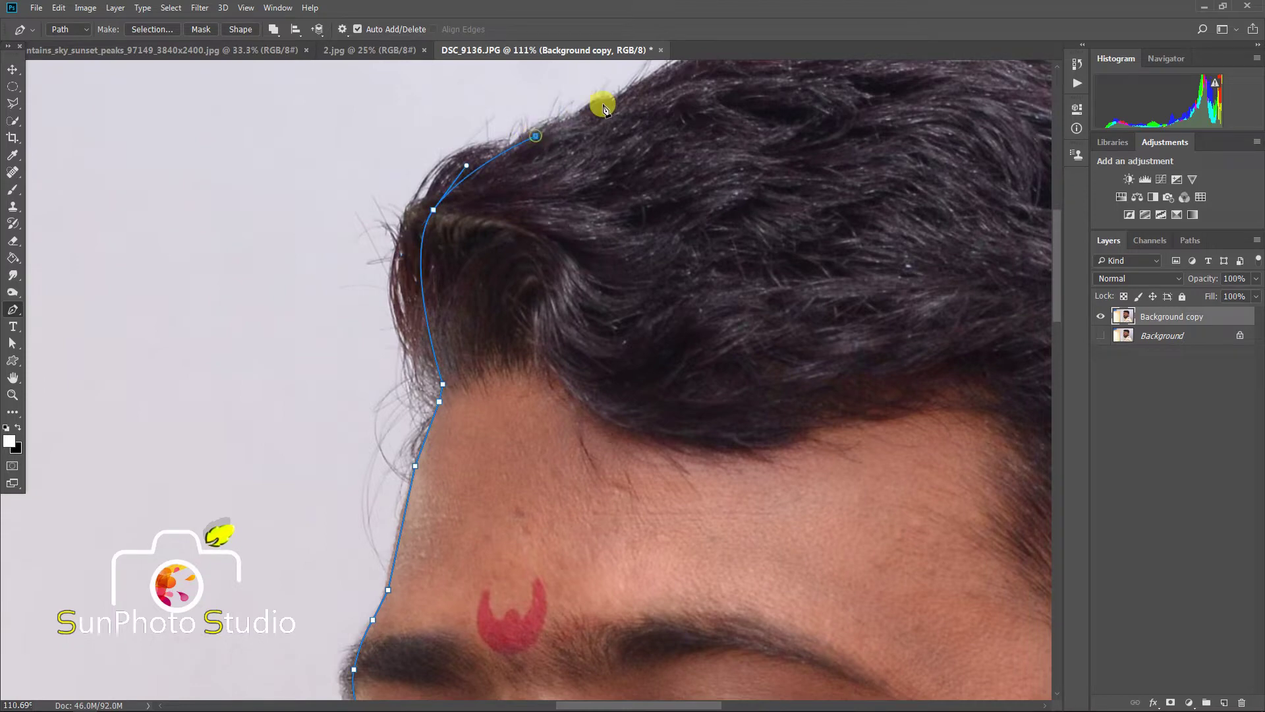
click(607, 106)
drag(657, 95, 446, 206)
click(505, 169)
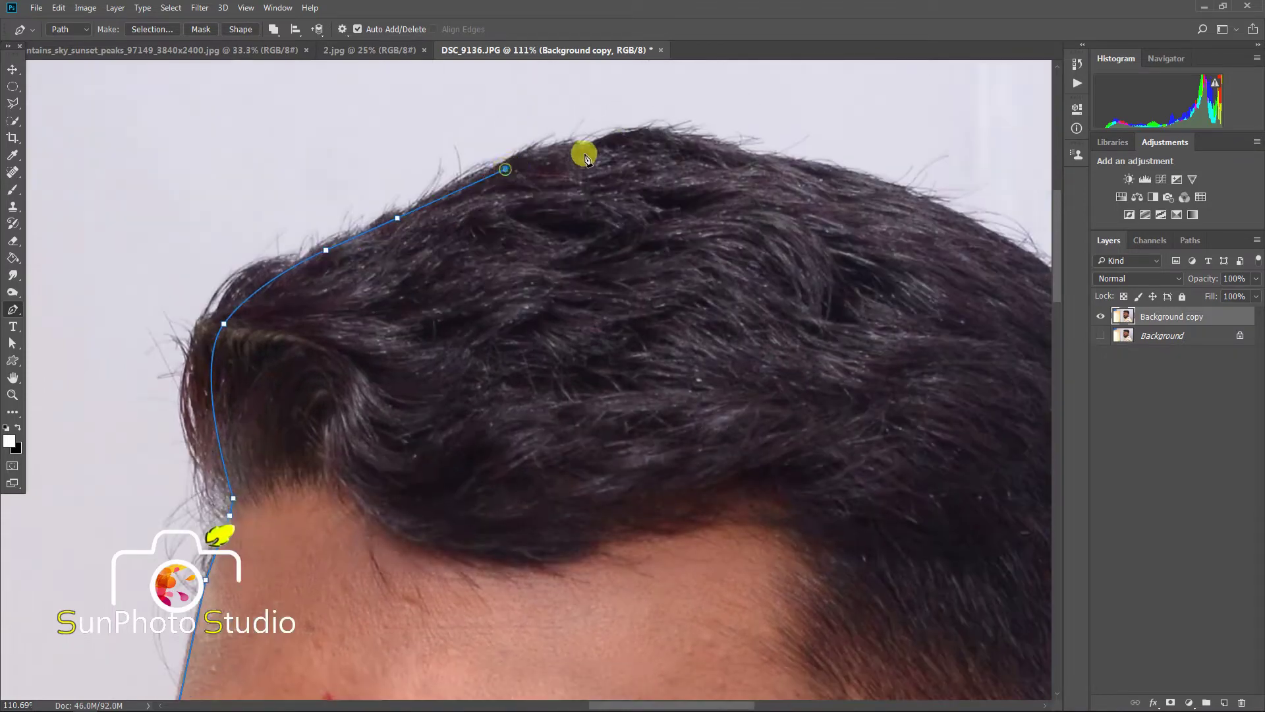
click(642, 135)
drag(641, 135, 466, 112)
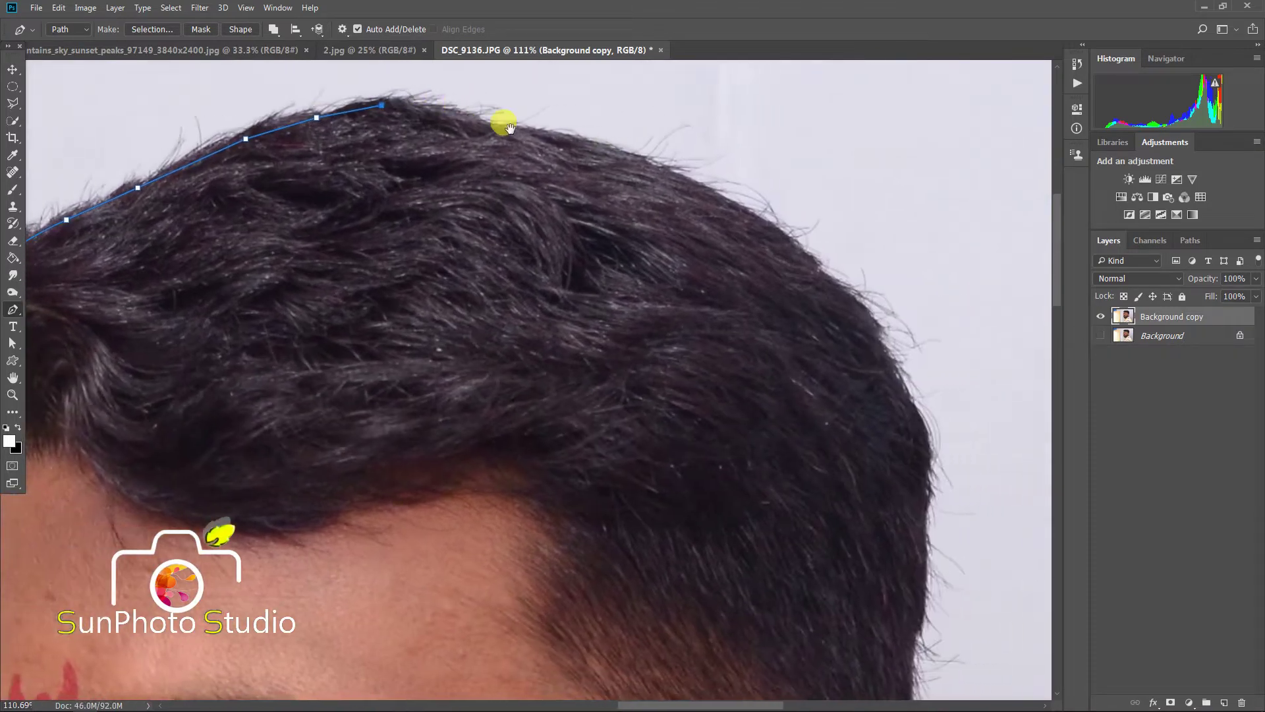
Continue the path from the crown down the back of the head, following just inside the hair's edge
click(478, 134)
drag(687, 185, 616, 147)
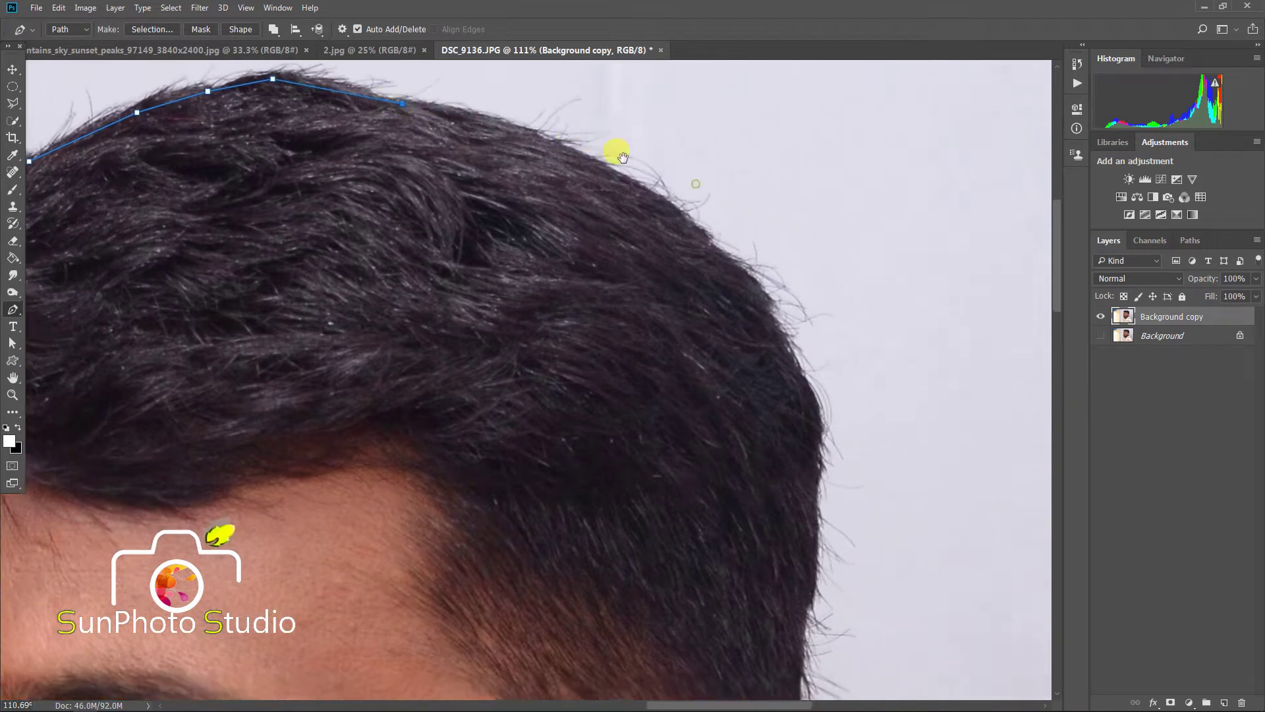
click(576, 145)
click(627, 181)
drag(733, 280, 687, 199)
drag(768, 348, 775, 445)
scroll(748, 382, down, 5)
scroll(717, 415, down, 1)
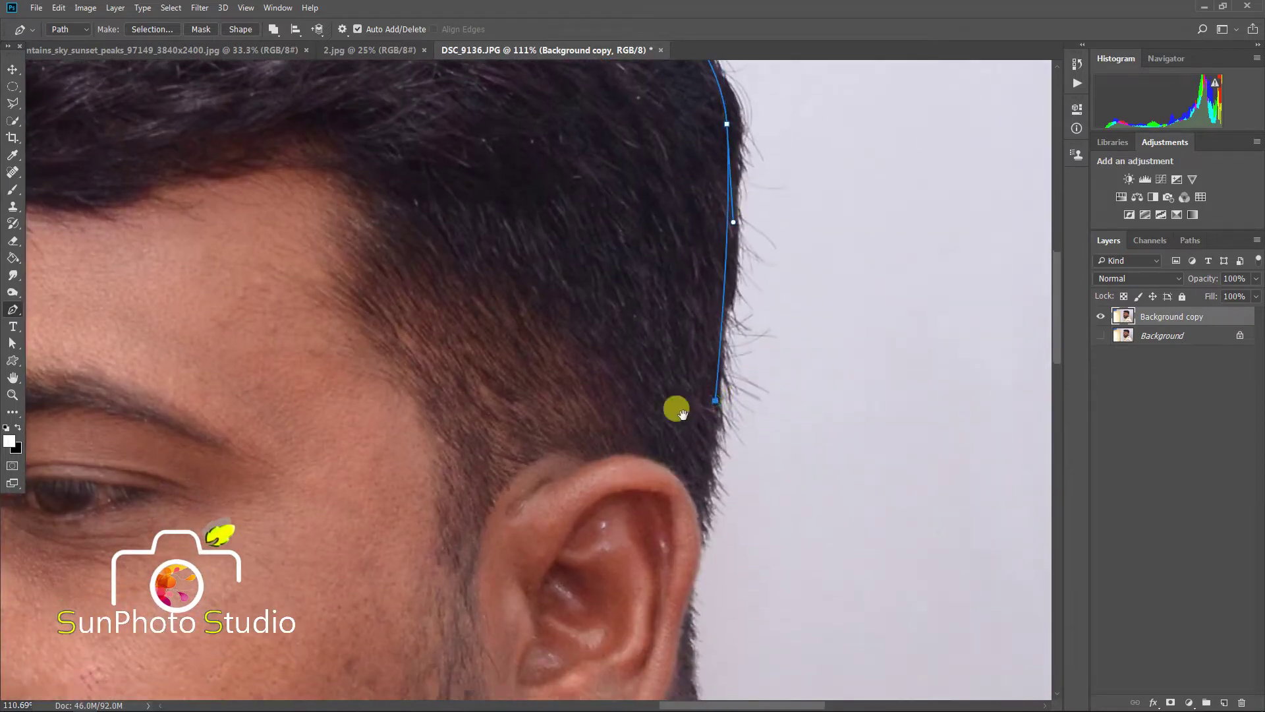
Extend the path behind the ear and down the back of the neck to where it meets the shirt collar
scroll(674, 410, up, 2)
click(668, 365)
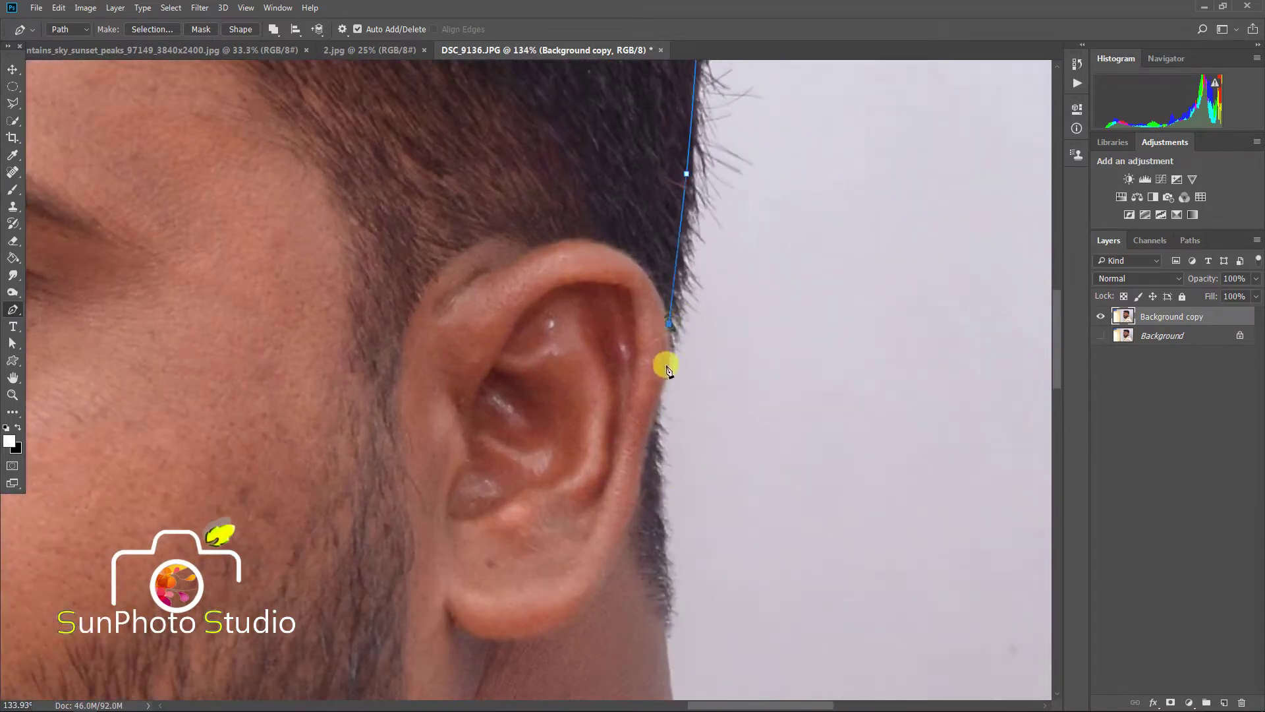
click(657, 414)
drag(659, 424, 670, 198)
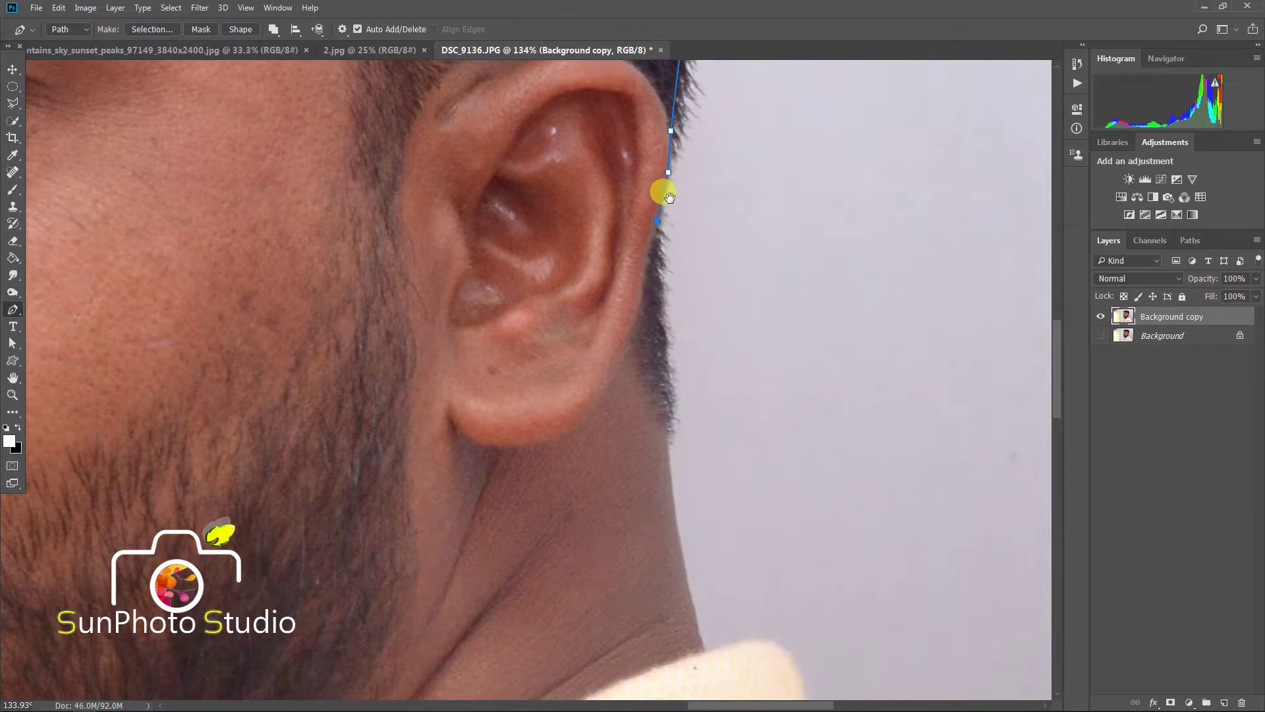
click(663, 434)
scroll(666, 435, down, 3)
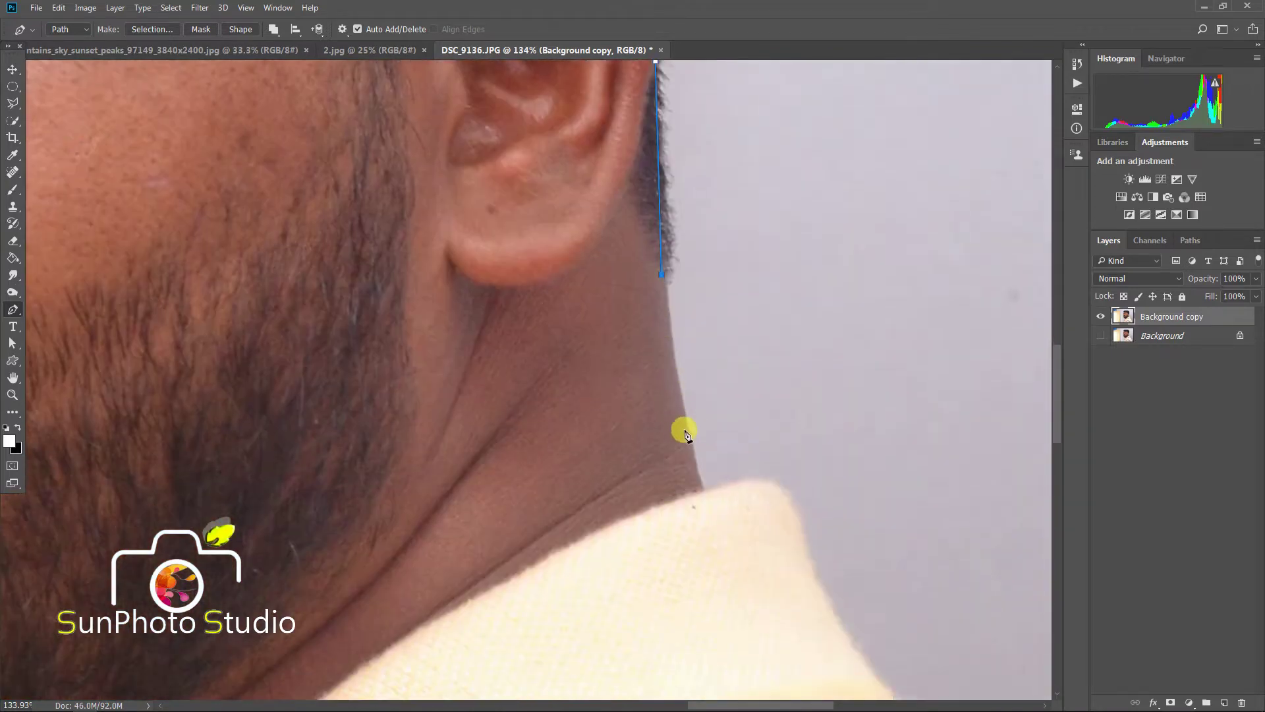
click(684, 430)
drag(735, 466, 683, 232)
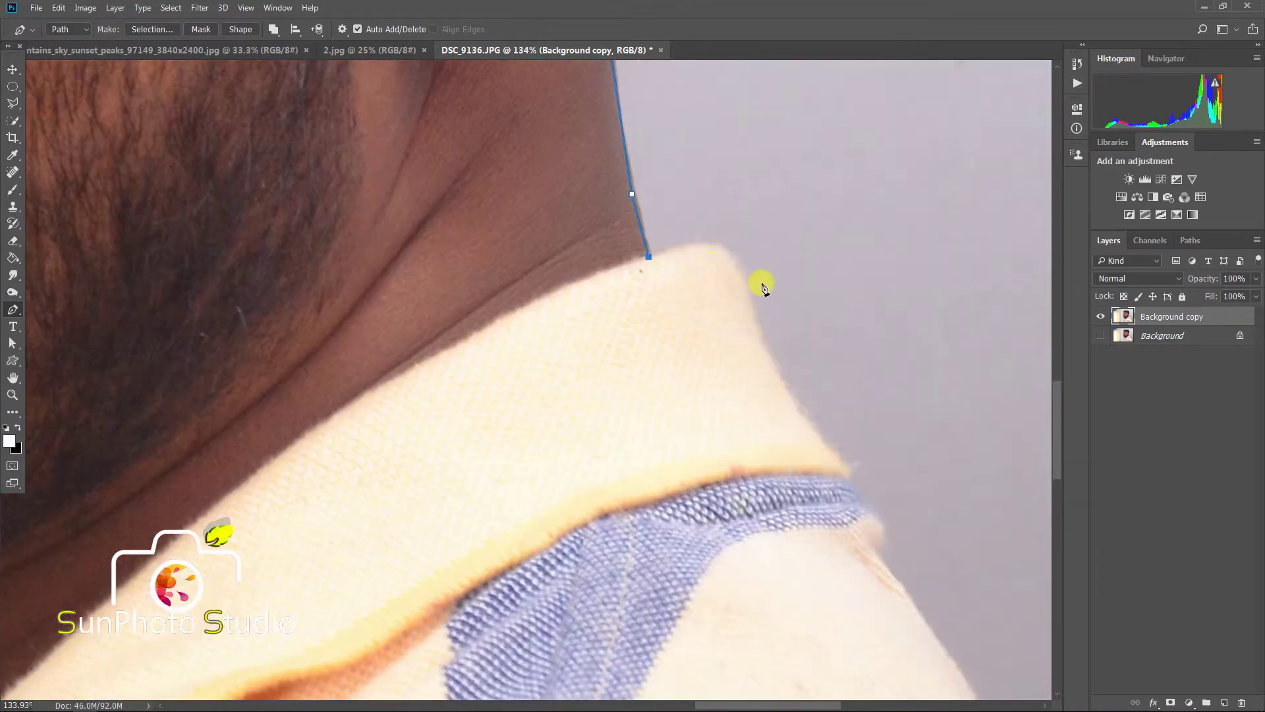
Curve the path over the back of the collar and follow its edge down to the start of the shoulder
drag(748, 325, 757, 344)
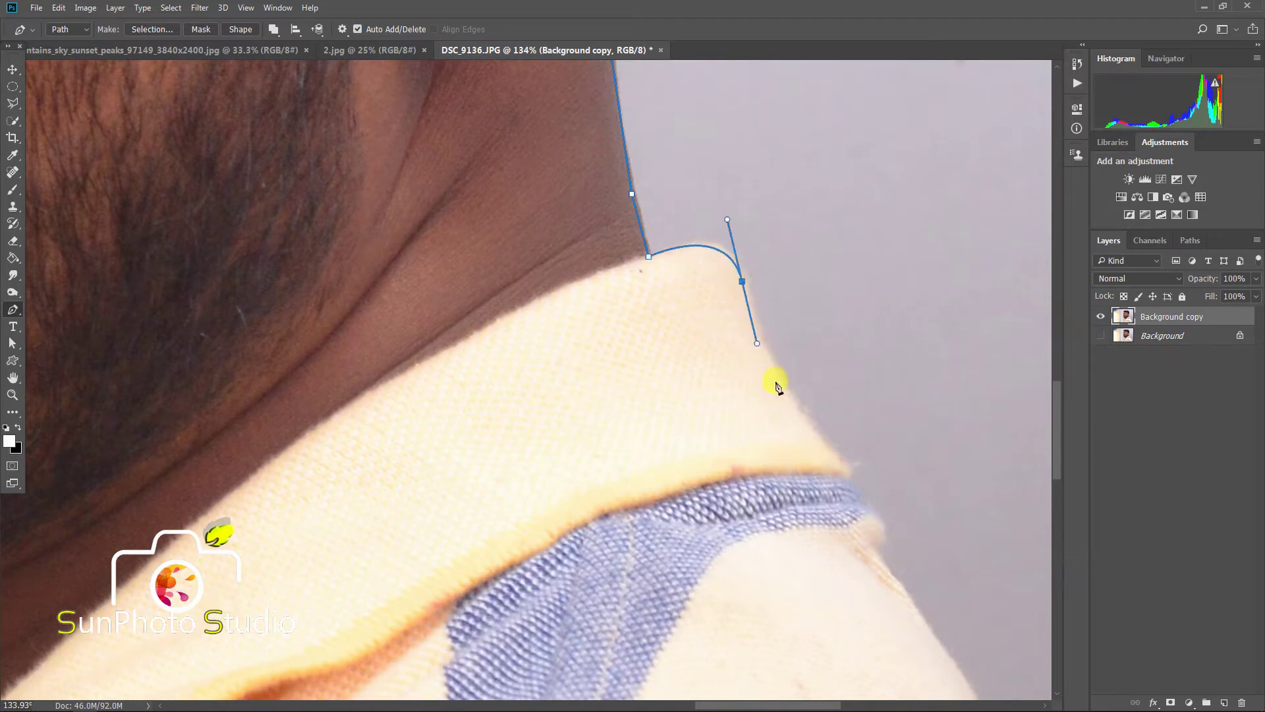
drag(776, 385, 700, 212)
click(757, 290)
drag(809, 434, 765, 298)
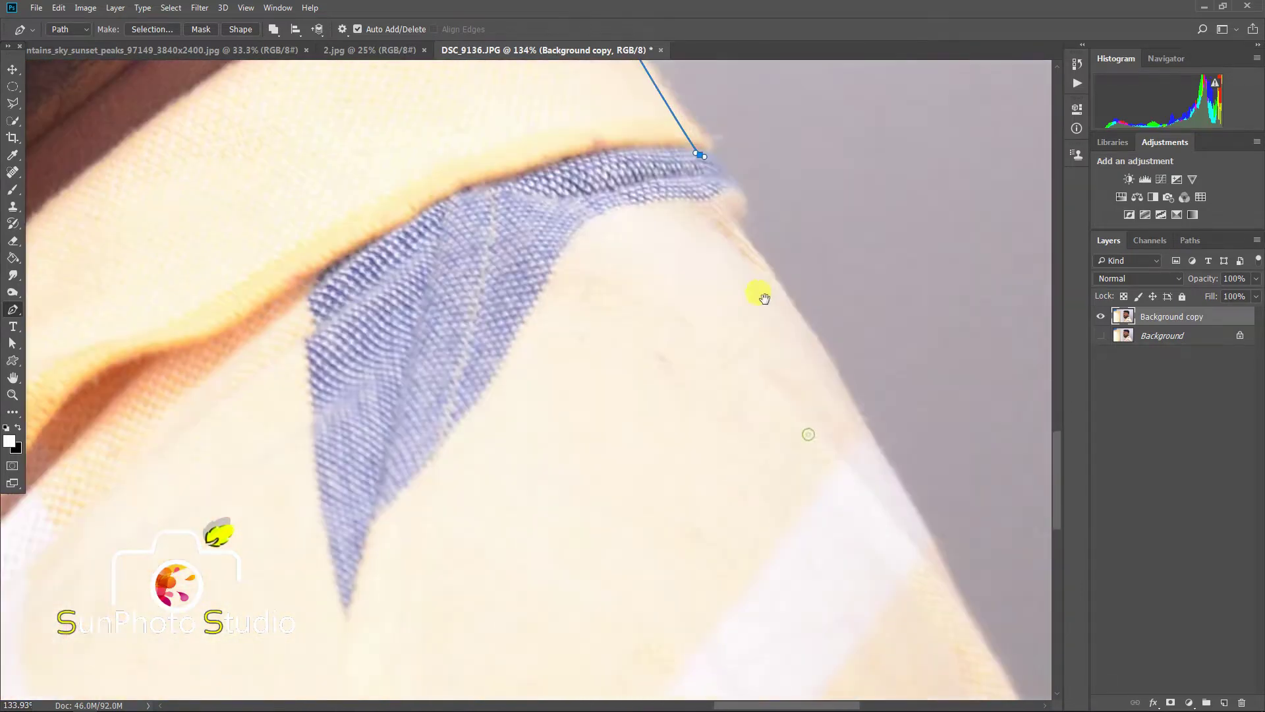
click(811, 337)
Follow the shoulder and sleeve edge with the path down to a point just below the image's lower border
scroll(763, 297, down, 4)
drag(848, 387, 752, 218)
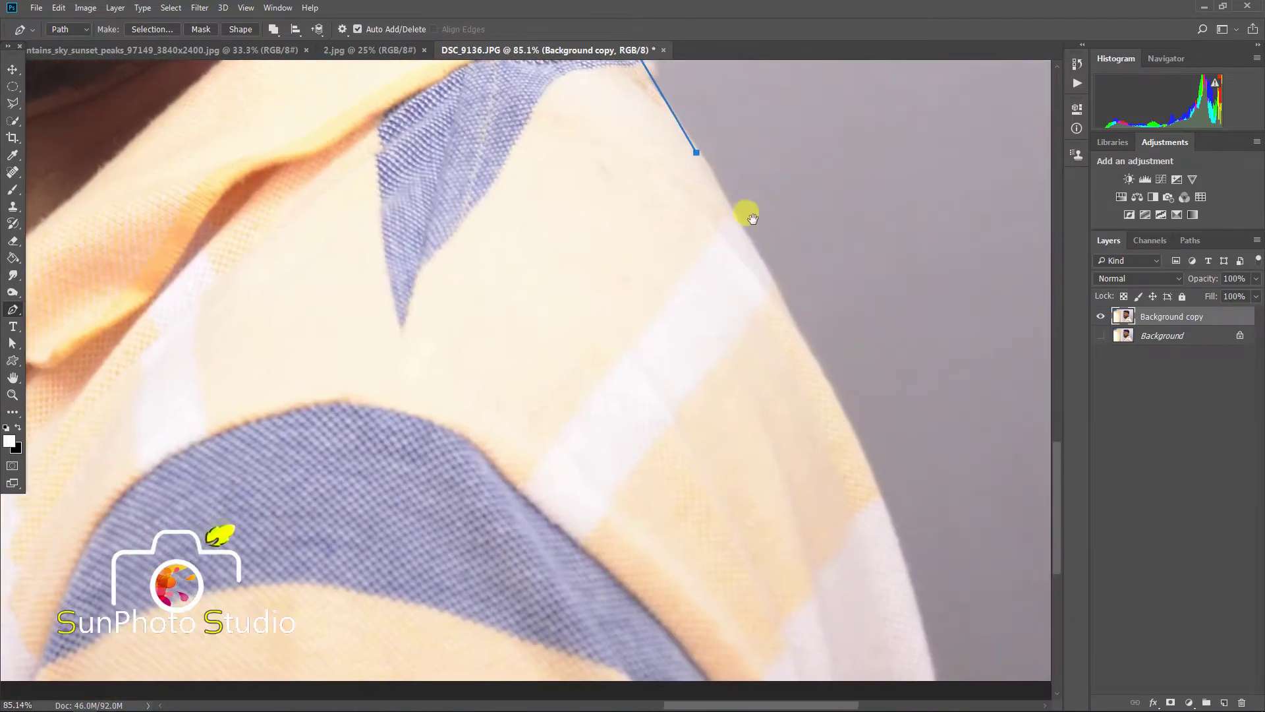
drag(839, 403, 714, 187)
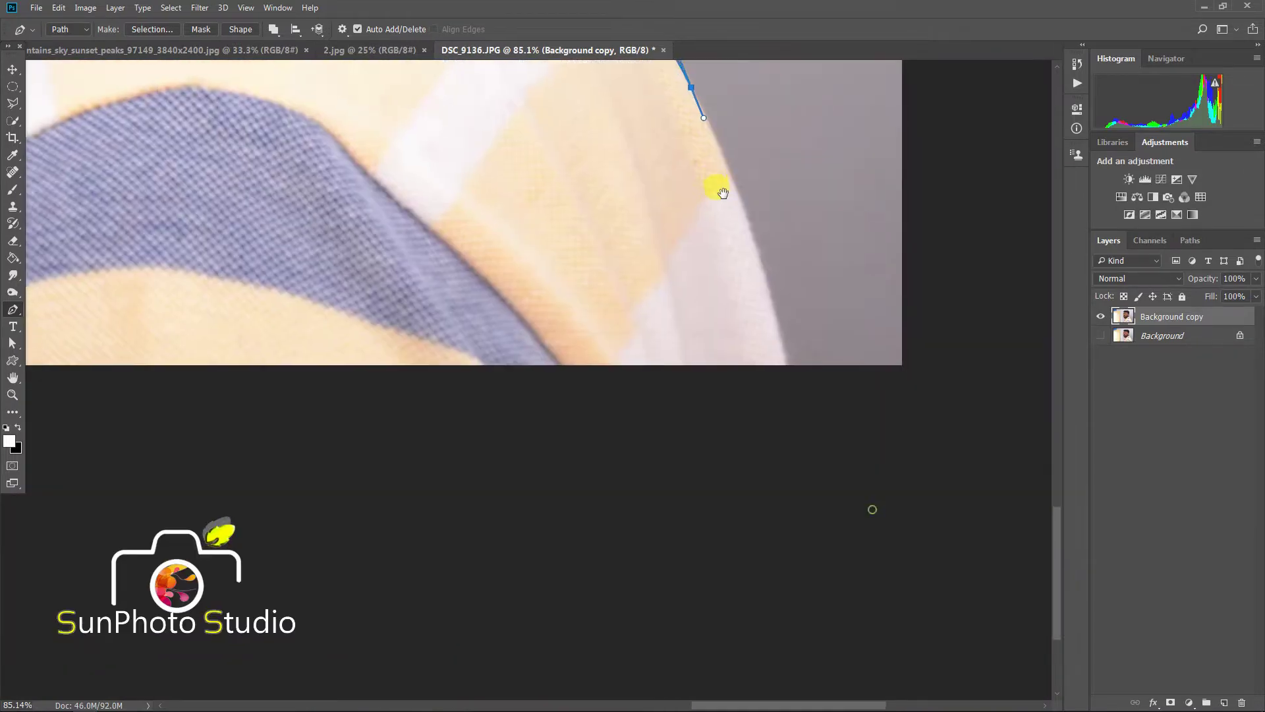
drag(773, 334, 777, 367)
click(774, 438)
Close the path around the man by passing outside the lower image border and ending at the starting anchor
scroll(725, 480, down, 5)
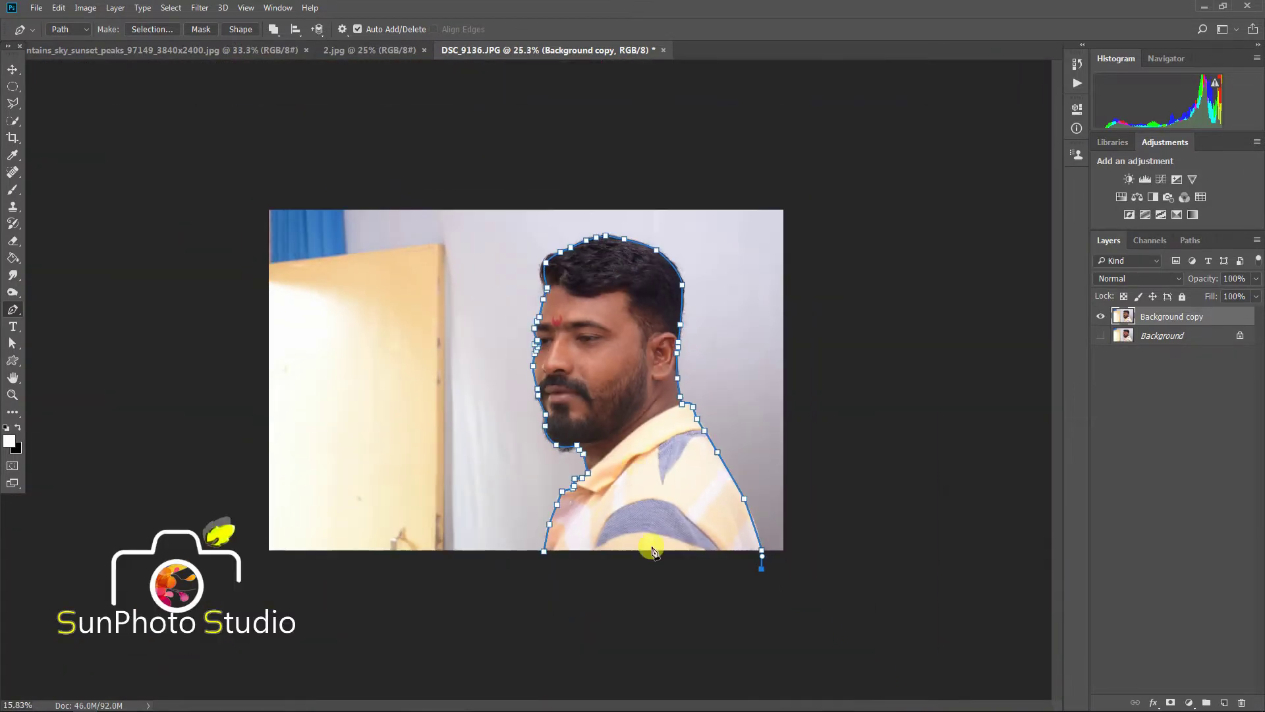
click(630, 603)
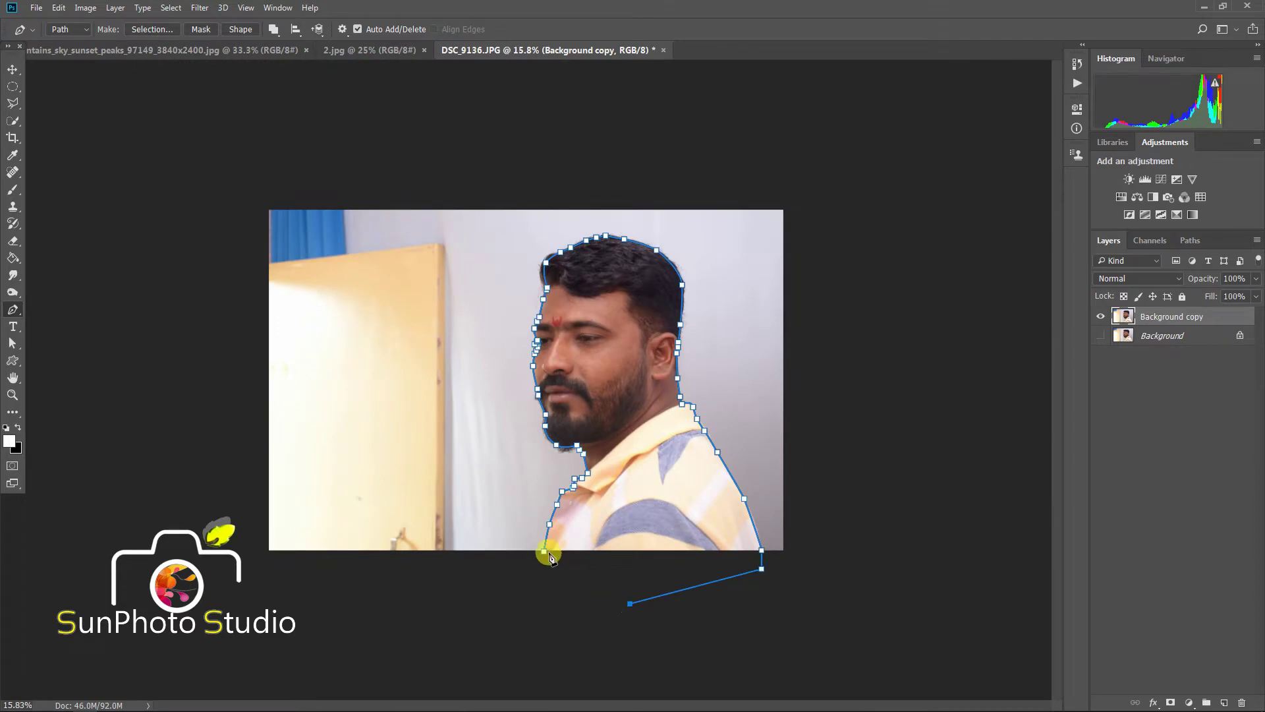
click(545, 550)
scroll(658, 235, up, 4)
scroll(630, 268, down, 4)
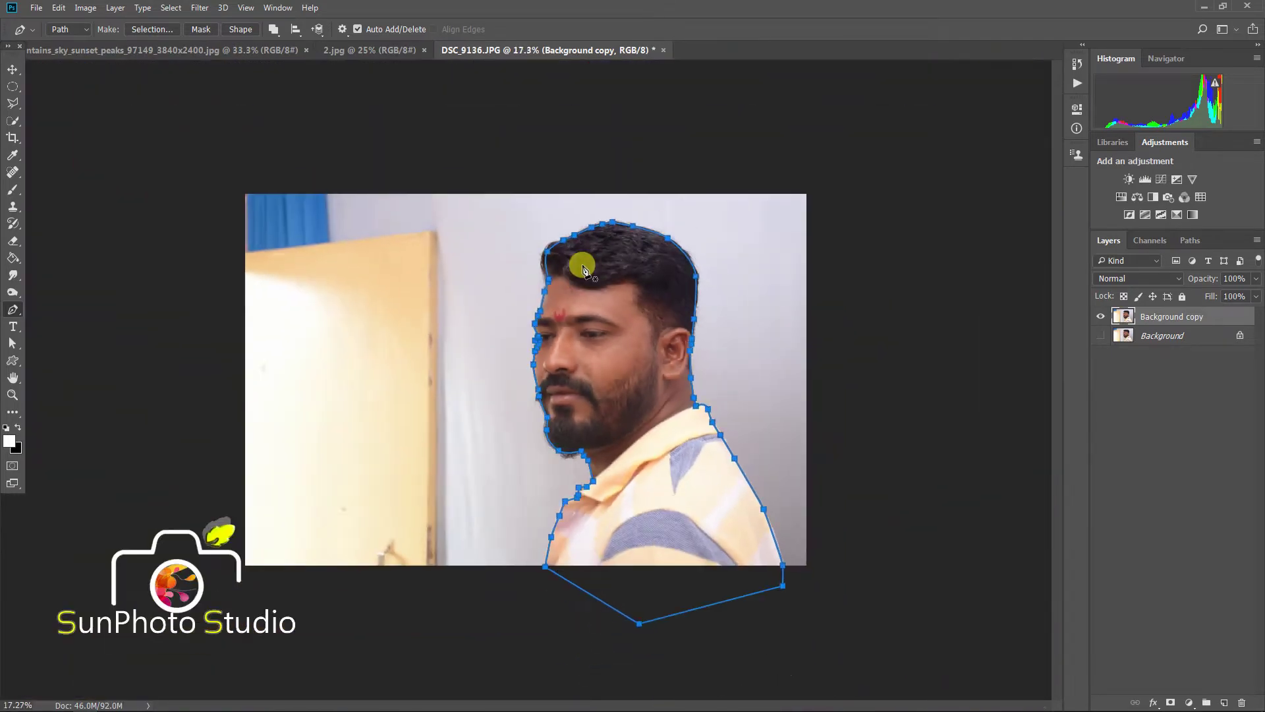
Convert the closed path around the man into a selection
right_click(586, 265)
click(637, 325)
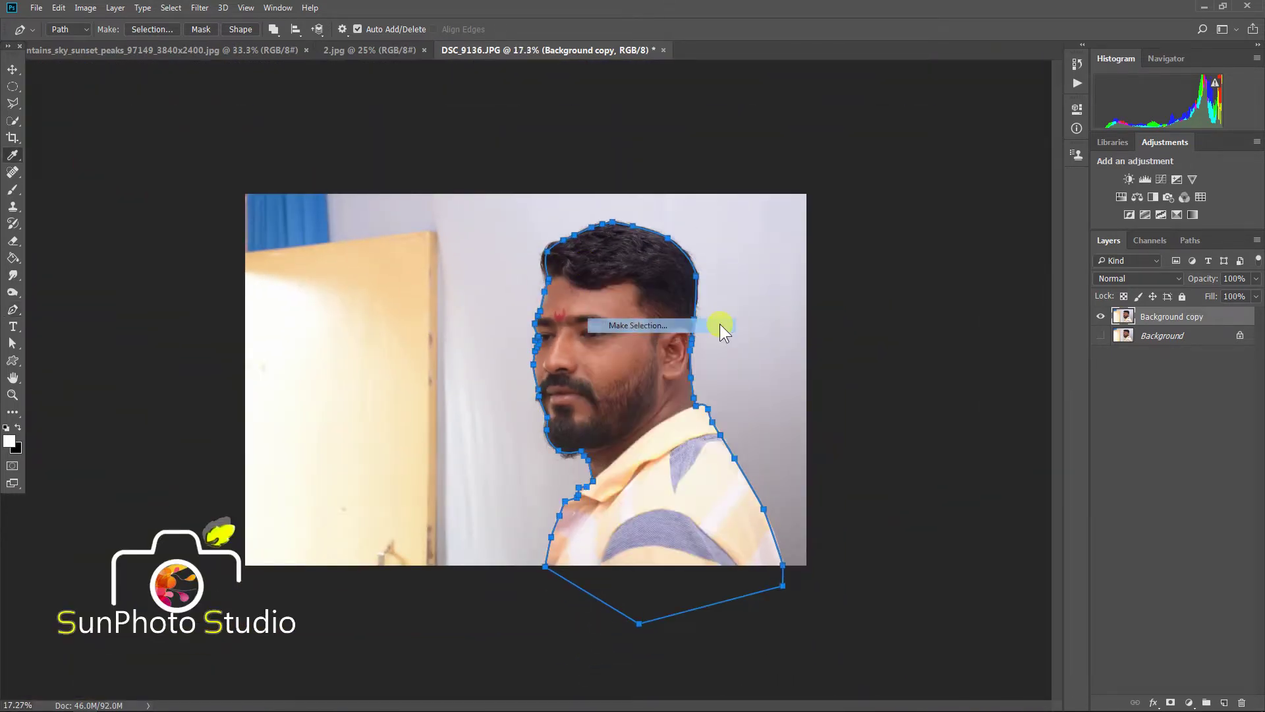
click(700, 206)
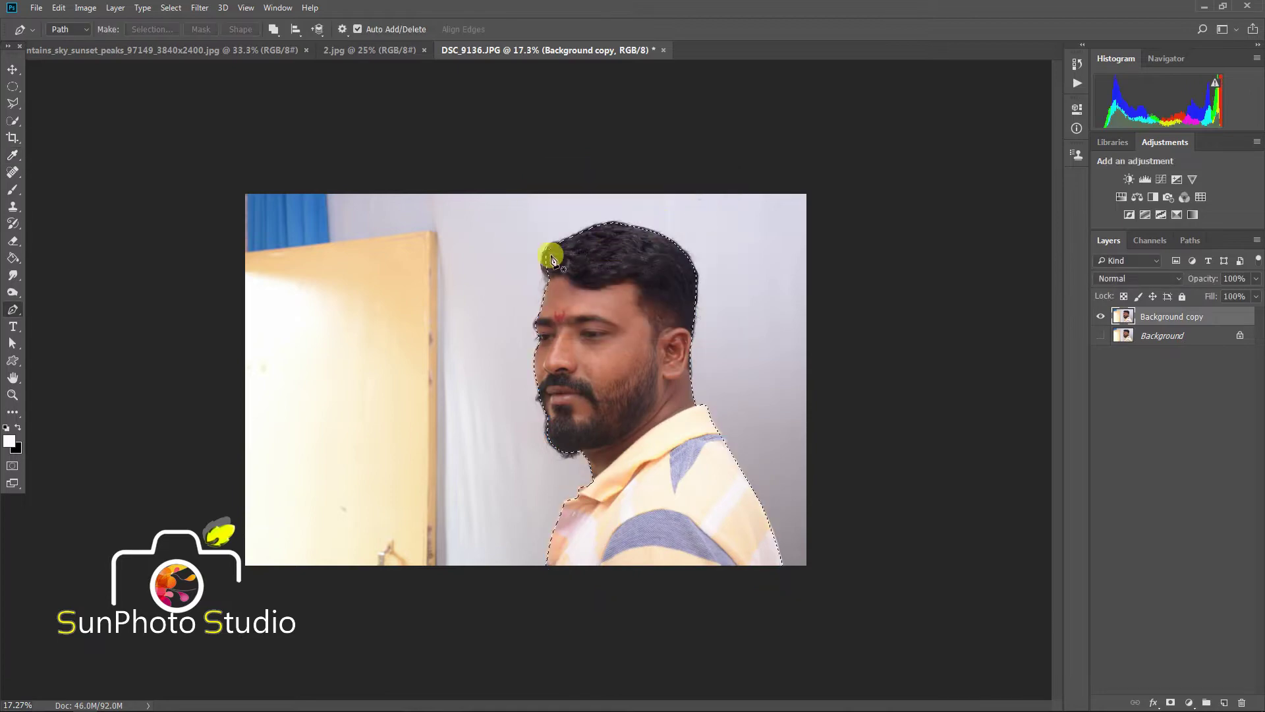
Copy the selected man onto a new layer and hide the Background copy layer
click(13, 103)
right_click(628, 308)
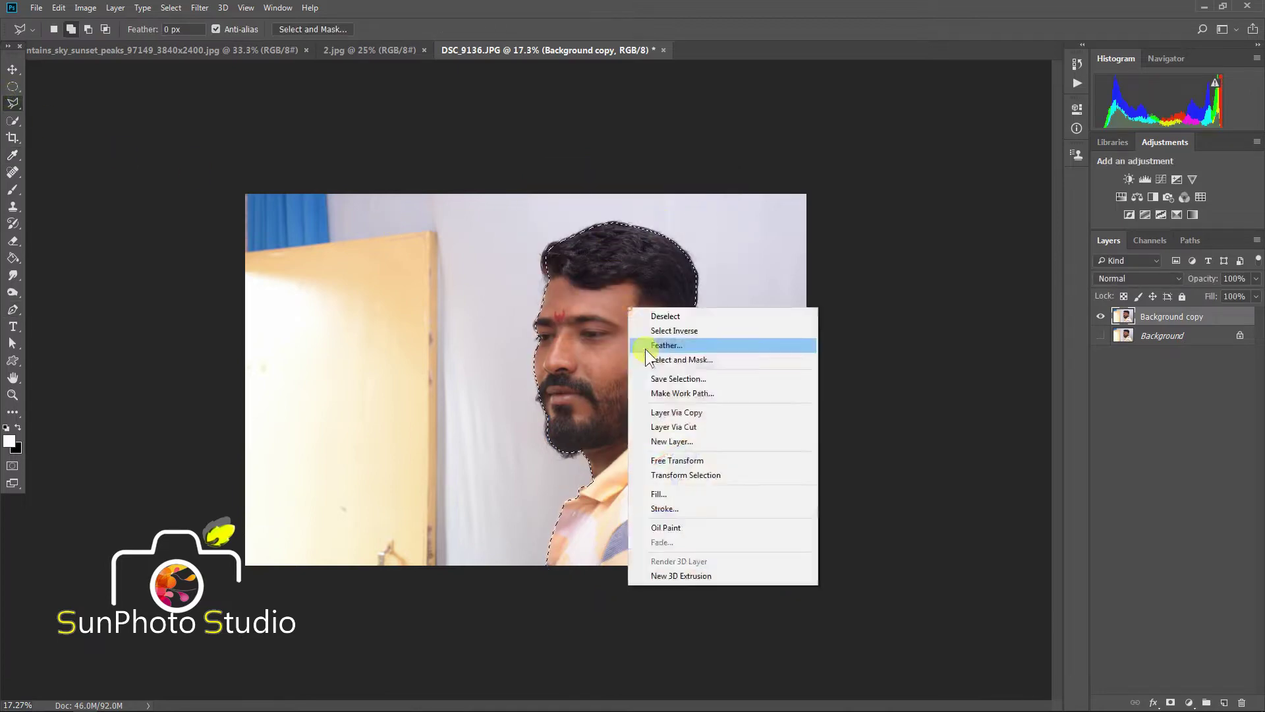
click(679, 414)
click(1100, 336)
Remove the blemishes and dark spots on the forehead of the cut-out with the Spot Healing Brush
scroll(620, 342, up, 6)
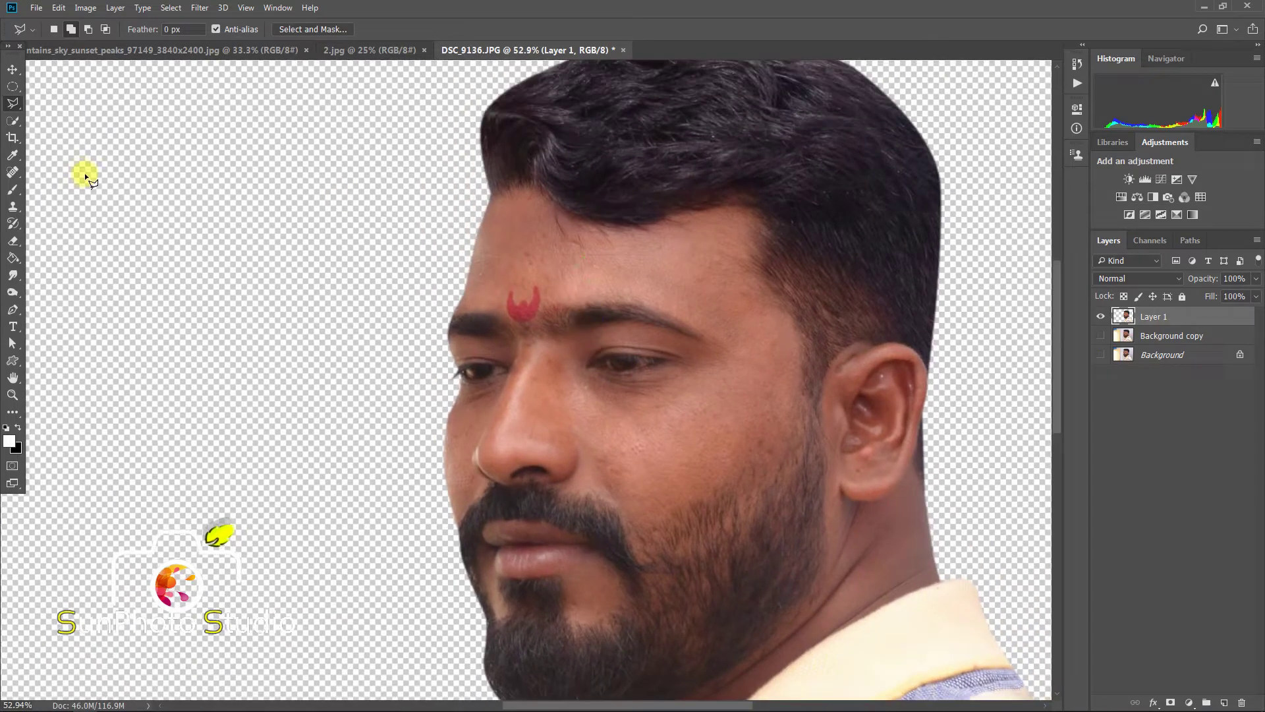
click(13, 173)
scroll(333, 248, up, 2)
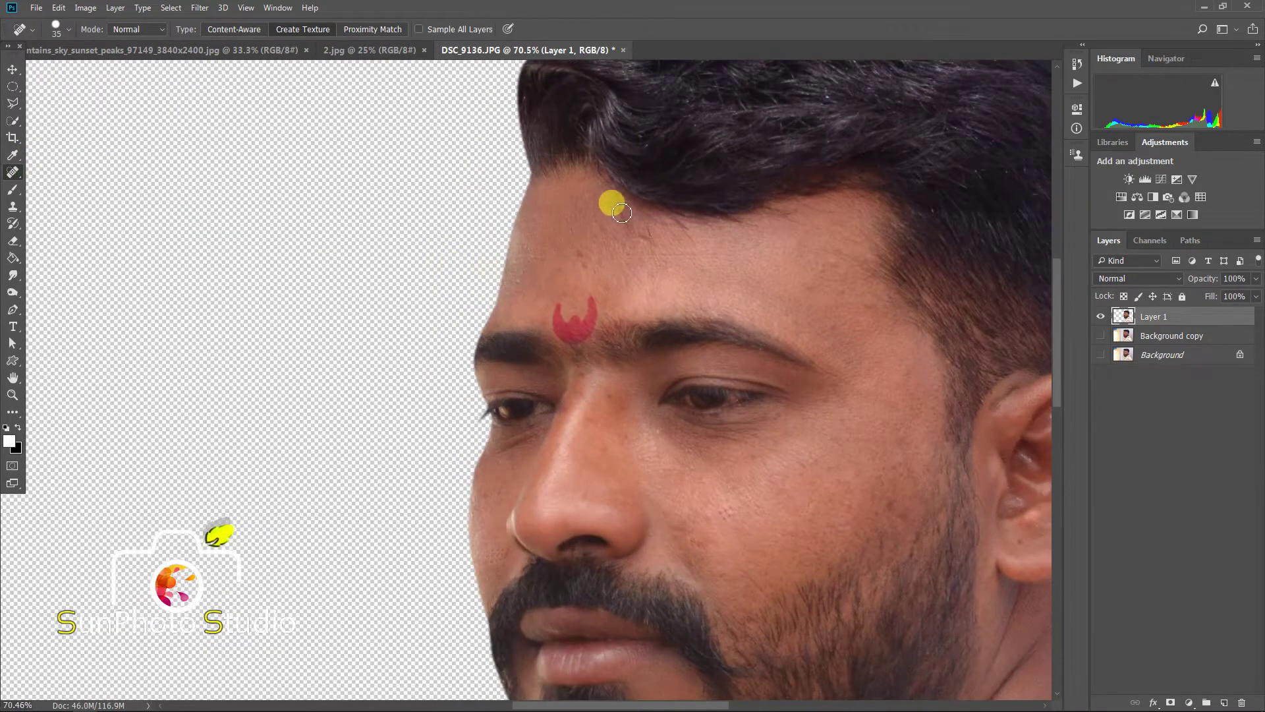
mouse_move(614, 203)
mouse_down()
mouse_move(659, 249)
mouse_move(580, 258)
mouse_up()
scroll(557, 207, down, 5)
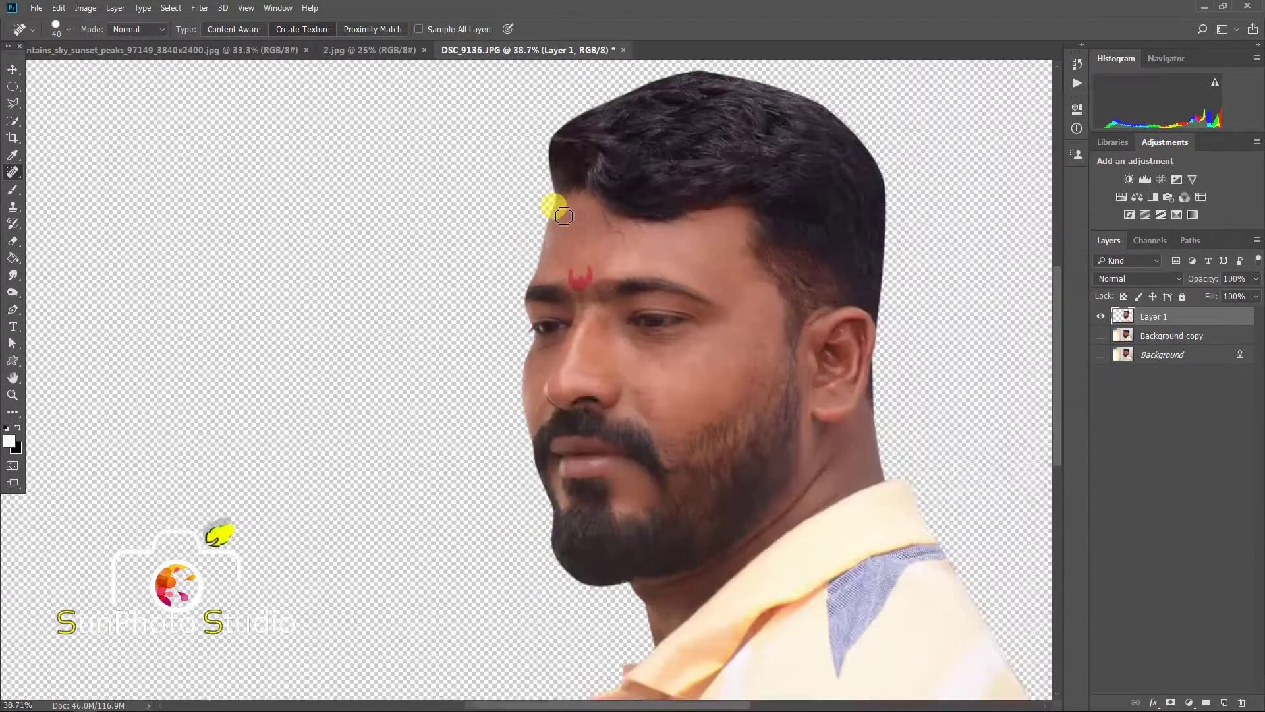
Duplicate the cut-out layer and smooth the skin on the copy with the Imagenomic Portraiture filter, using the Default preset
drag(1205, 328, 1224, 702)
click(204, 8)
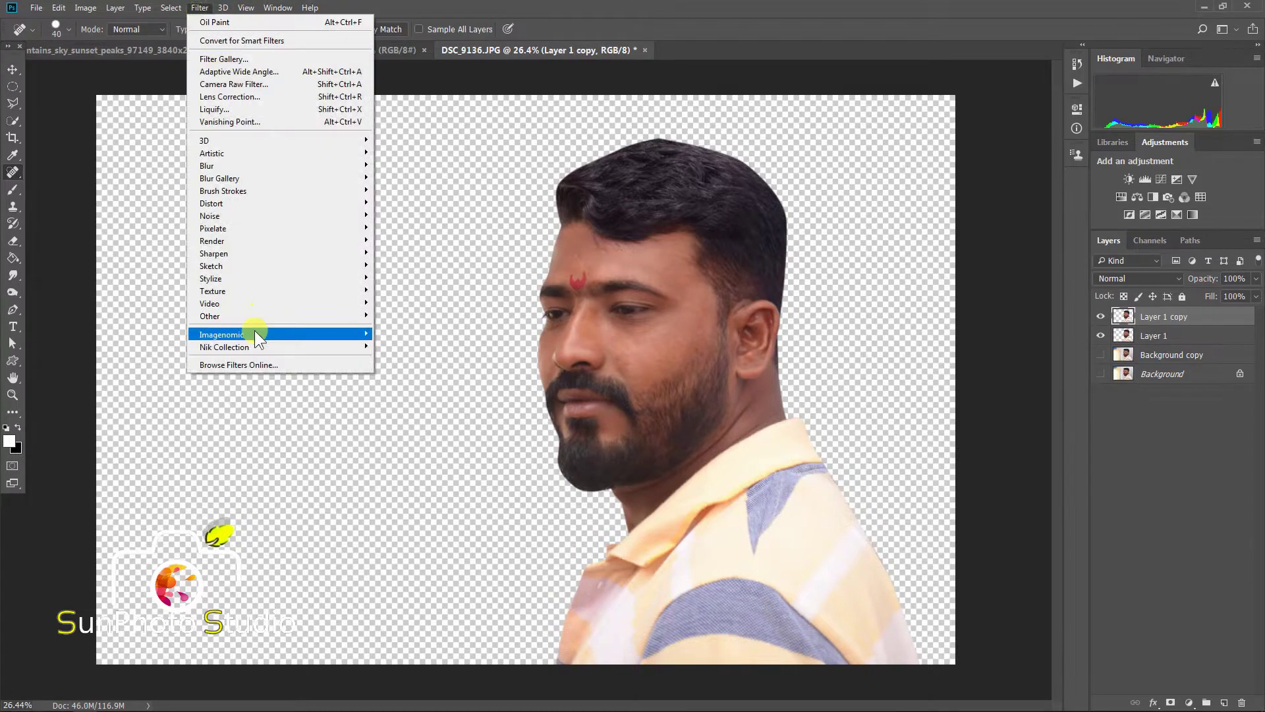
mouse_move(330, 330)
click(405, 346)
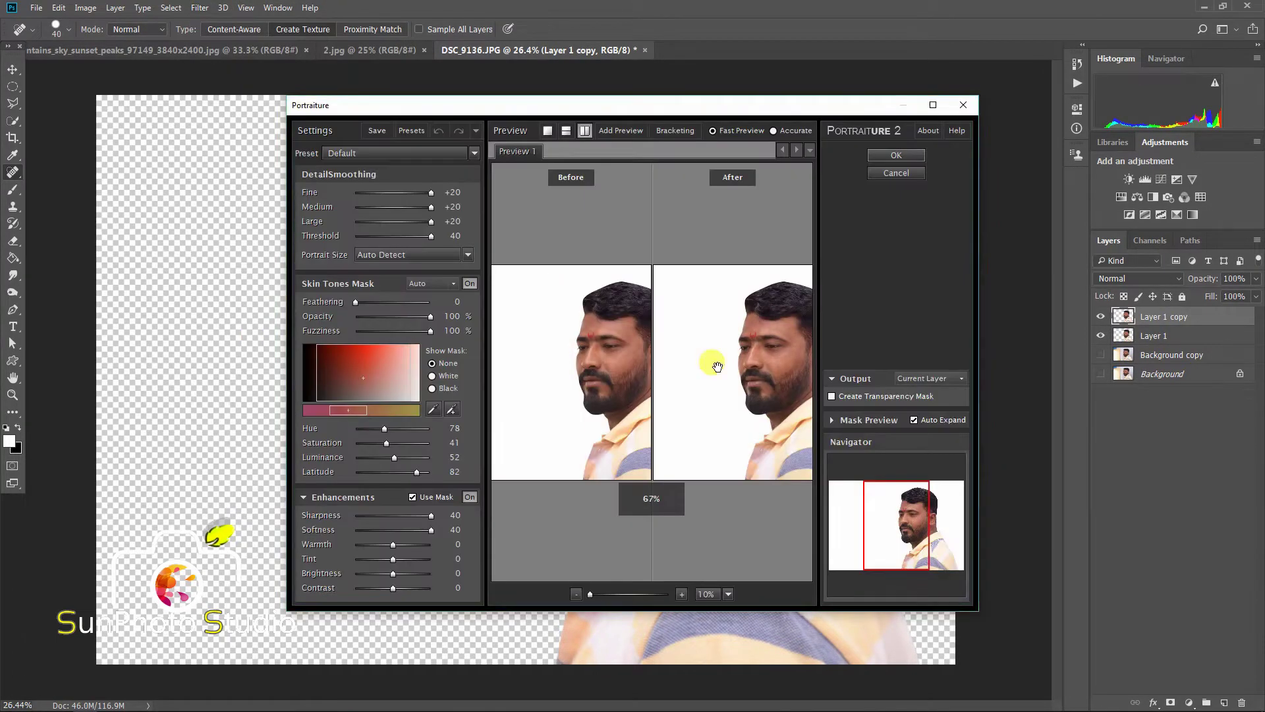
click(593, 596)
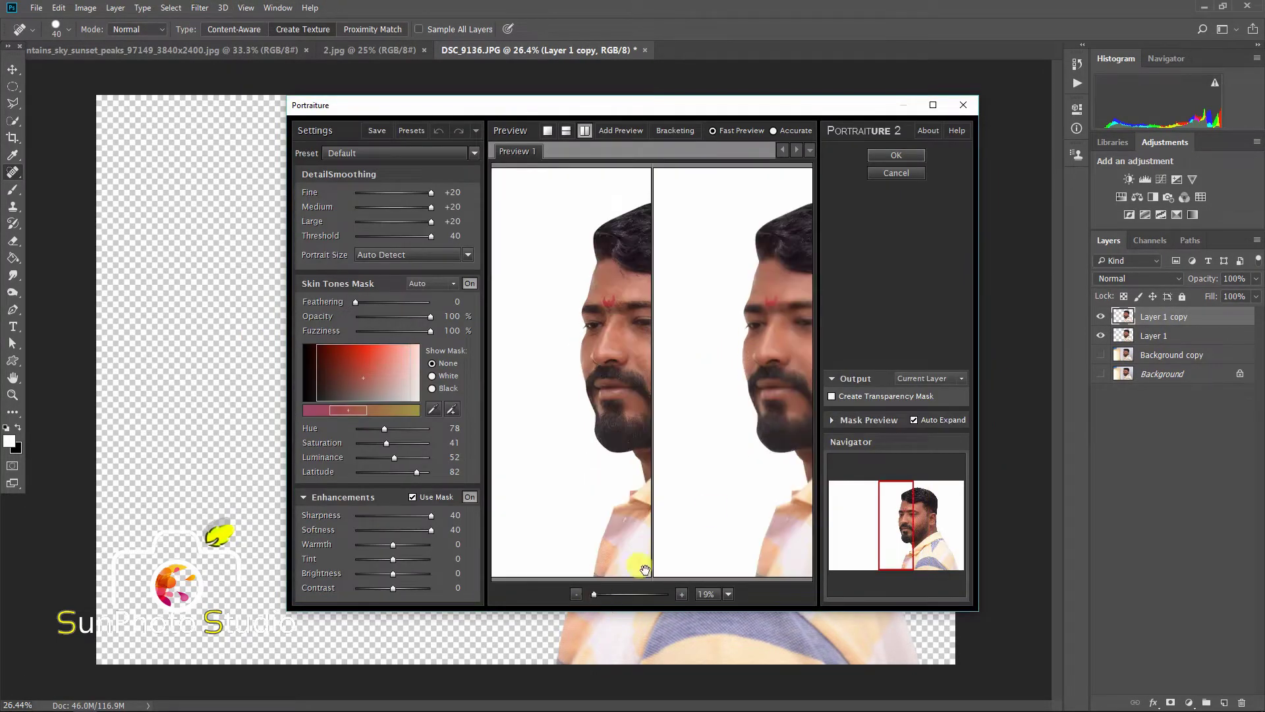
drag(766, 382, 724, 386)
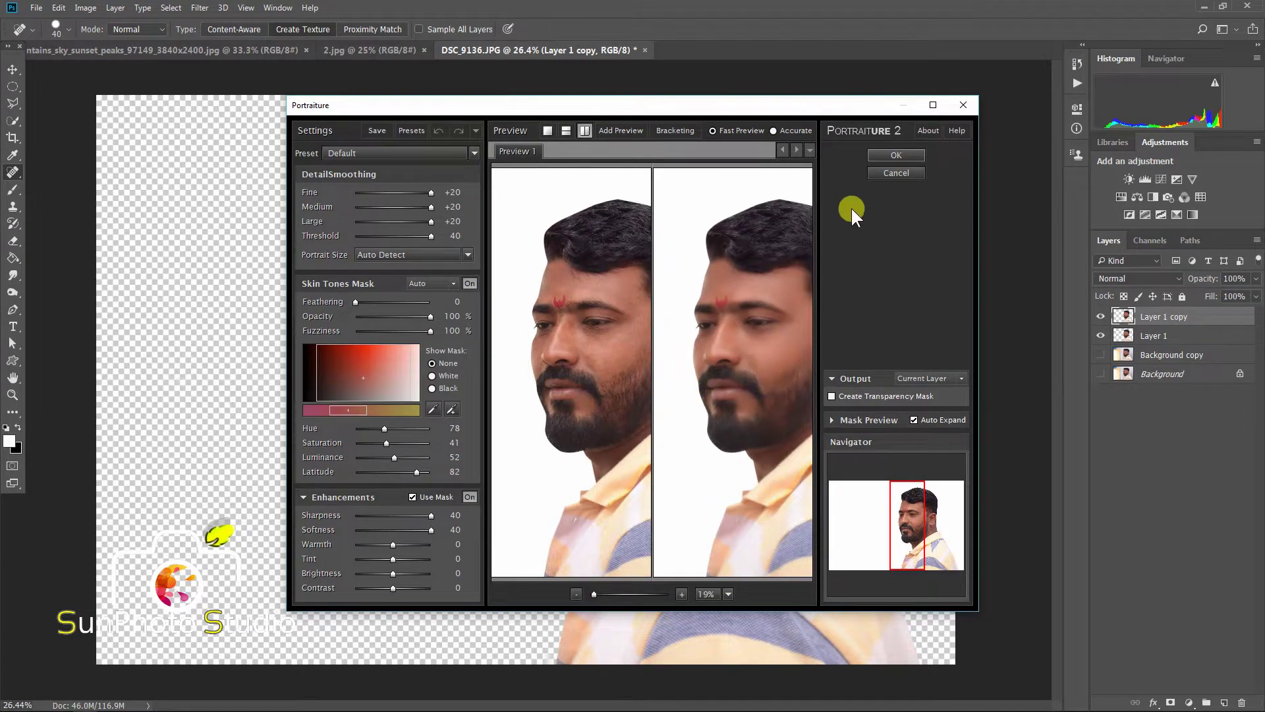
click(891, 154)
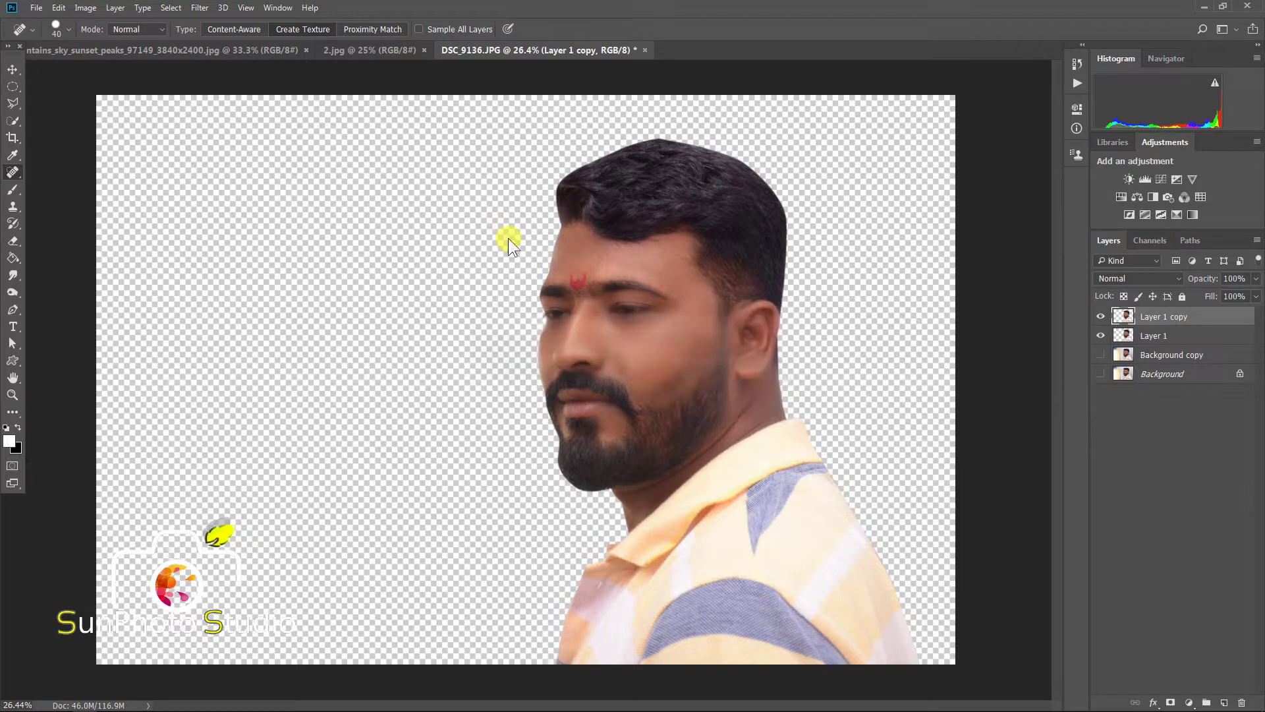
Add a layer mask that hides all of the smoothed copy
click(113, 8)
mouse_move(211, 208)
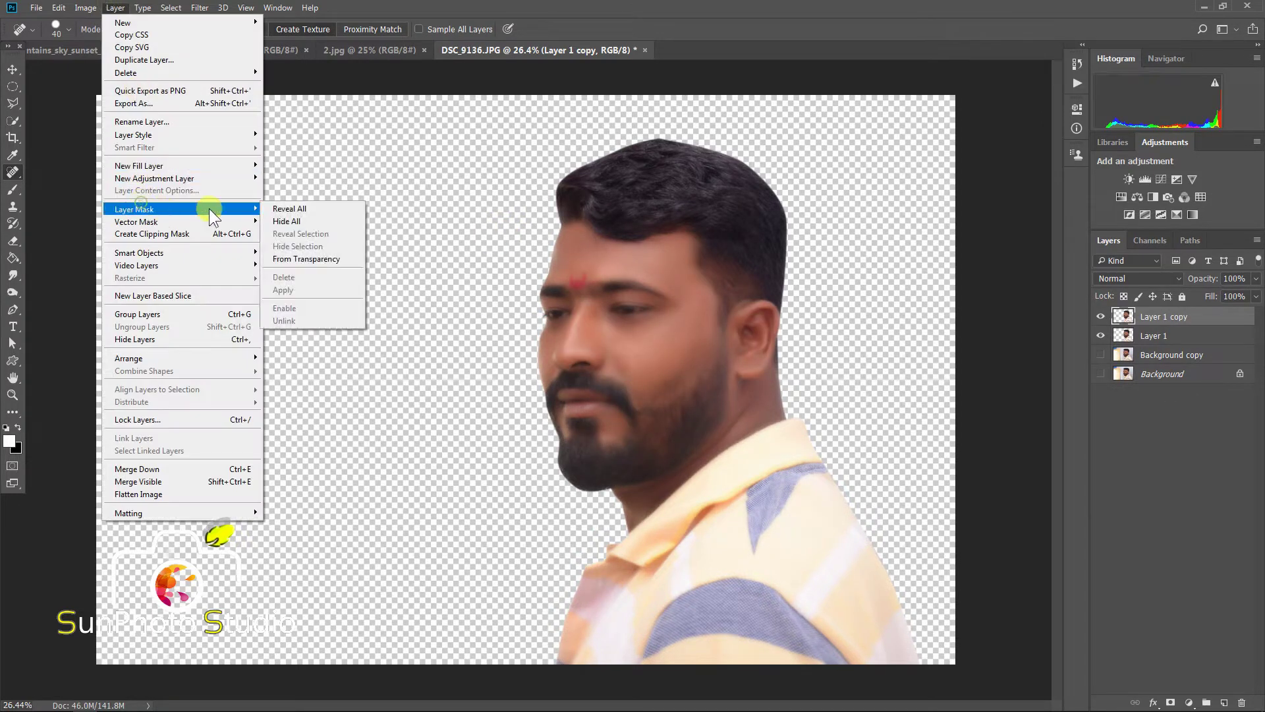
click(285, 221)
click(13, 189)
scroll(690, 291, up, 3)
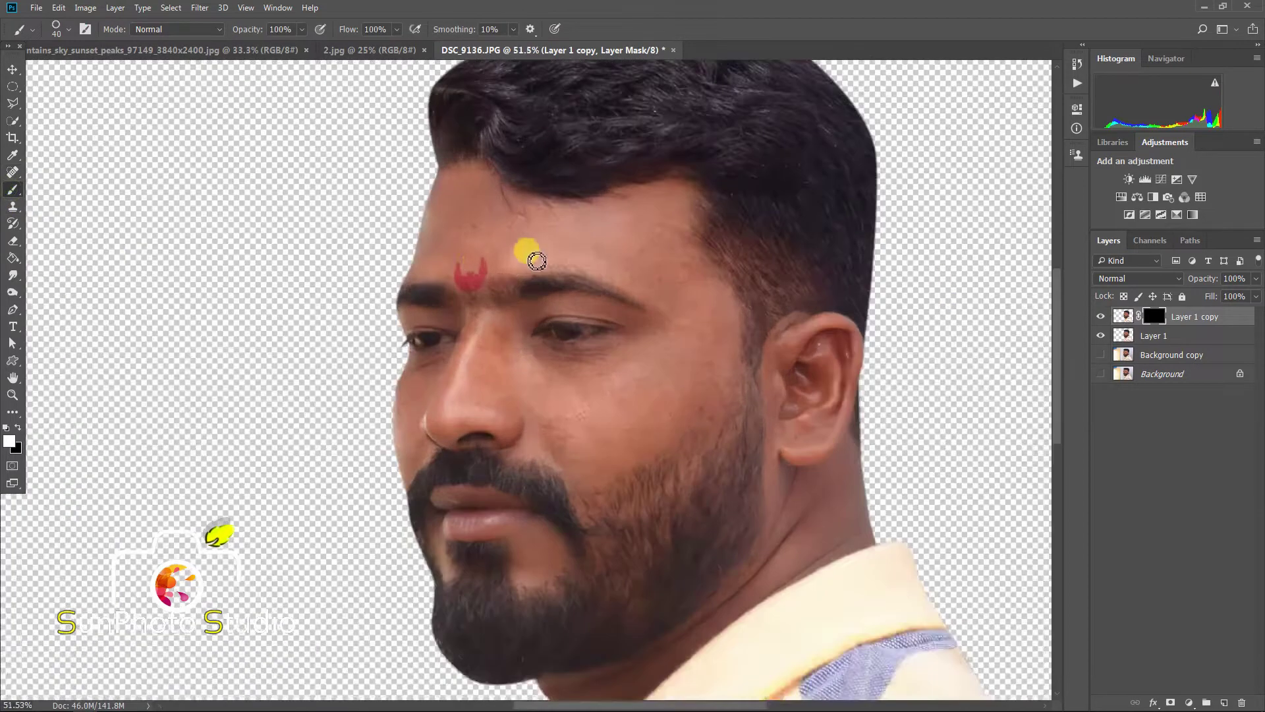
scroll(481, 265, up, 2)
right_click(455, 235)
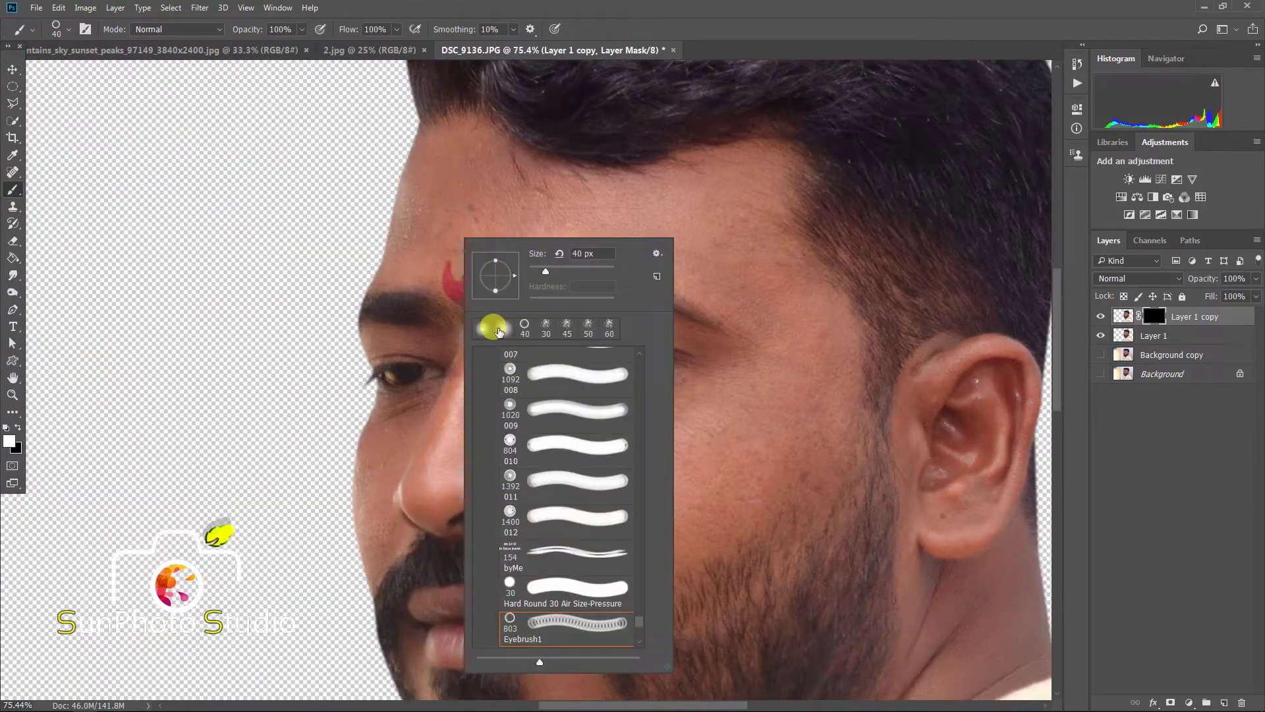
click(486, 326)
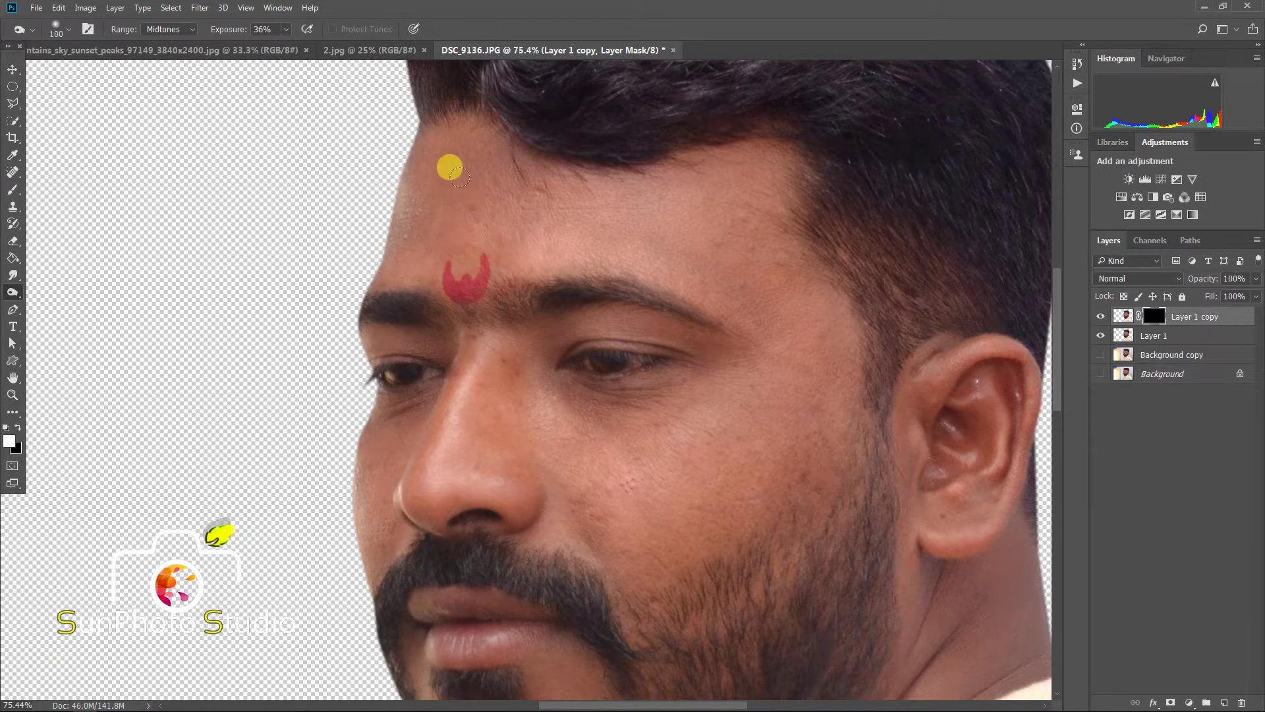
click(12, 193)
scroll(568, 189, up, 1)
right_click(486, 193)
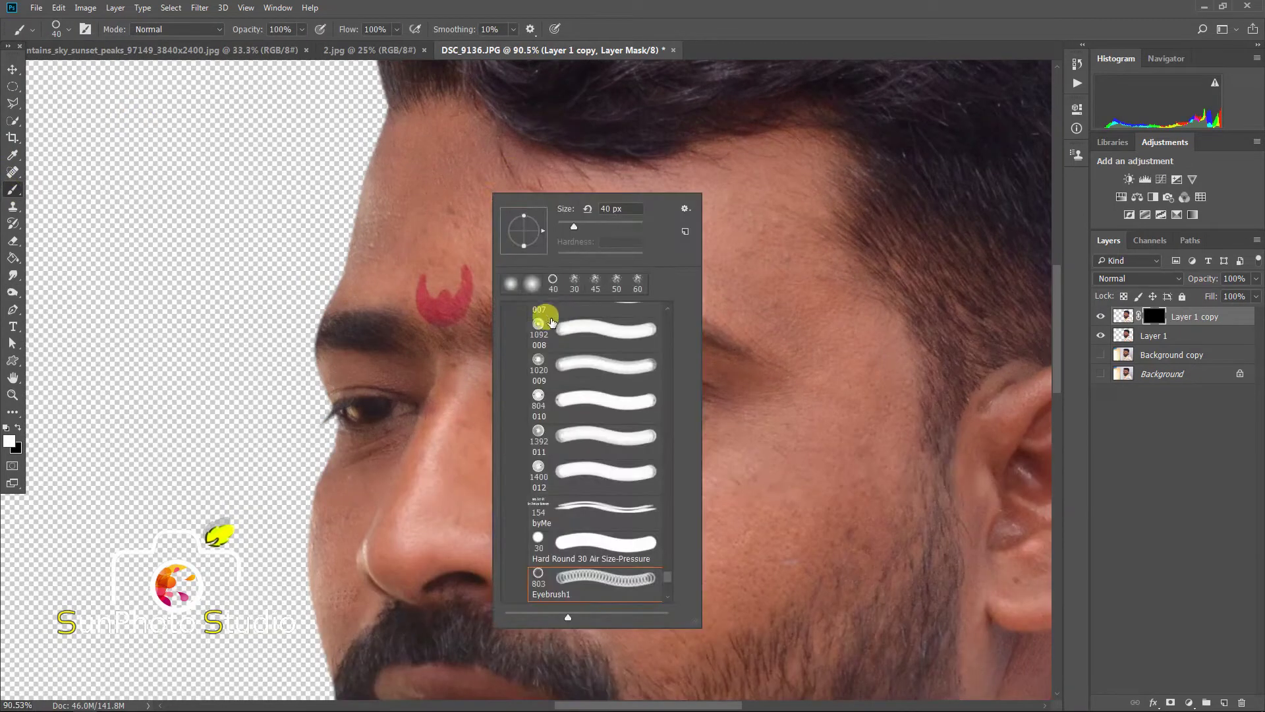
key(o)
scroll(483, 191, down, 2)
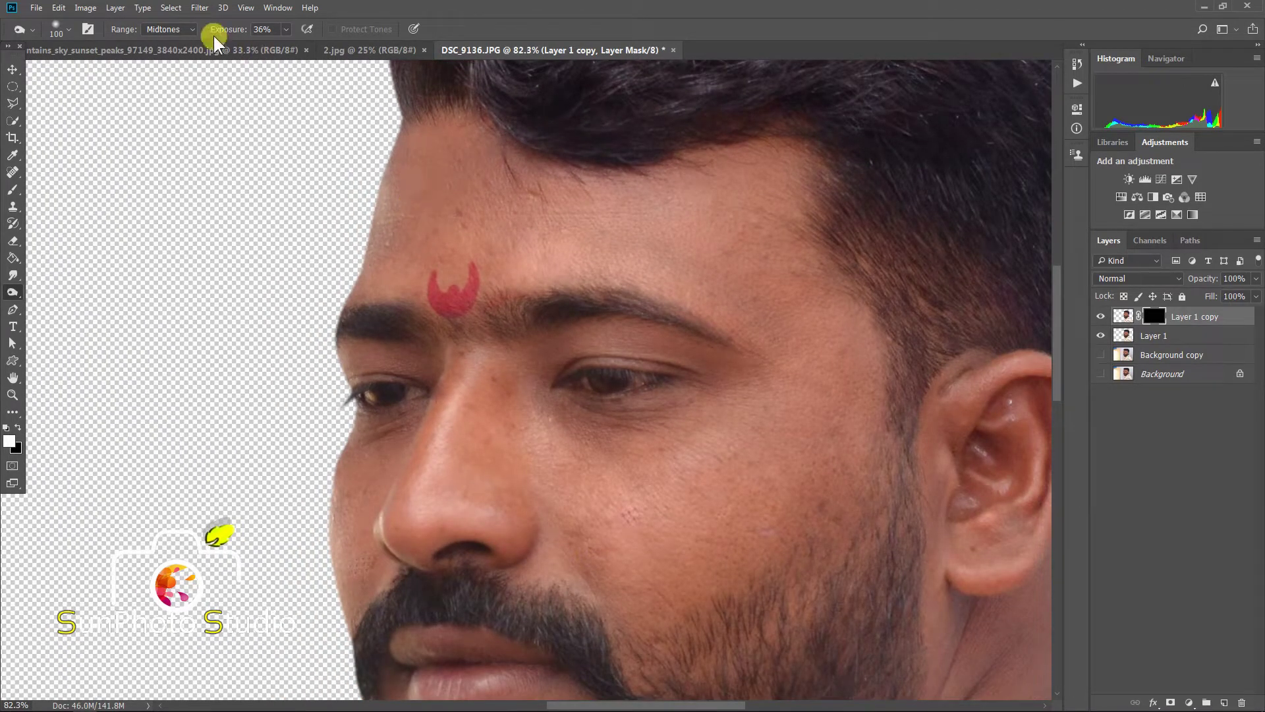
click(12, 190)
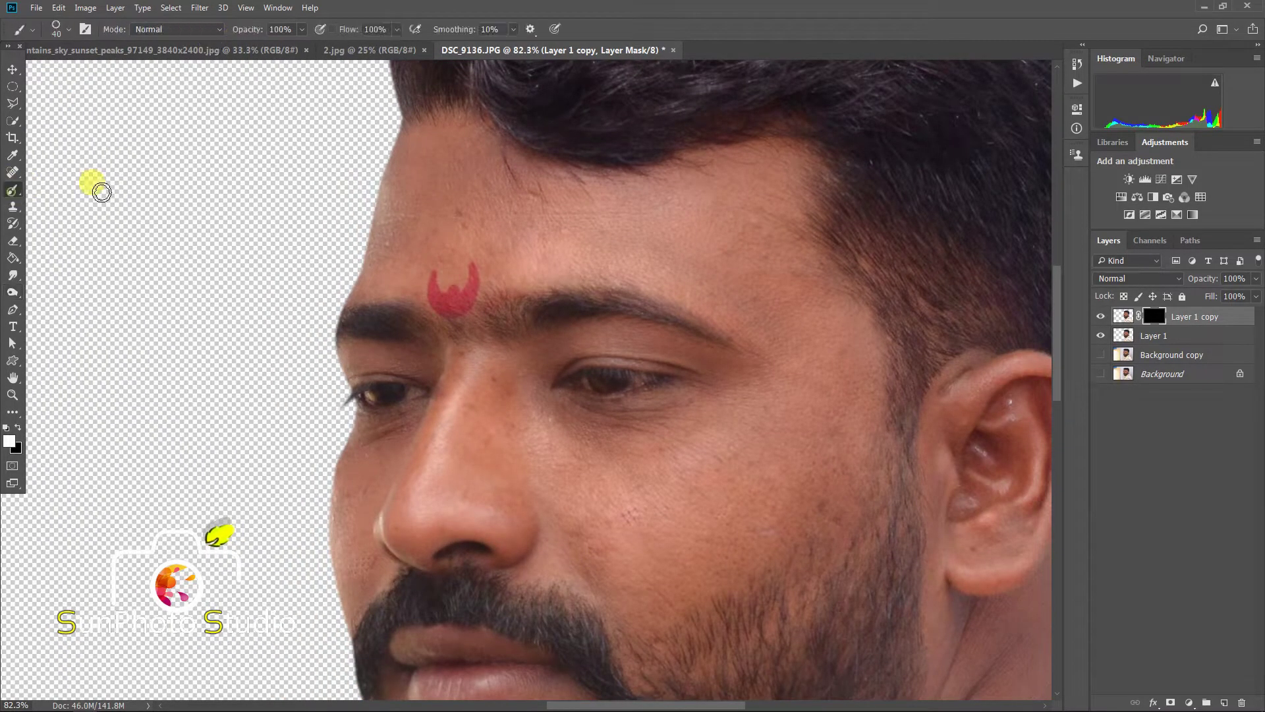
right_click(435, 183)
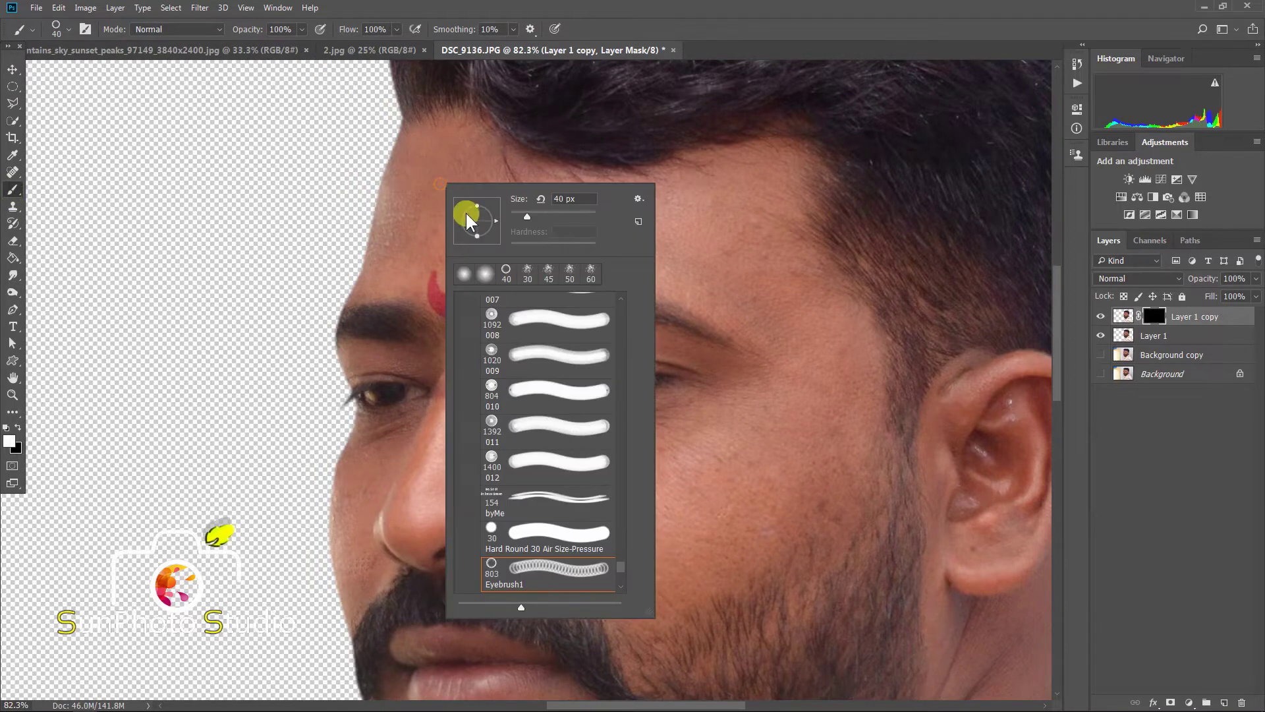
key(o)
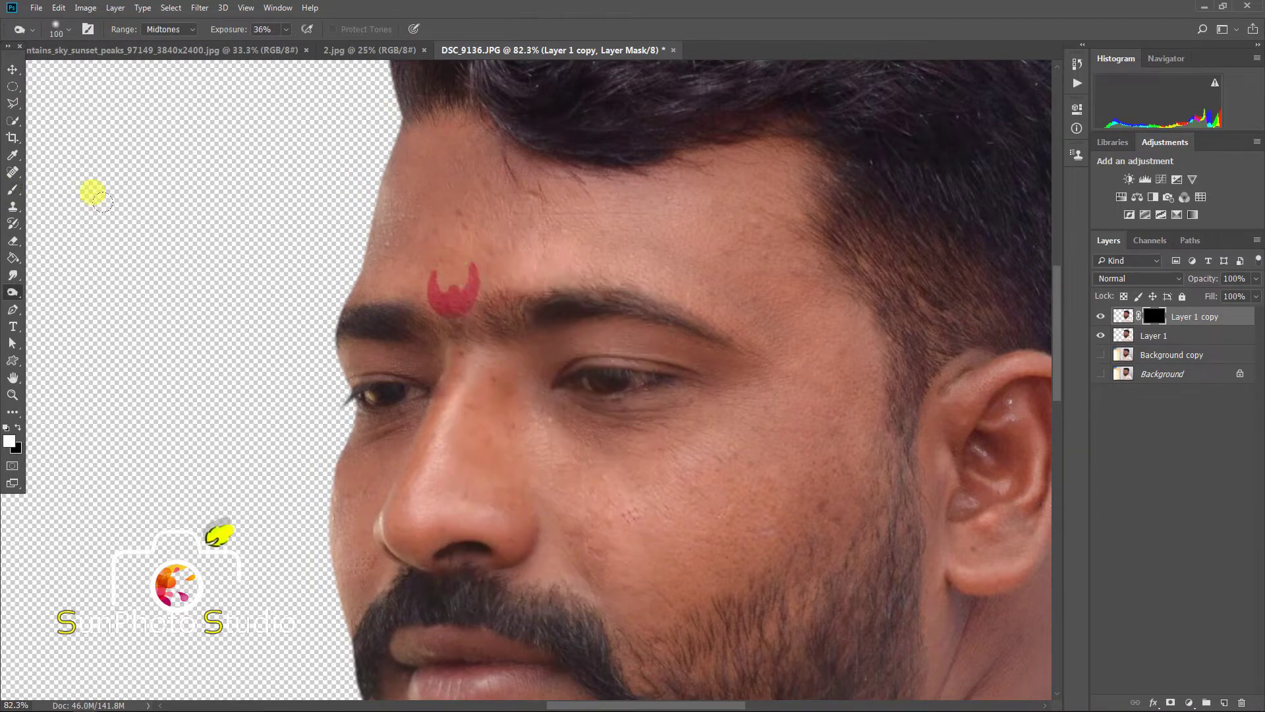
Activate the Brush tool with the soft preset Airbrush 75 Tilt Size and Angle
right_click(12, 198)
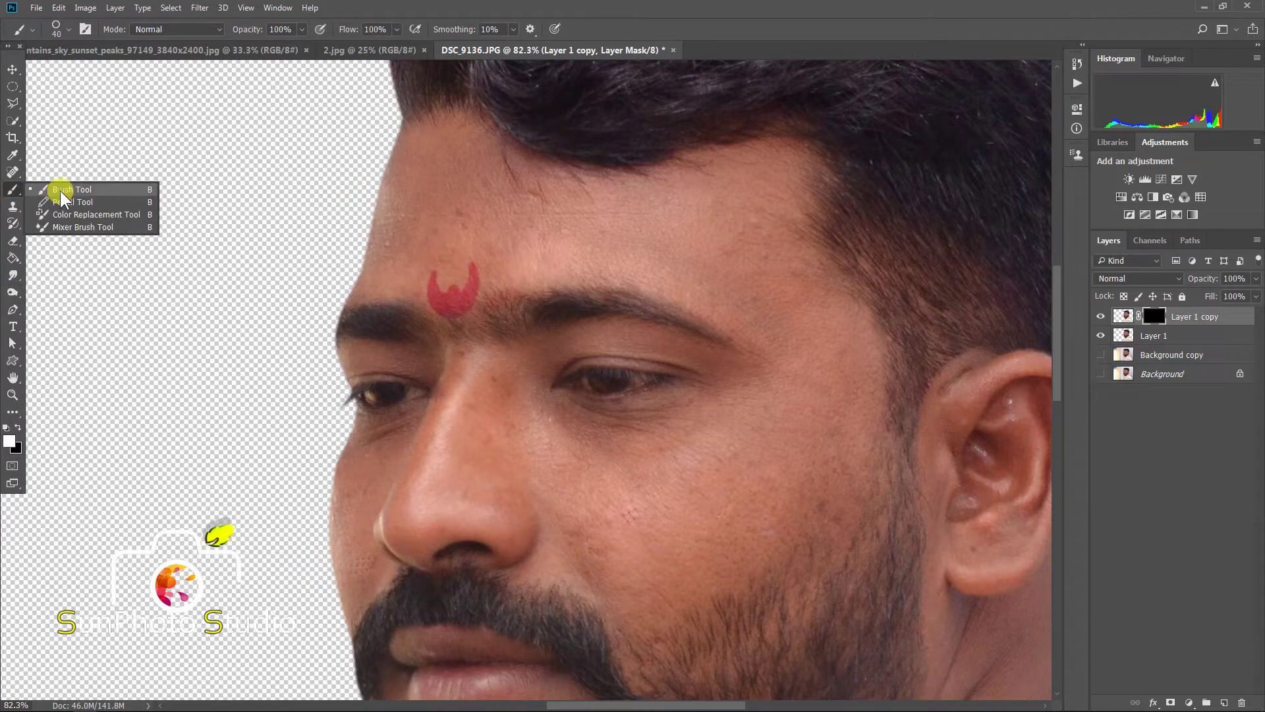
click(56, 191)
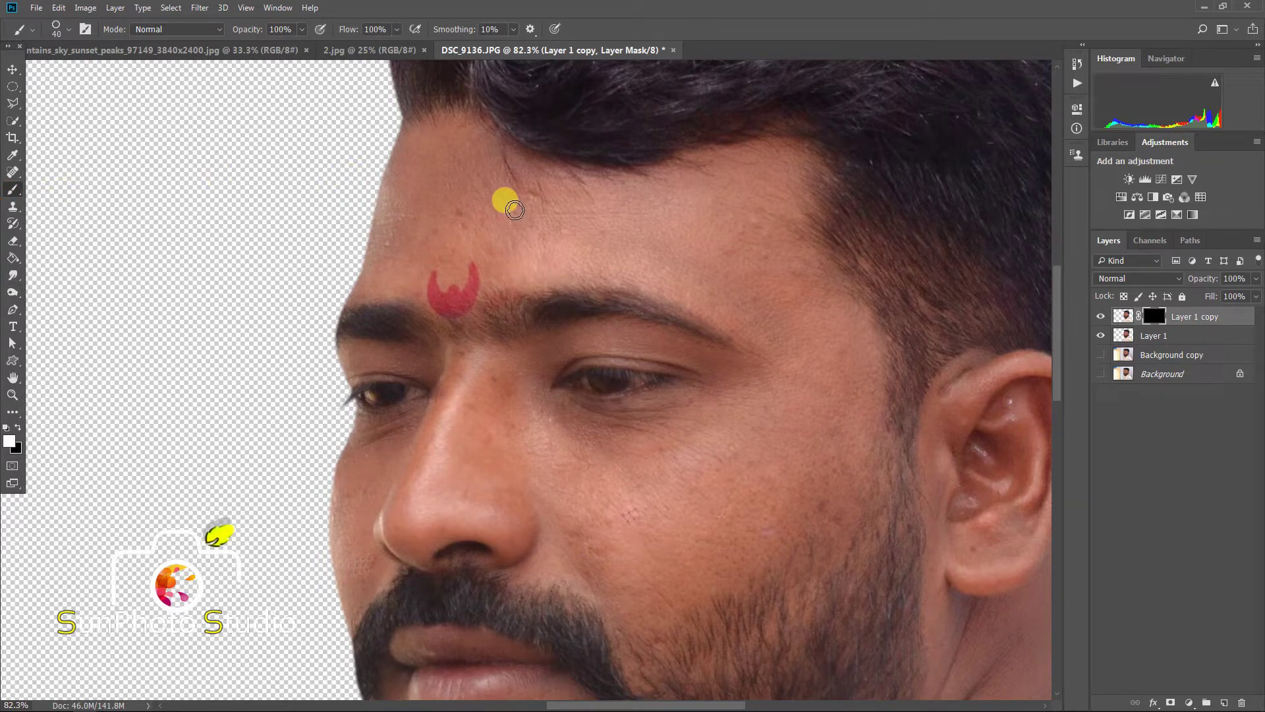
click(57, 29)
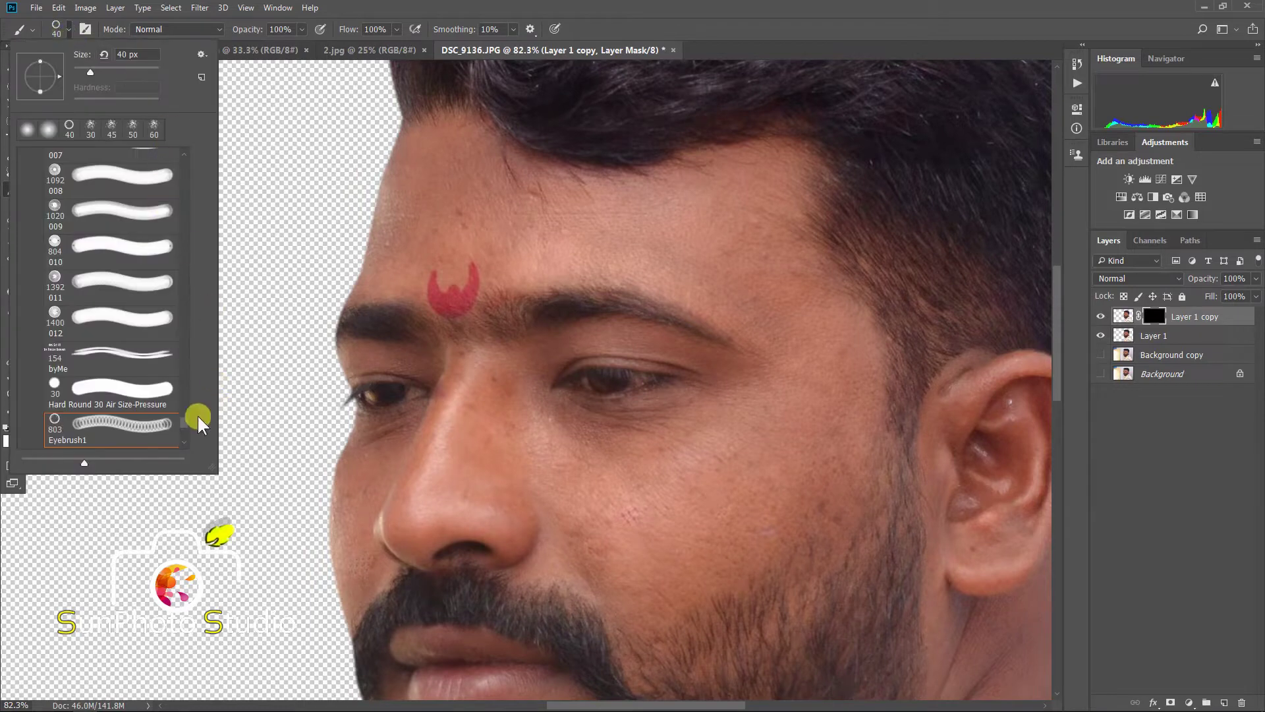
drag(186, 425, 184, 239)
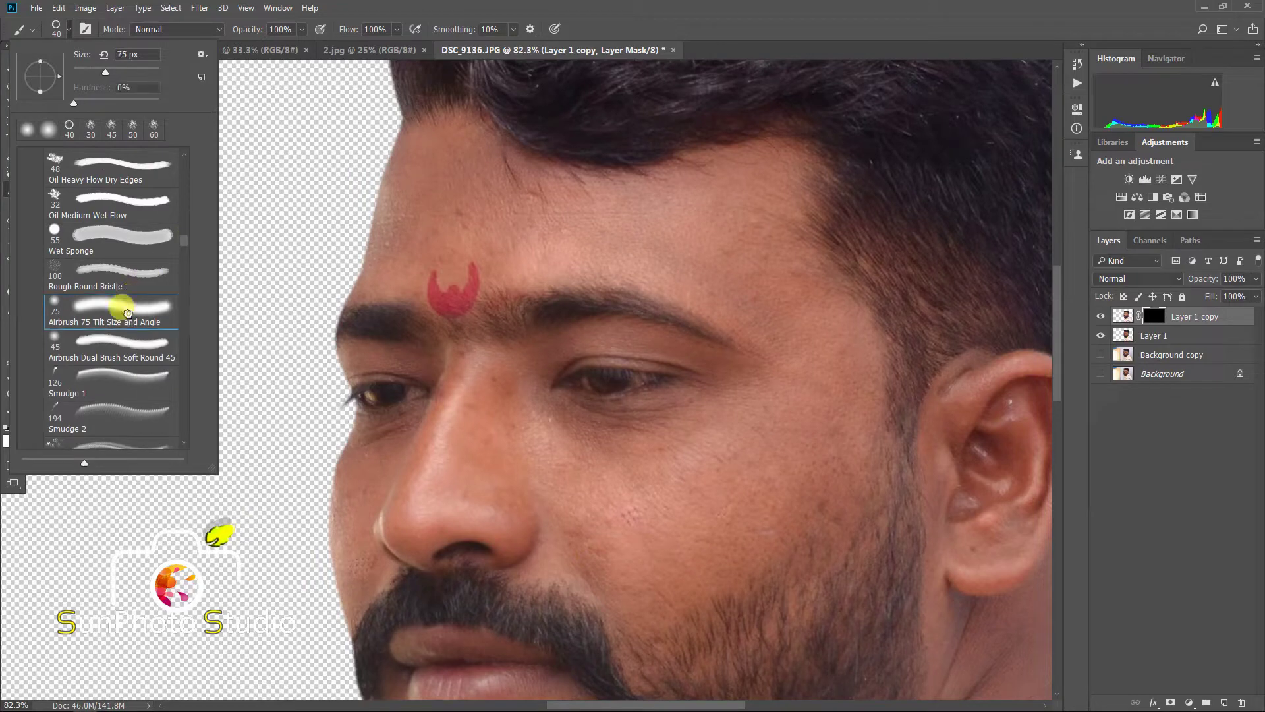
click(118, 305)
click(443, 304)
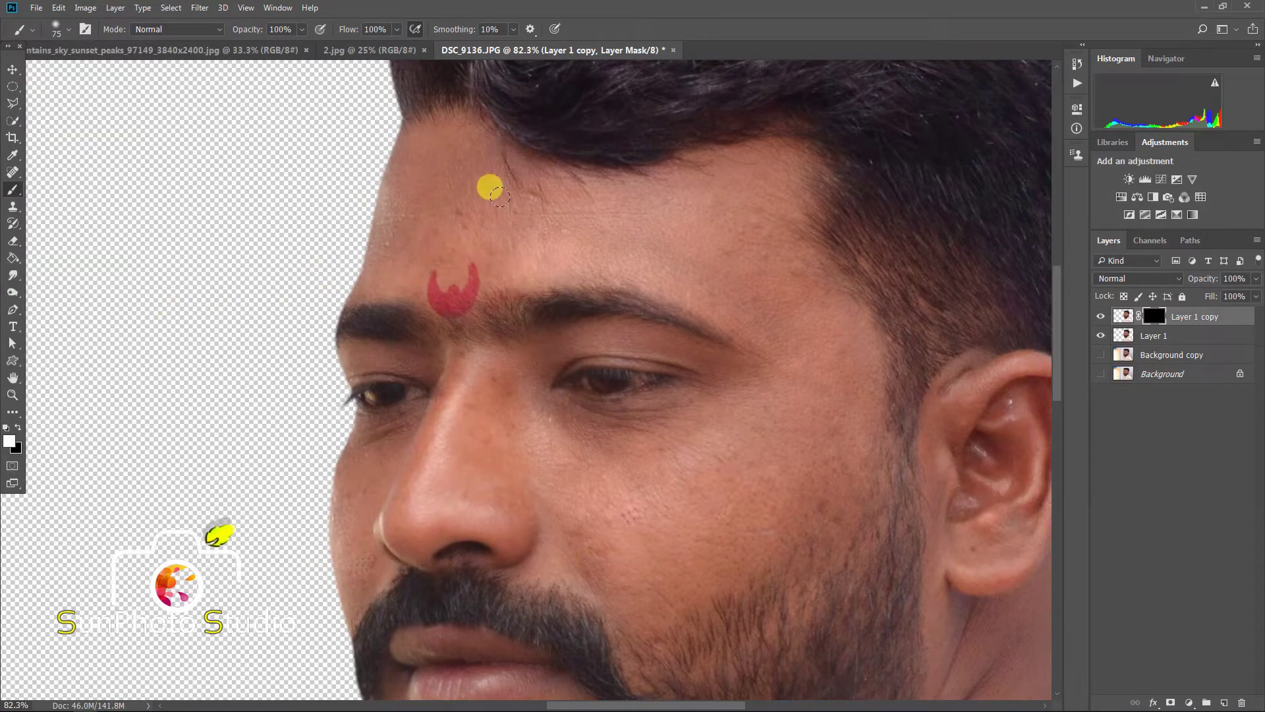
Set the brush size to 150 px and paint white on the layer mask over the forehead to reveal the smoothed skin
key(bracketright)
key(bracketright)
key(bracketright)
key(bracketright)
key(bracketright)
key(bracketright)
key(bracketright)
key(bracketright)
key(bracketright)
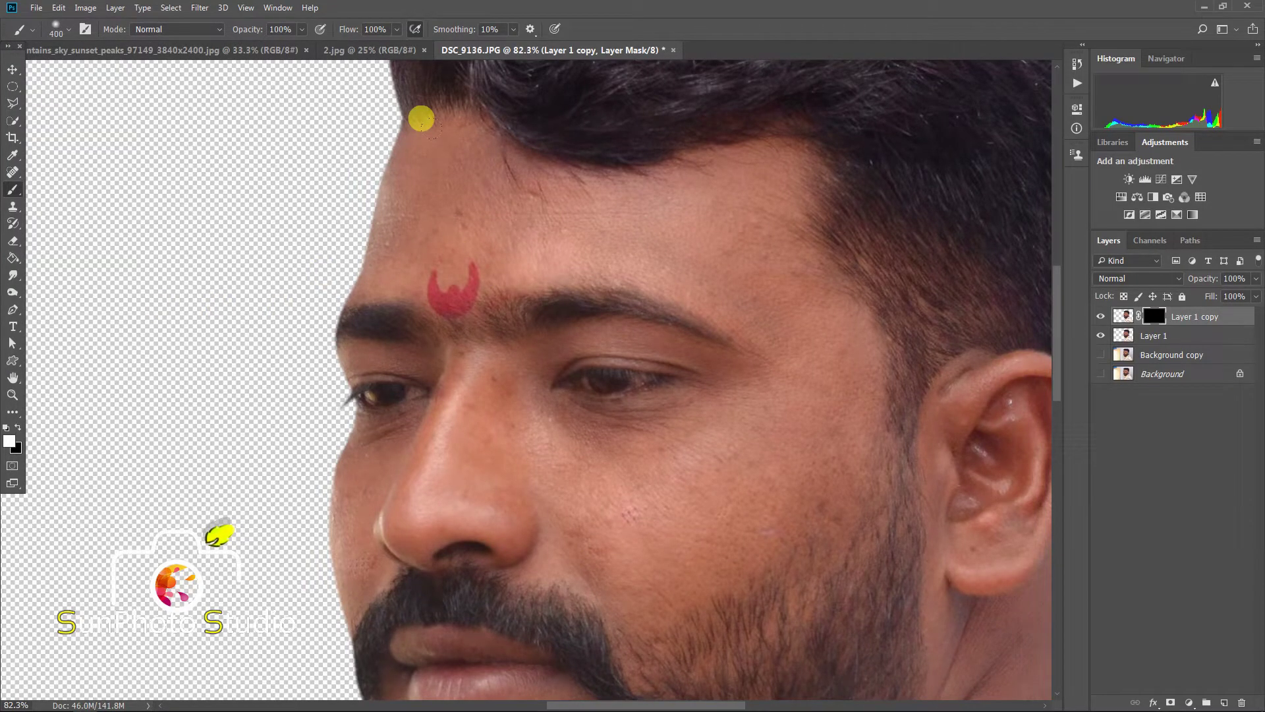
key(bracketleft)
key(bracketleft)
key(bracketleft)
key(bracketleft)
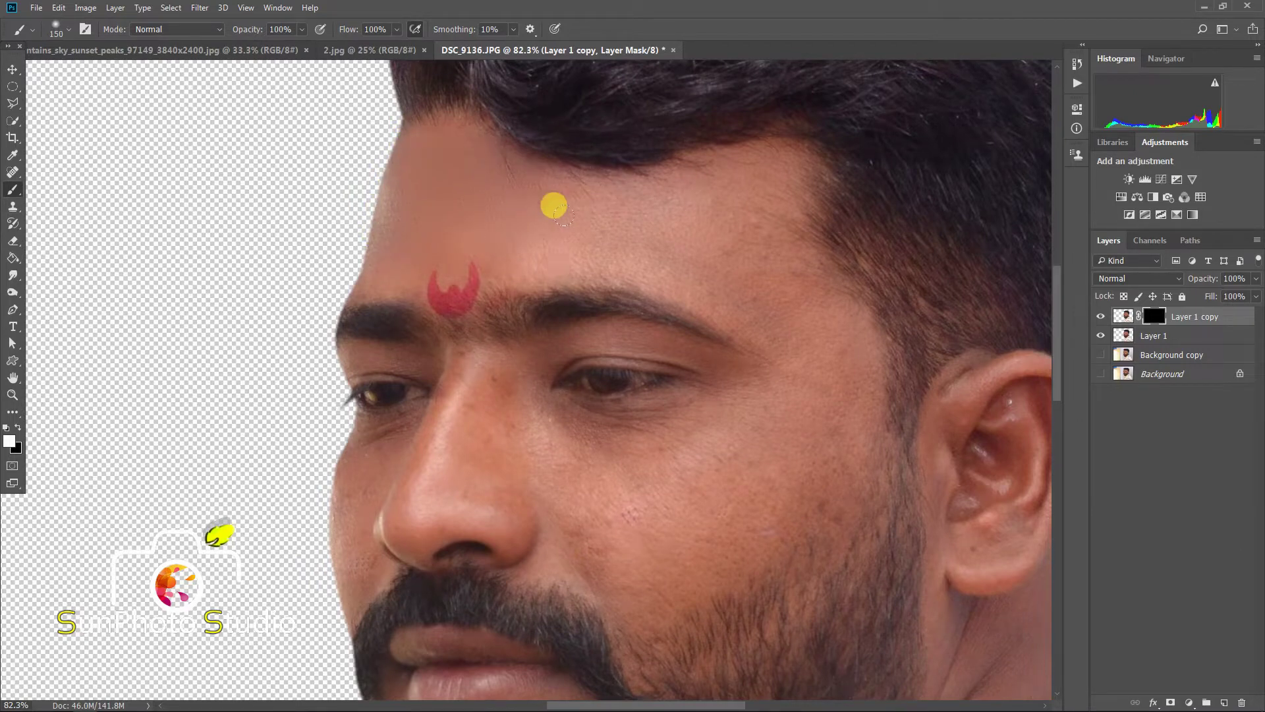
Reveal the smoothed skin on the cheeks, nose and beside the mouth through the mask, reducing the brush to 80 px for tight areas
scroll(566, 204, down, 1)
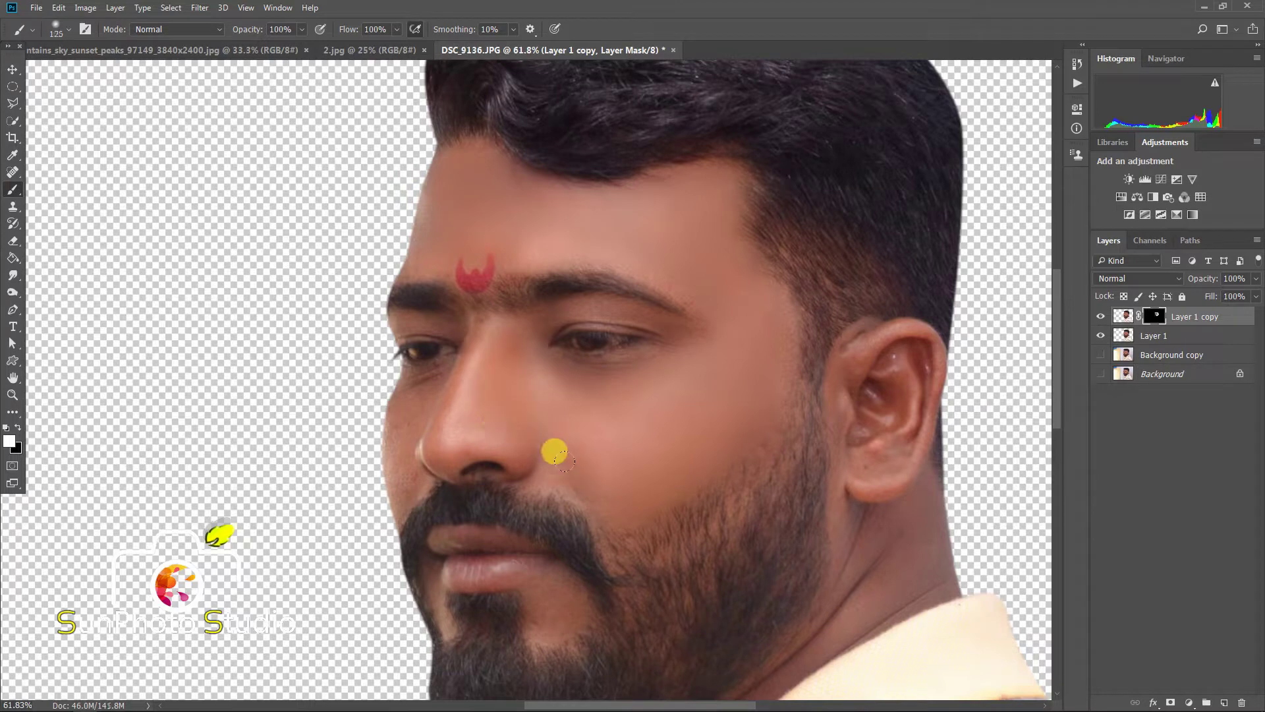
drag(580, 475, 595, 508)
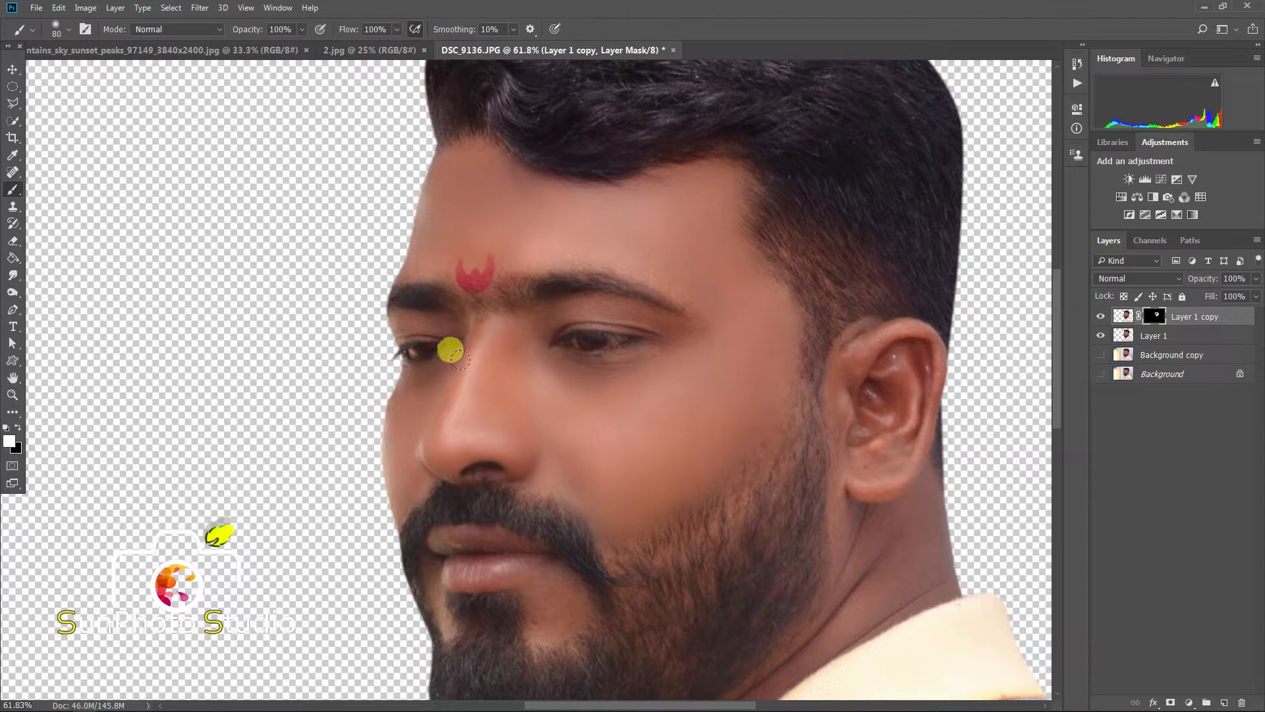
scroll(424, 305, down, 4)
scroll(435, 547, up, 3)
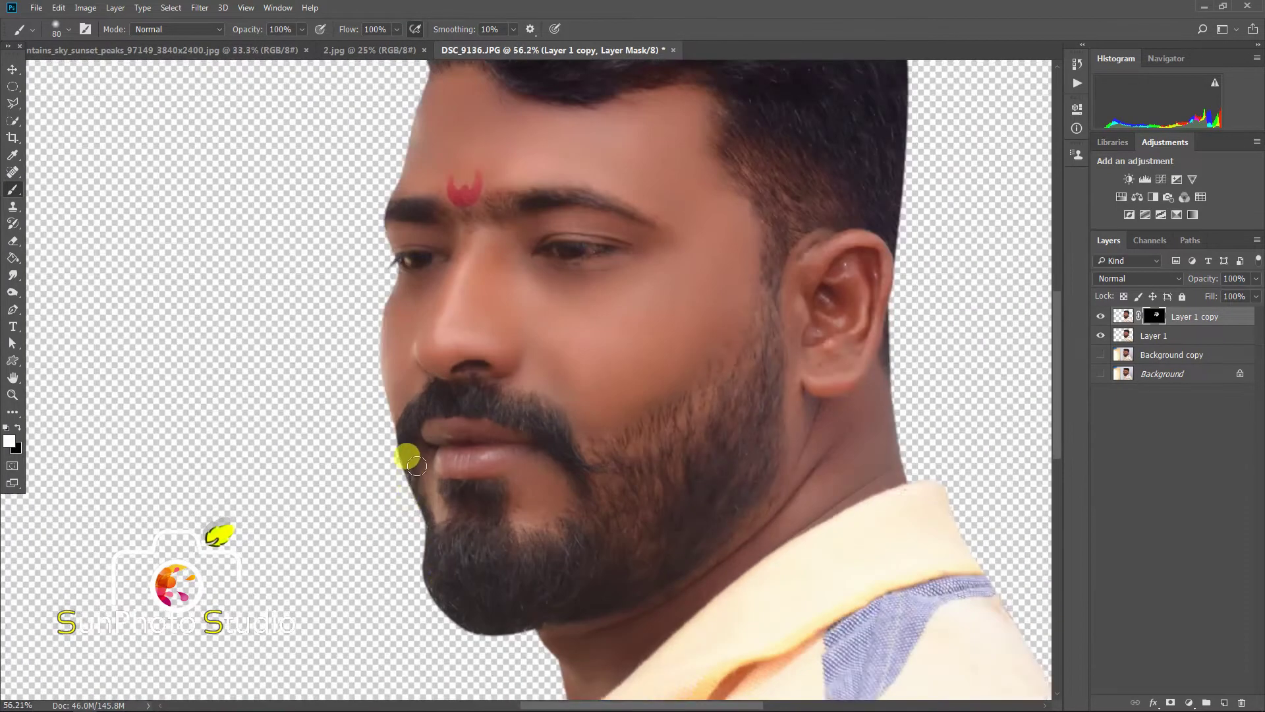
mouse_move(417, 466)
mouse_down()
mouse_move(431, 509)
mouse_move(497, 488)
mouse_move(507, 523)
mouse_move(517, 484)
mouse_move(546, 476)
mouse_move(555, 508)
mouse_move(533, 506)
mouse_move(526, 468)
mouse_move(456, 472)
mouse_move(439, 446)
mouse_move(517, 440)
mouse_move(427, 432)
mouse_up()
Paint the mask white below the lips and along the bearded jaw with the 80 px brush
scroll(485, 429, down, 4)
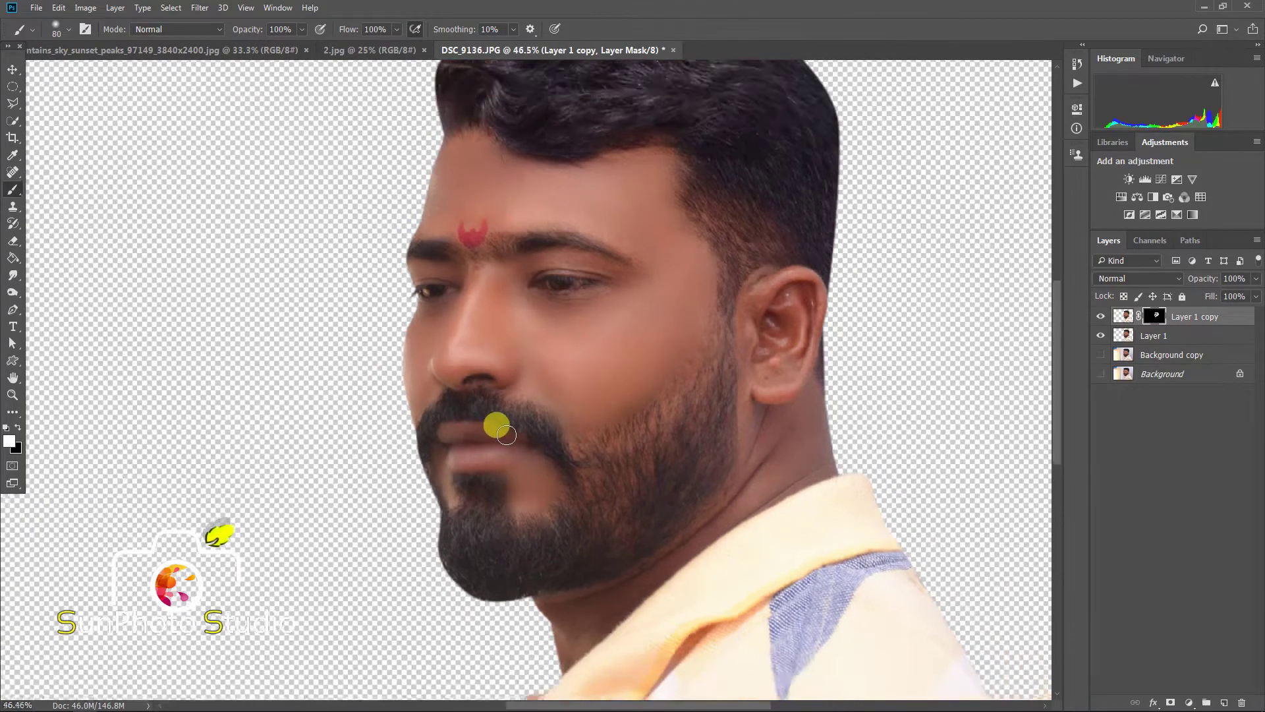
scroll(586, 461, up, 5)
mouse_move(510, 583)
mouse_down()
mouse_move(522, 660)
mouse_move(566, 581)
mouse_move(535, 598)
mouse_move(502, 576)
mouse_move(605, 545)
mouse_move(535, 610)
mouse_move(642, 540)
mouse_move(736, 442)
mouse_up()
scroll(574, 412, down, 6)
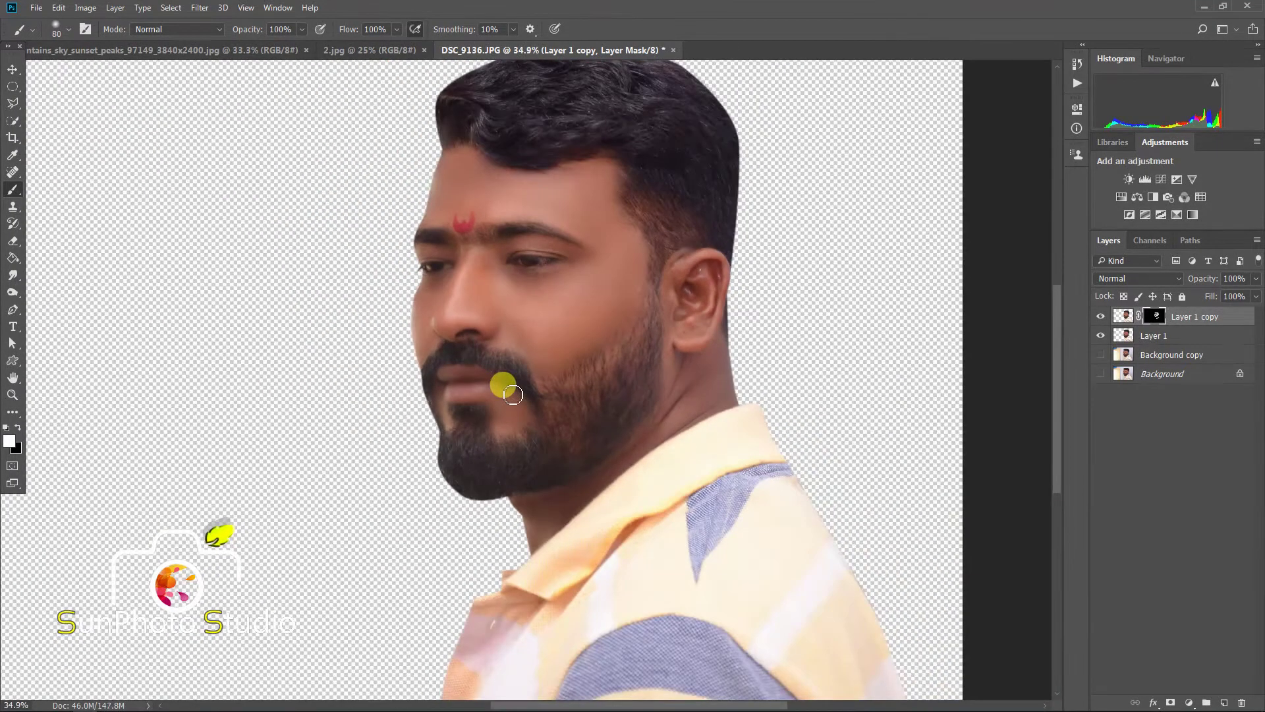
Enlarge the brush to 175 px and reveal the smoothed skin on the neck and around the ear
scroll(659, 353, up, 3)
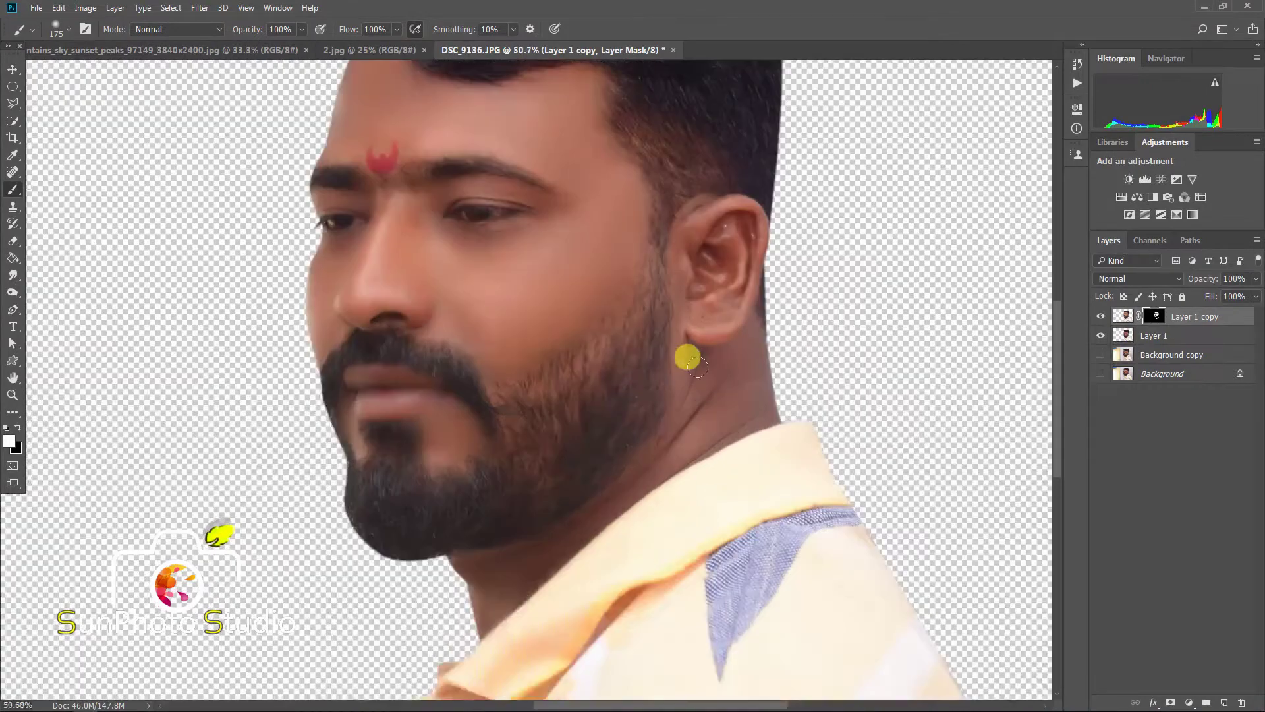
mouse_move(725, 378)
mouse_down()
mouse_move(682, 373)
mouse_move(681, 306)
mouse_move(703, 307)
mouse_move(727, 259)
mouse_move(686, 237)
mouse_up()
scroll(635, 268, down, 3)
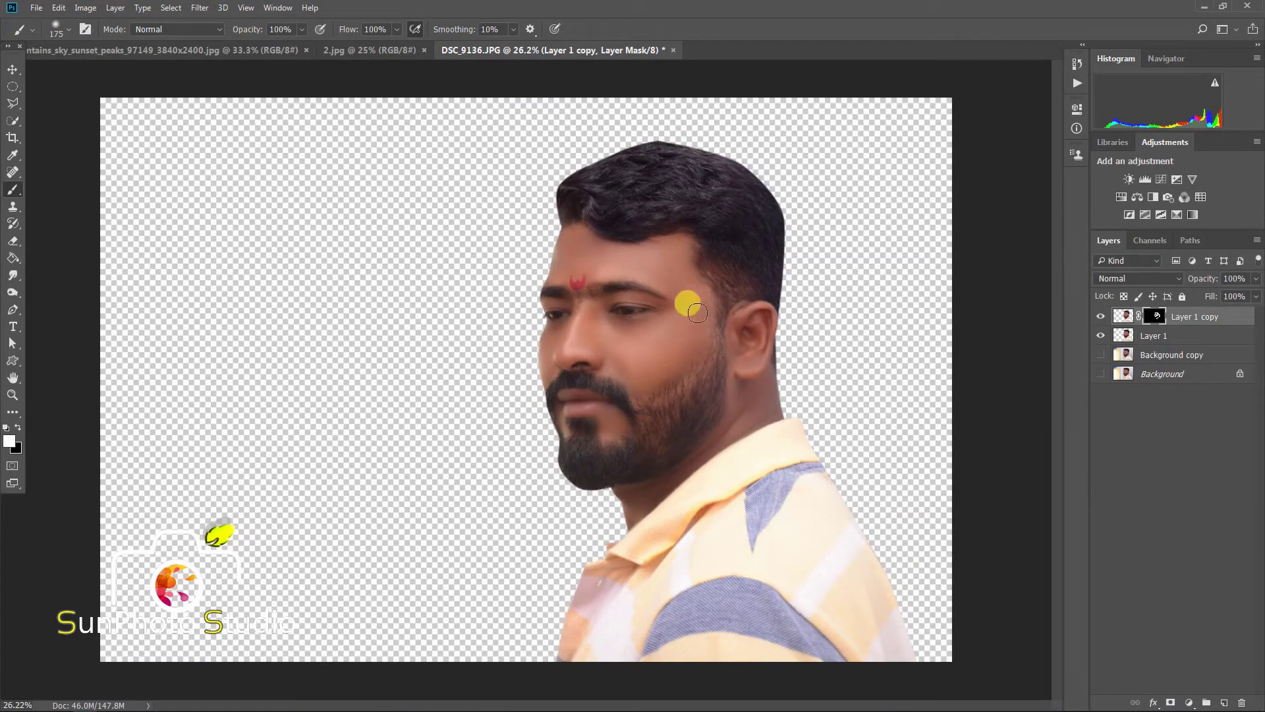
Merge the masked smoothed copy down into the cut-out layer beneath it
scroll(687, 300, up, 2)
scroll(571, 311, down, 1)
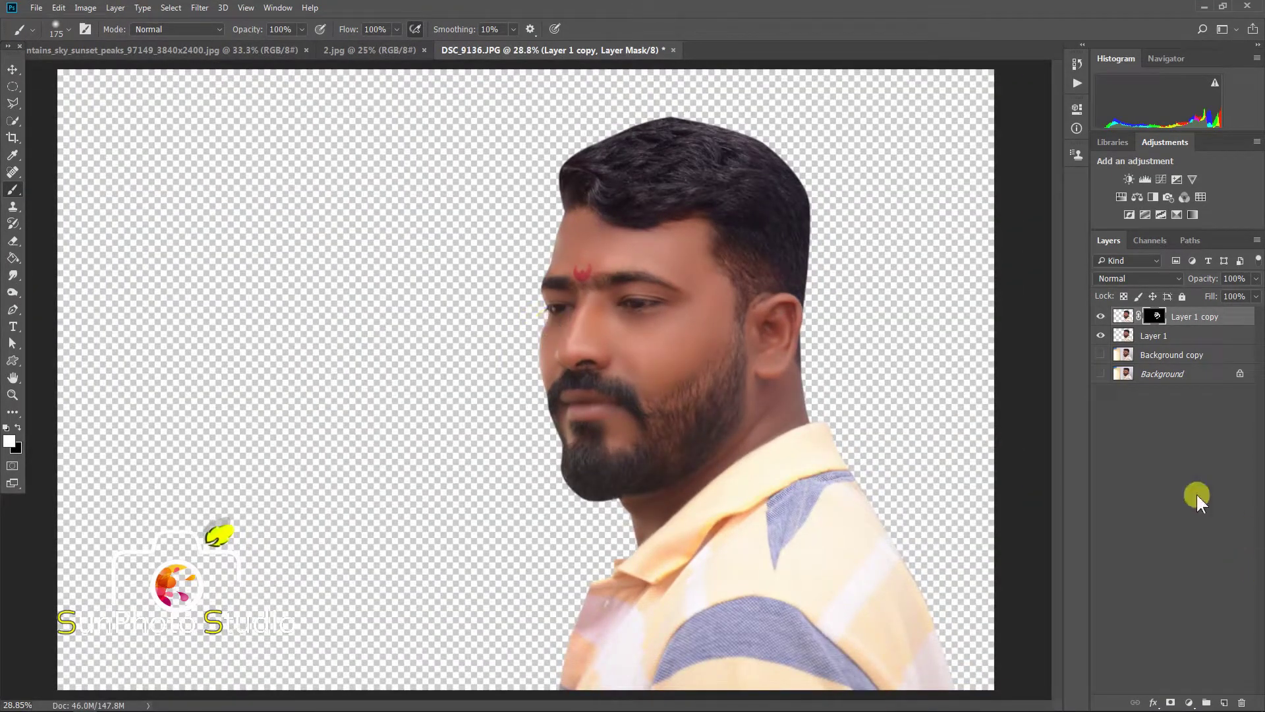
right_click(1181, 320)
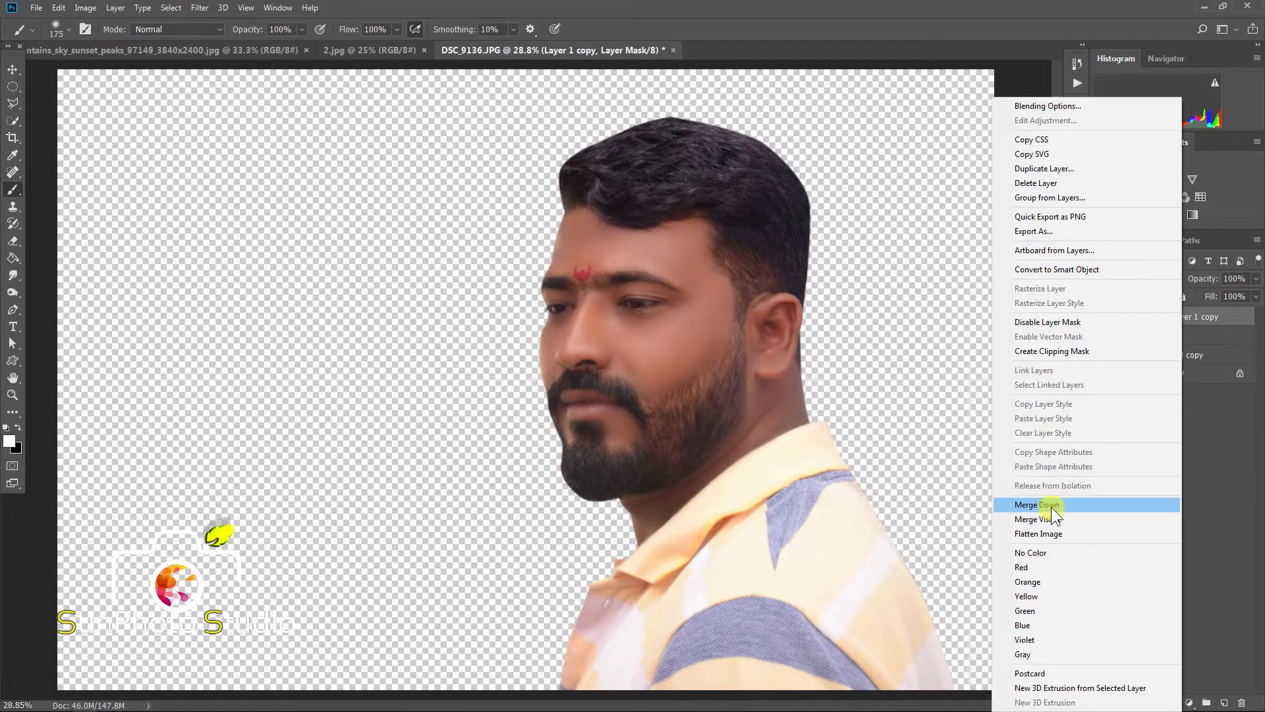
click(1050, 506)
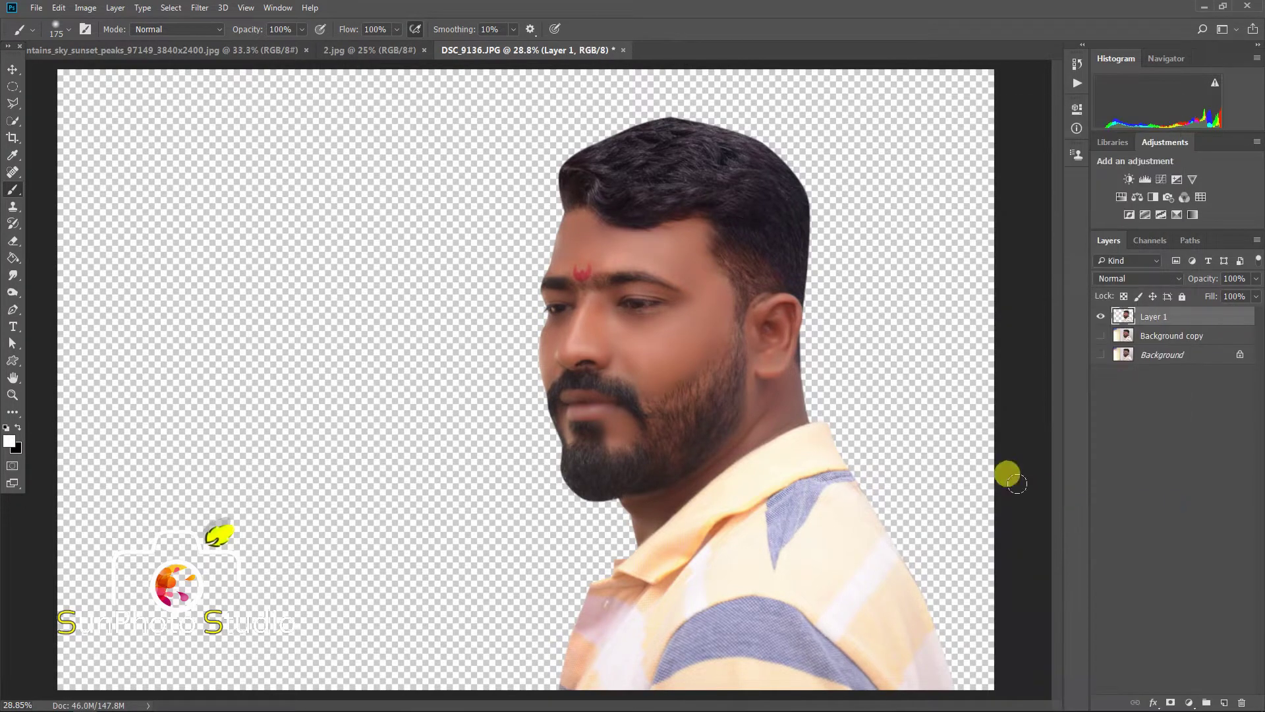
Apply a Camera Raw adjustment to the cut-out man with exposure +0.45 and blacks +31
click(196, 8)
click(236, 80)
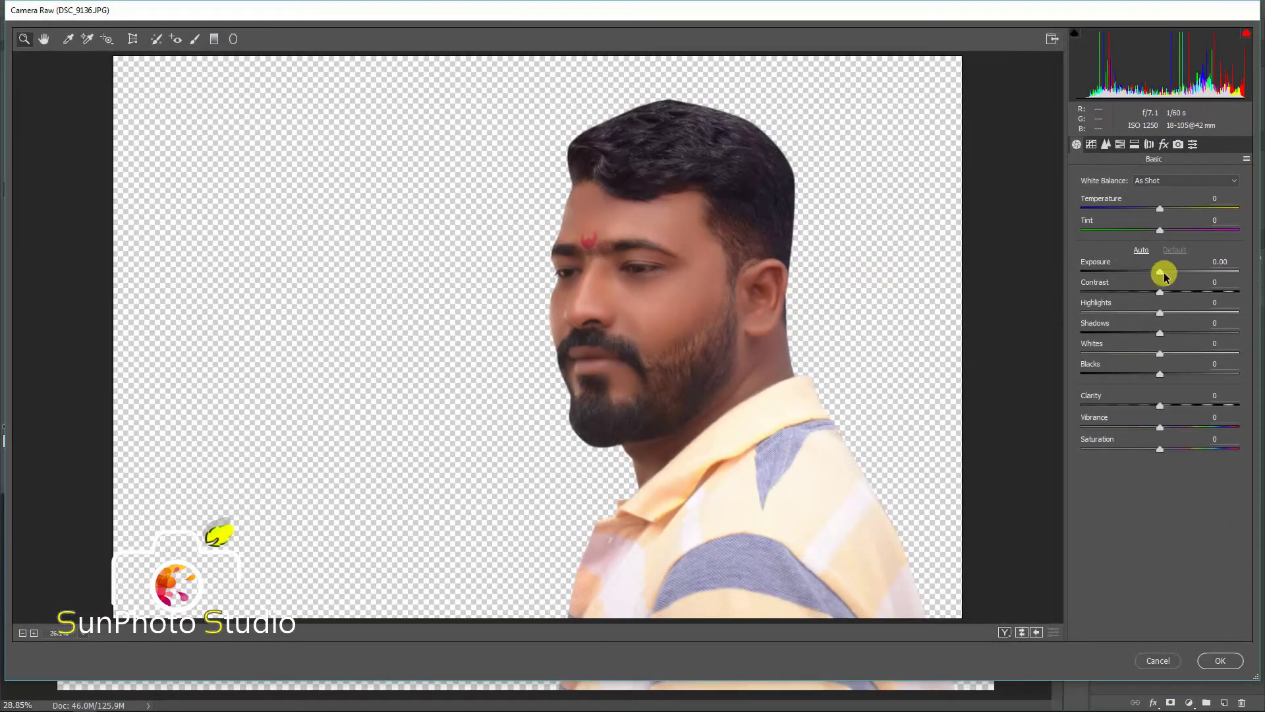
drag(1163, 275, 1167, 275)
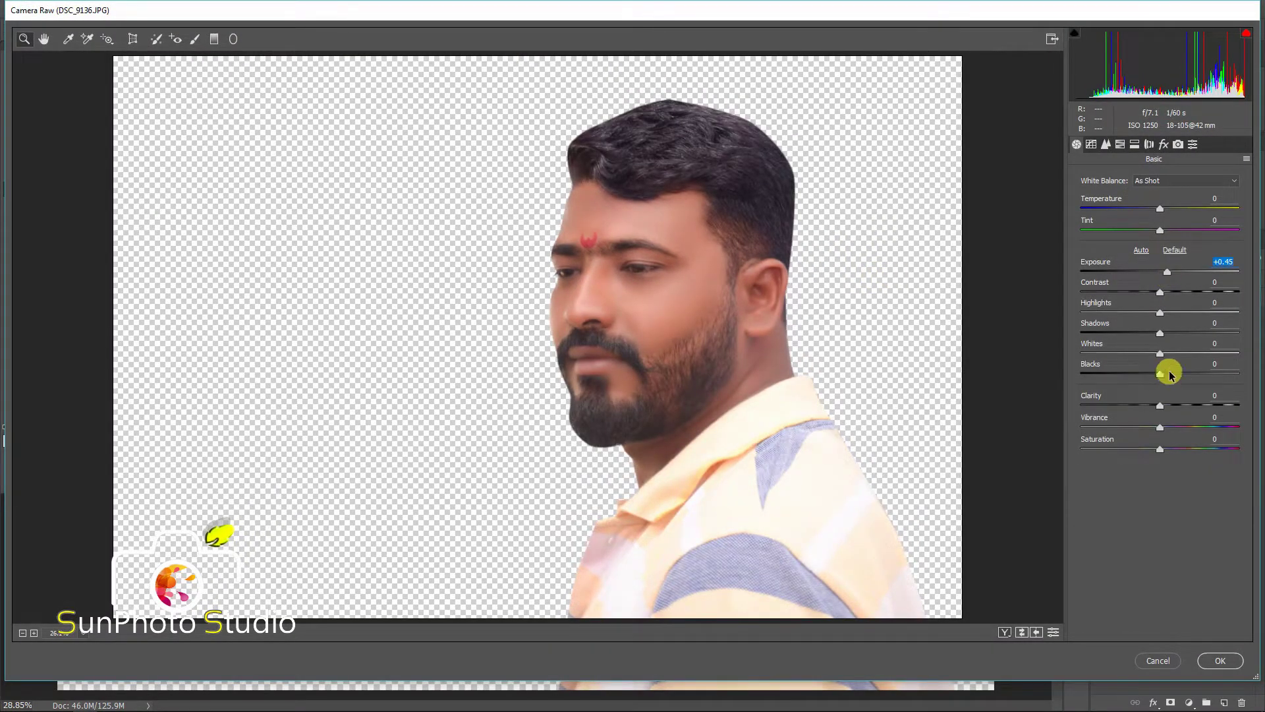
drag(1164, 374, 1185, 379)
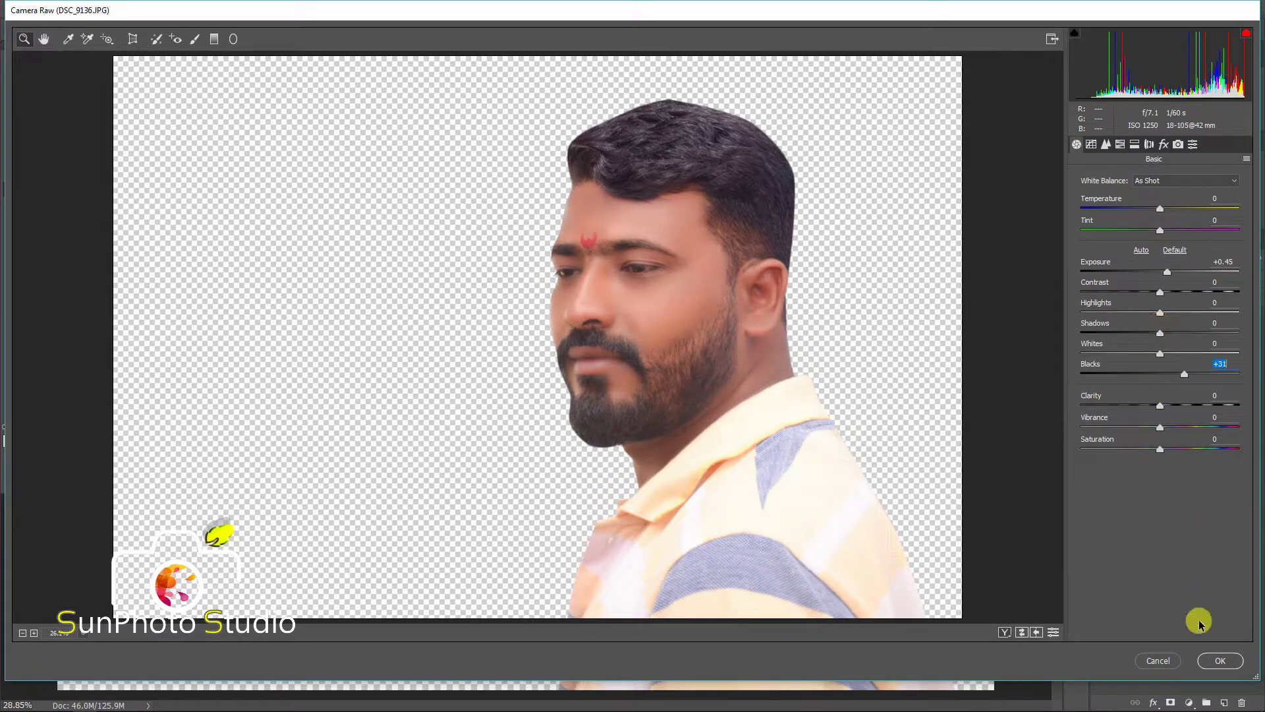
click(1218, 660)
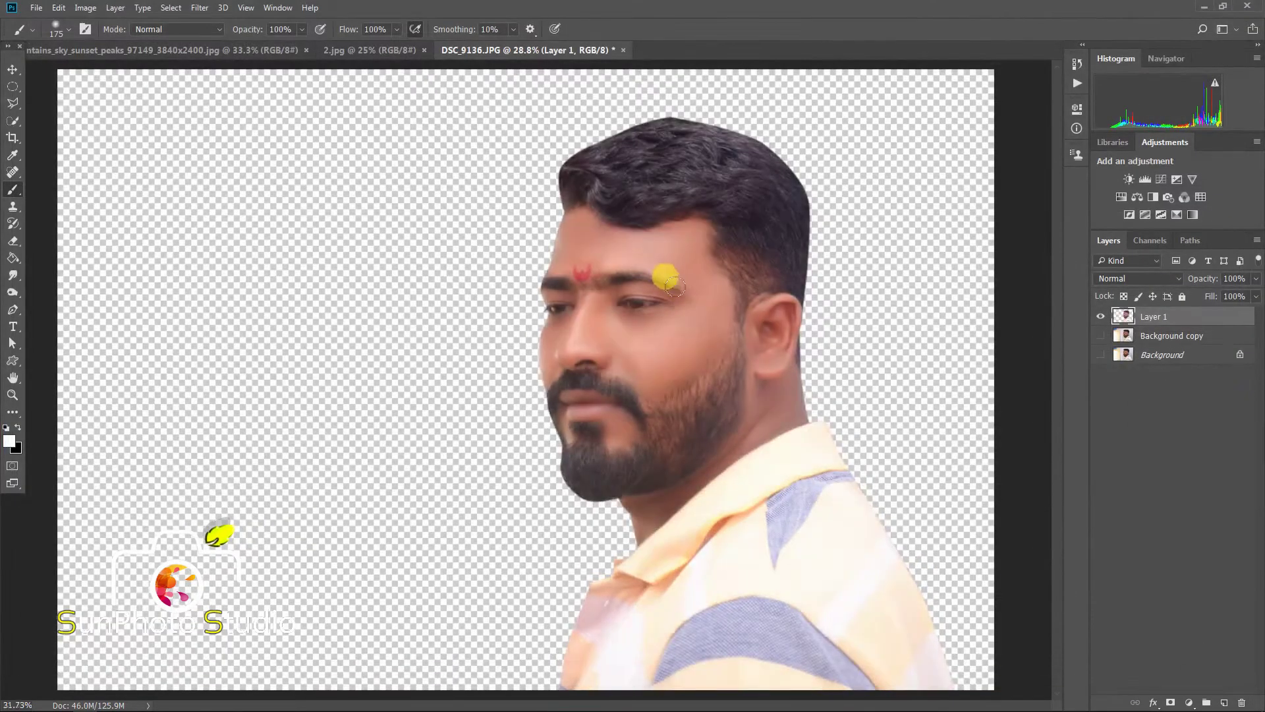
scroll(667, 274, up, 2)
scroll(527, 253, down, 2)
click(173, 7)
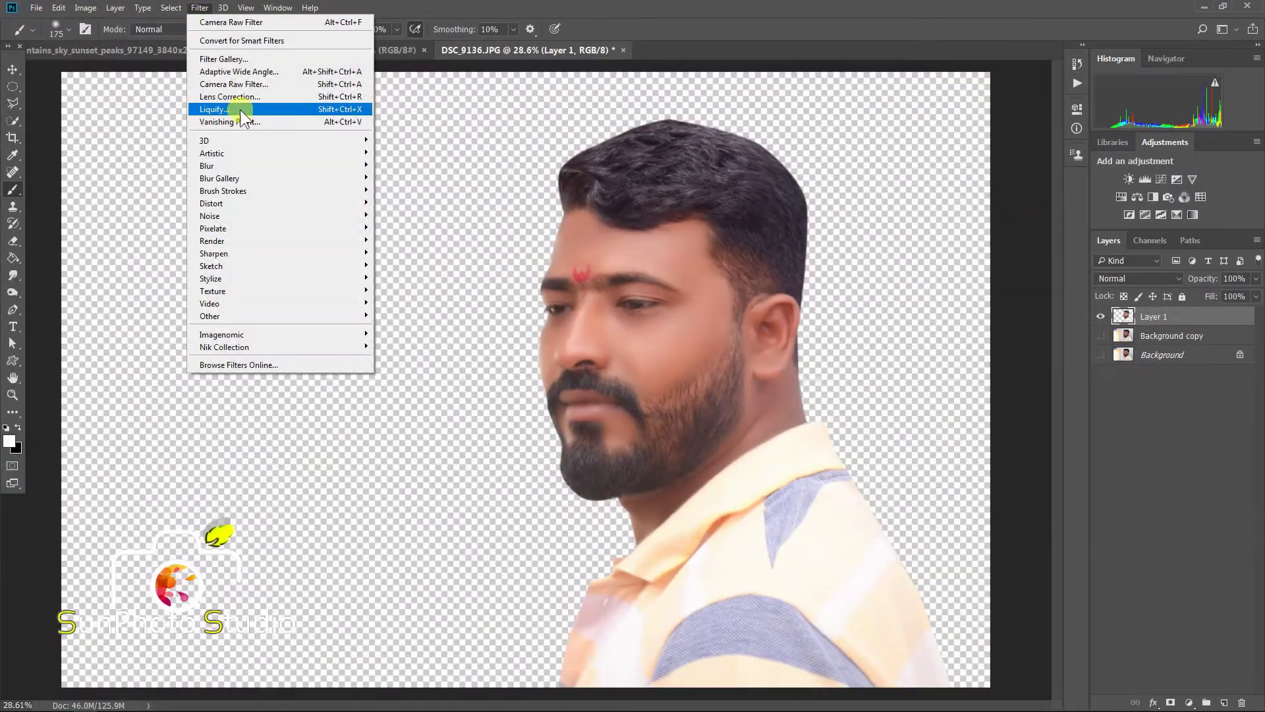
click(239, 85)
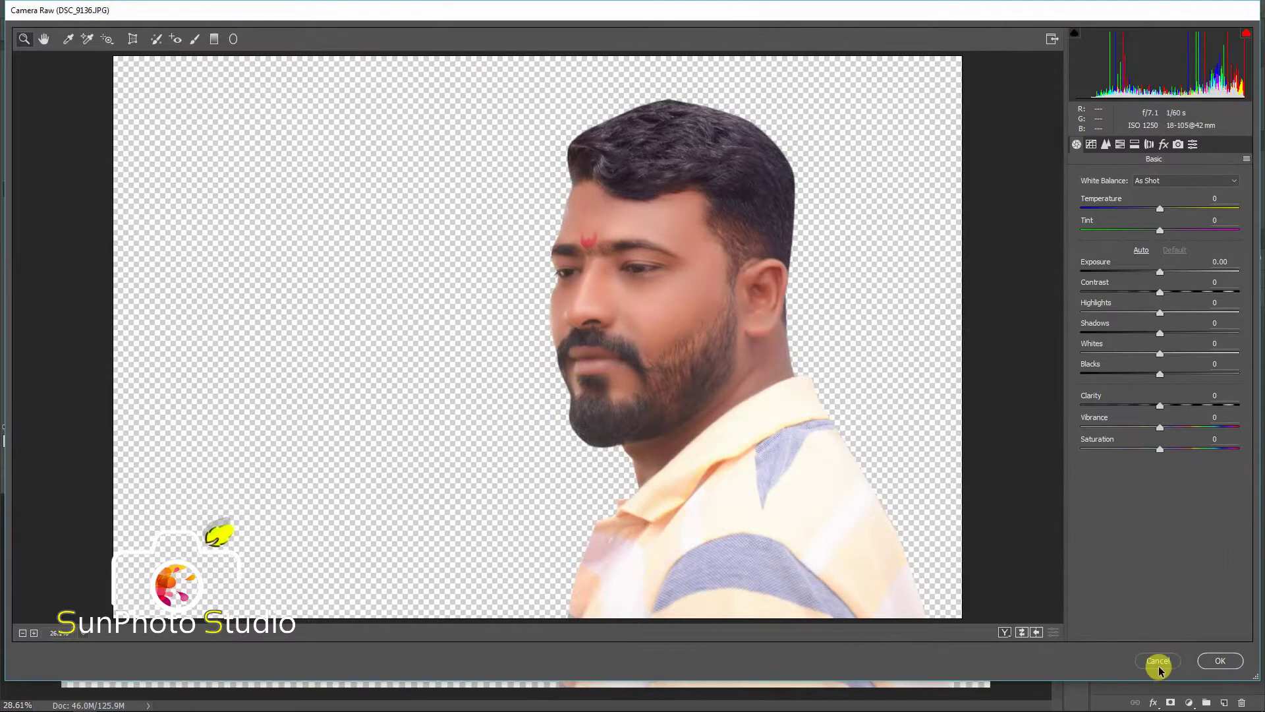
click(1158, 661)
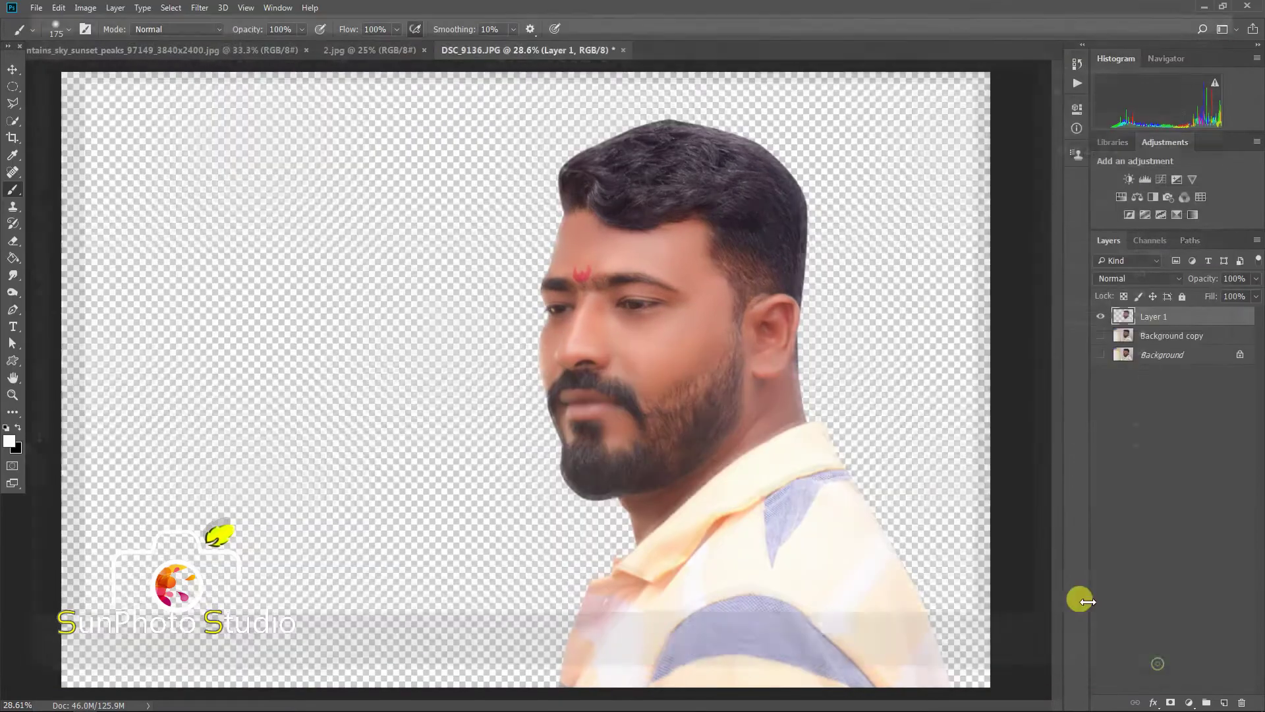
Brighten the cut-out with a Levels adjustment, setting the RGB input levels to 17, 1.29 and 220
click(86, 8)
mouse_move(99, 37)
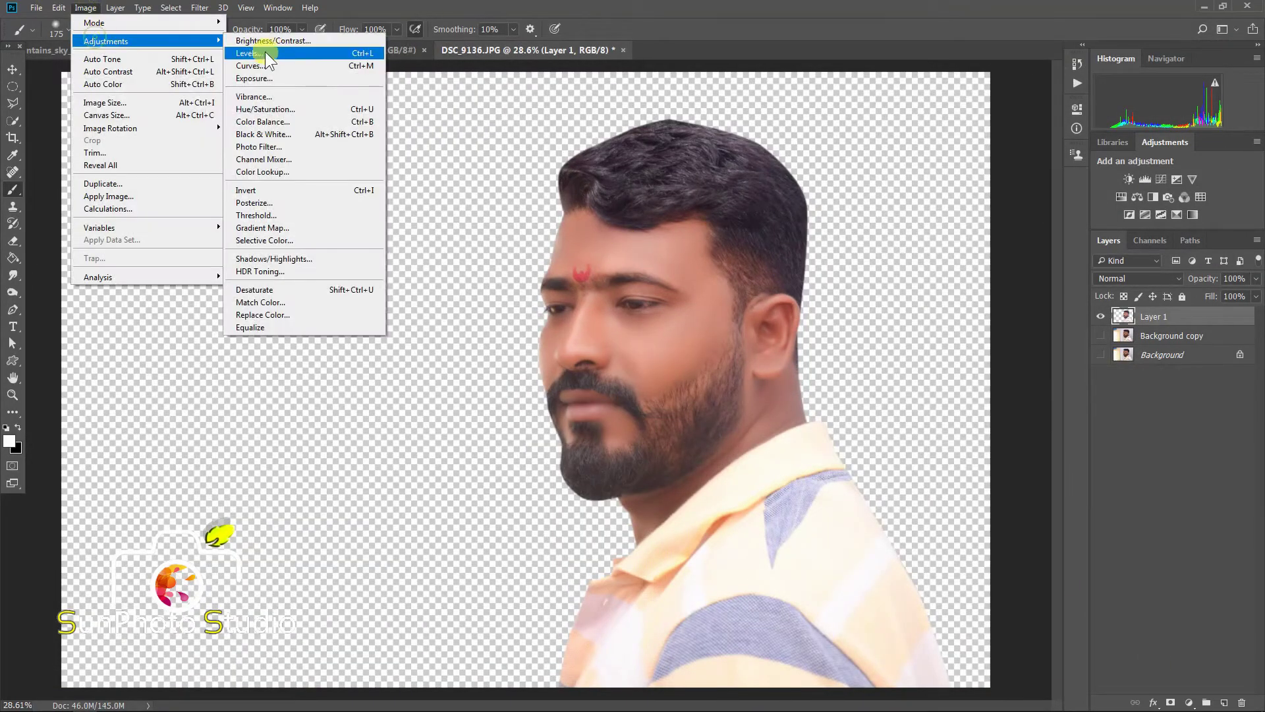
click(265, 51)
drag(857, 274, 852, 274)
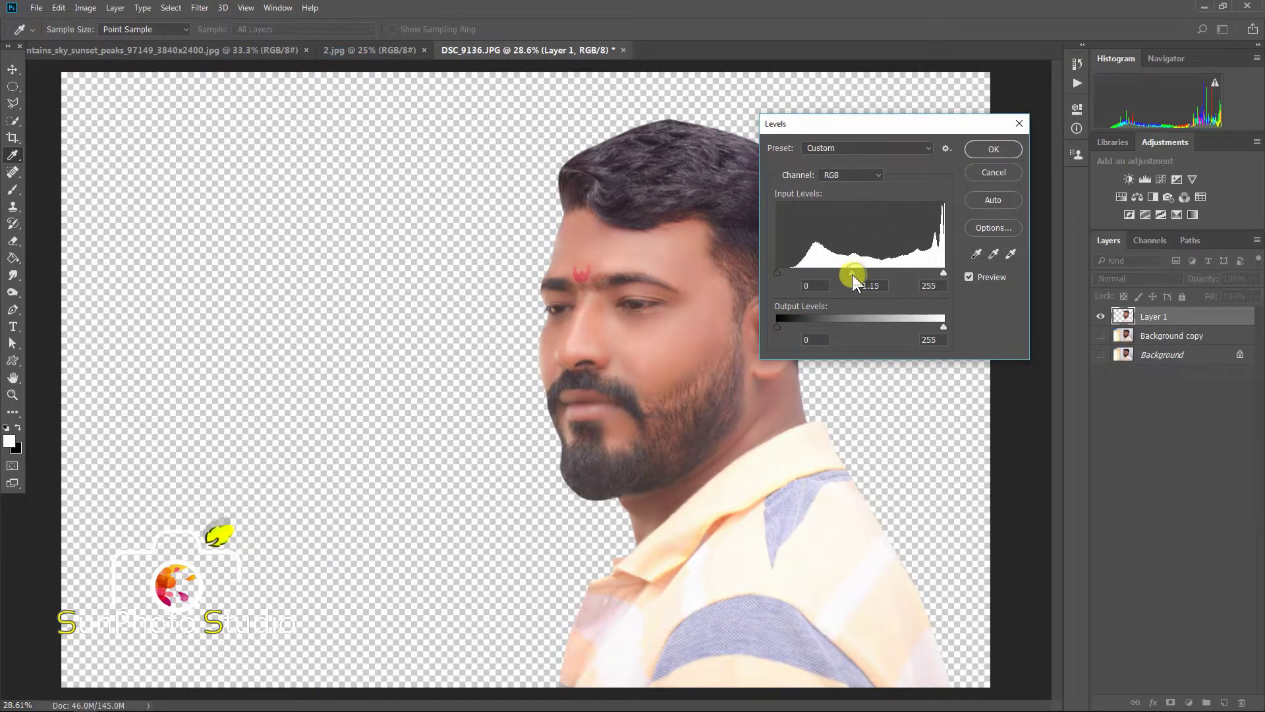
drag(942, 273, 928, 276)
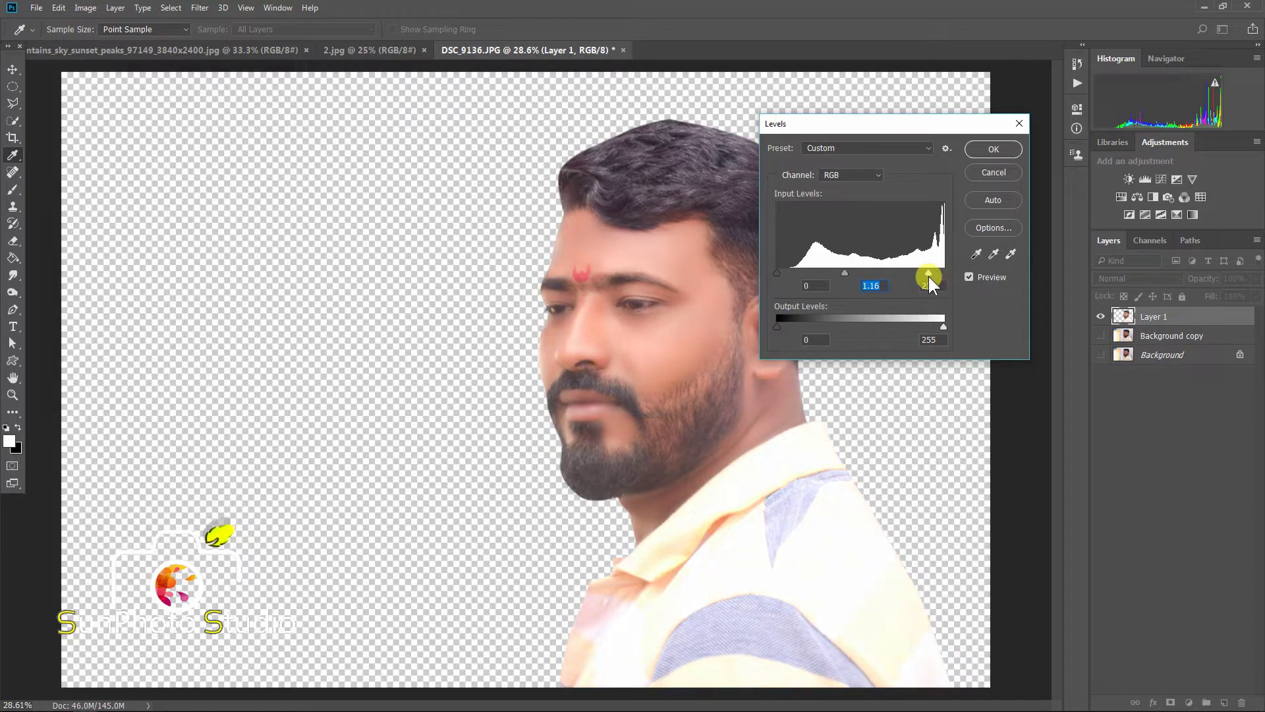
drag(781, 273, 841, 274)
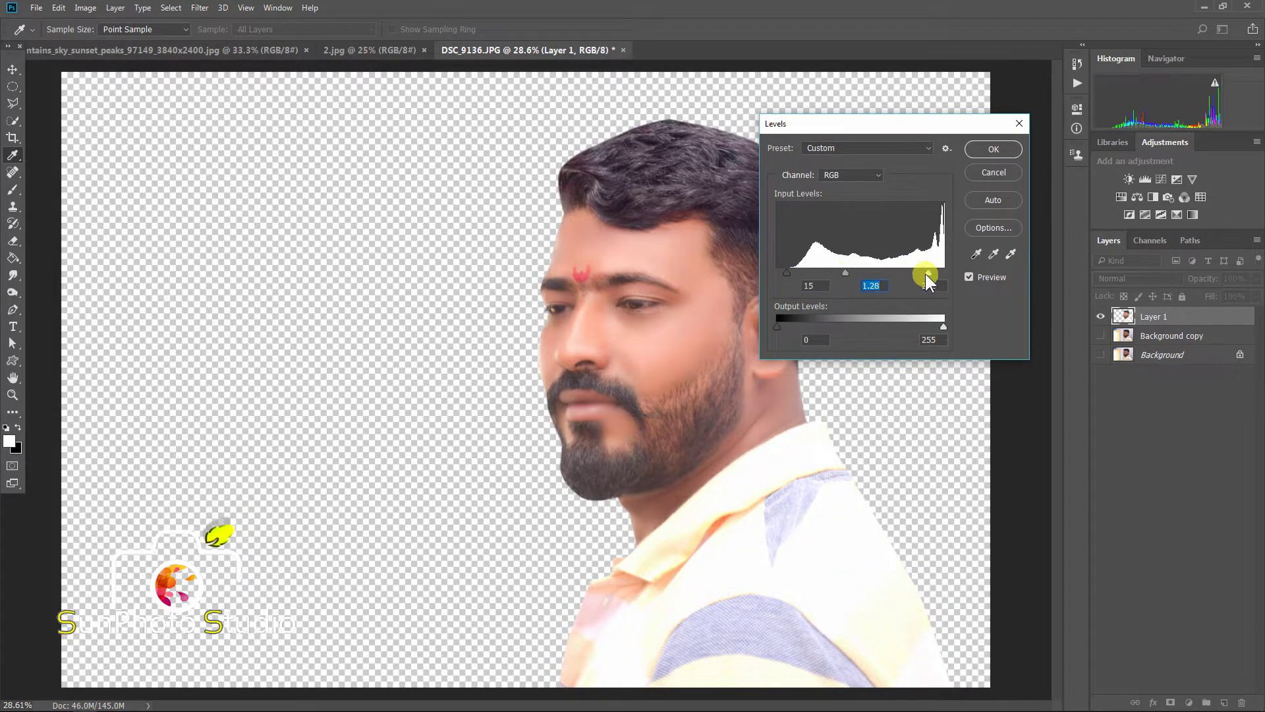
click(923, 274)
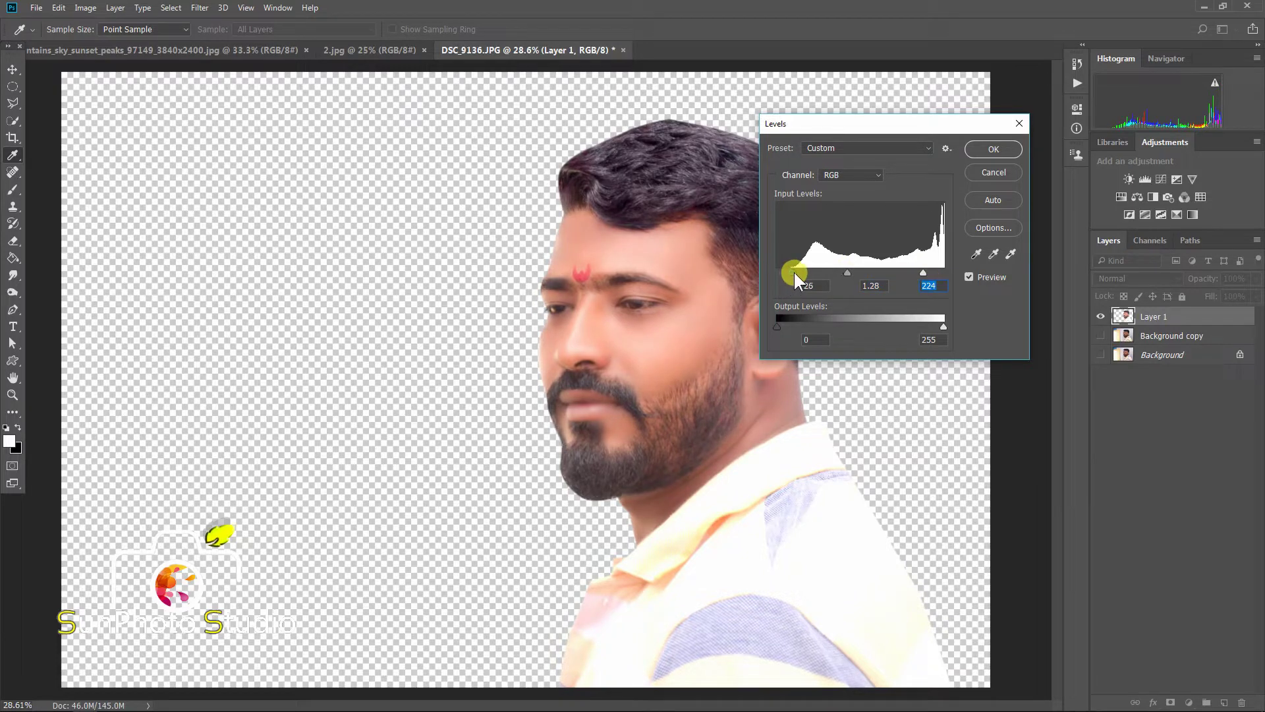
drag(793, 271, 788, 274)
click(841, 272)
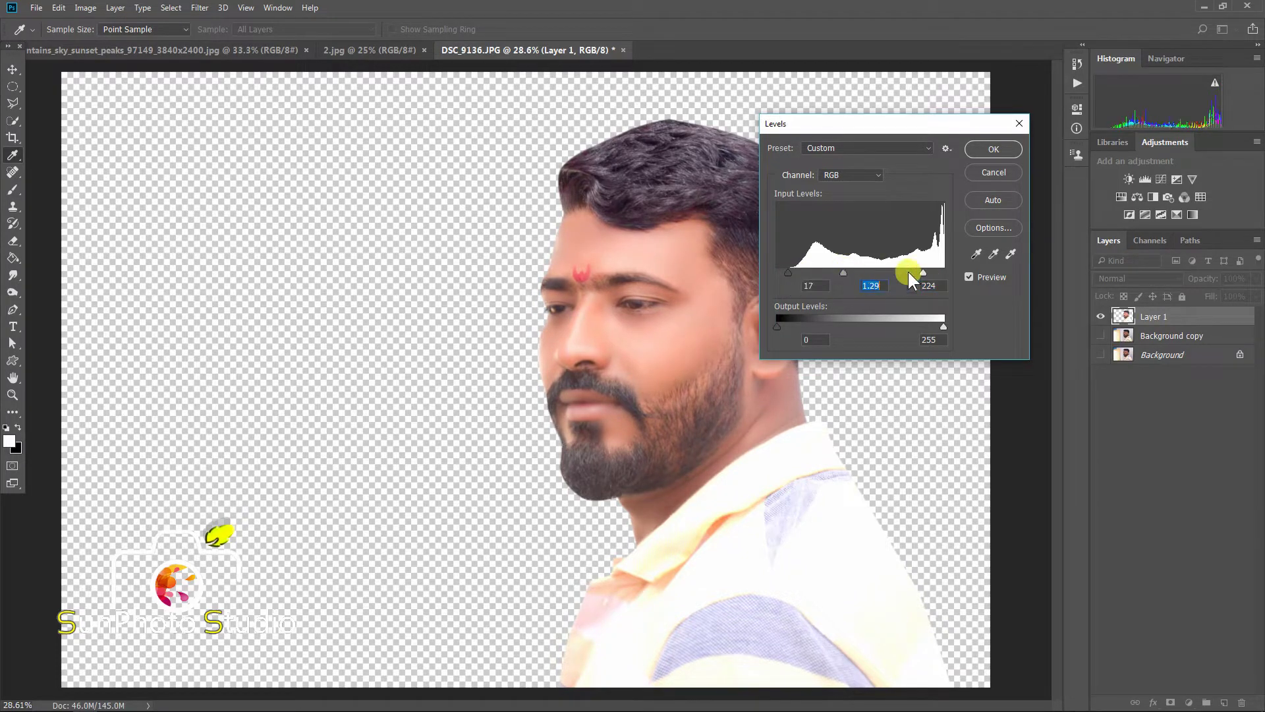
click(920, 274)
click(990, 155)
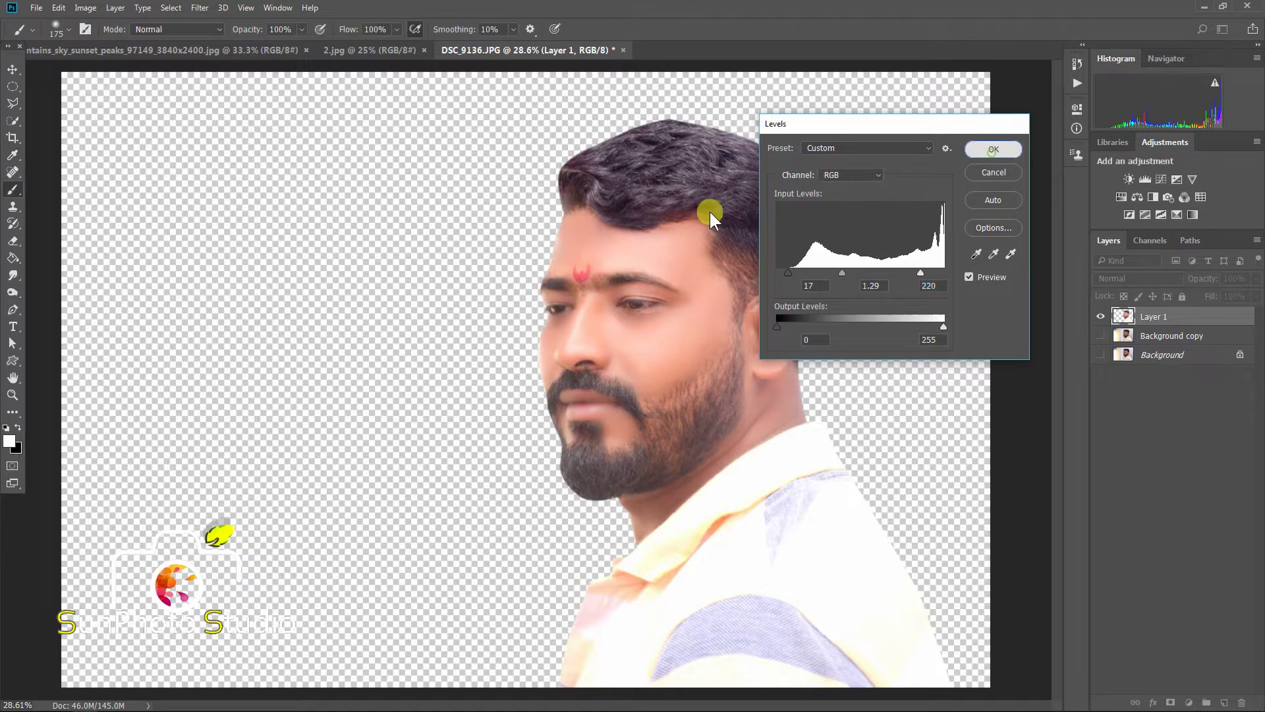
Deepen the cut-out's dark tones with Selective Color, setting Black to +13% for the Blacks
scroll(584, 279, down, 3)
click(86, 8)
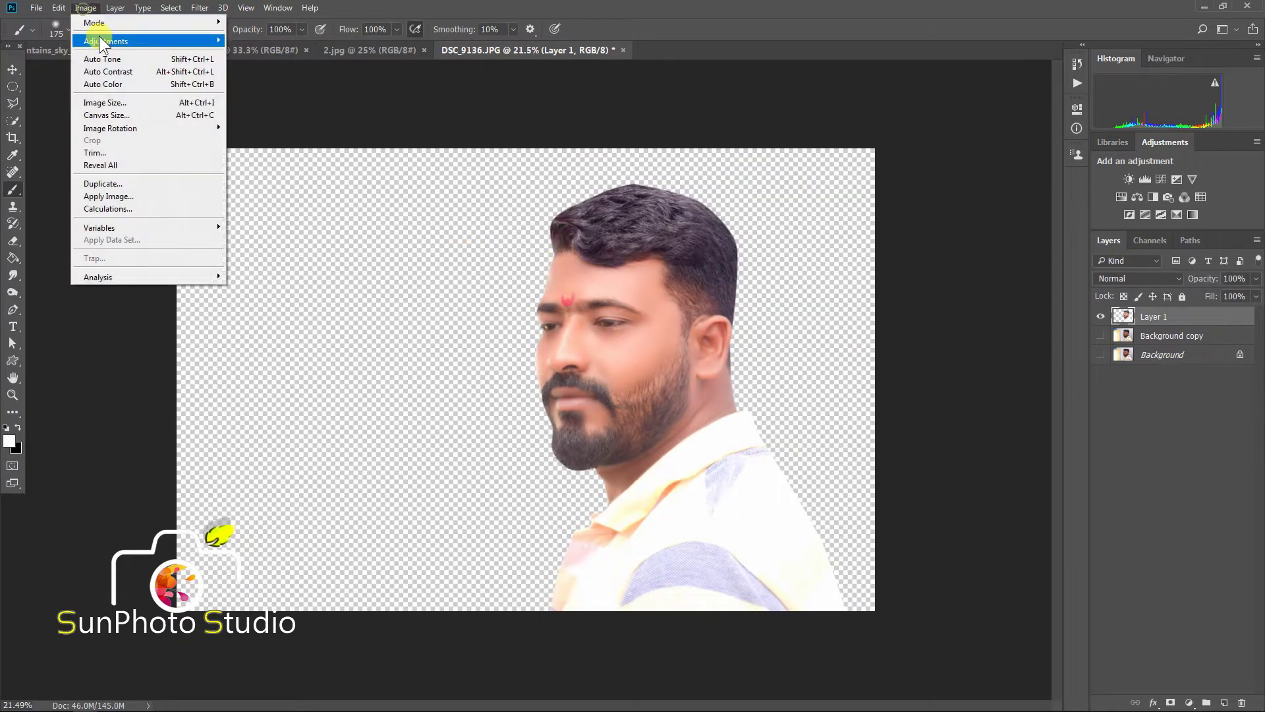
mouse_move(105, 40)
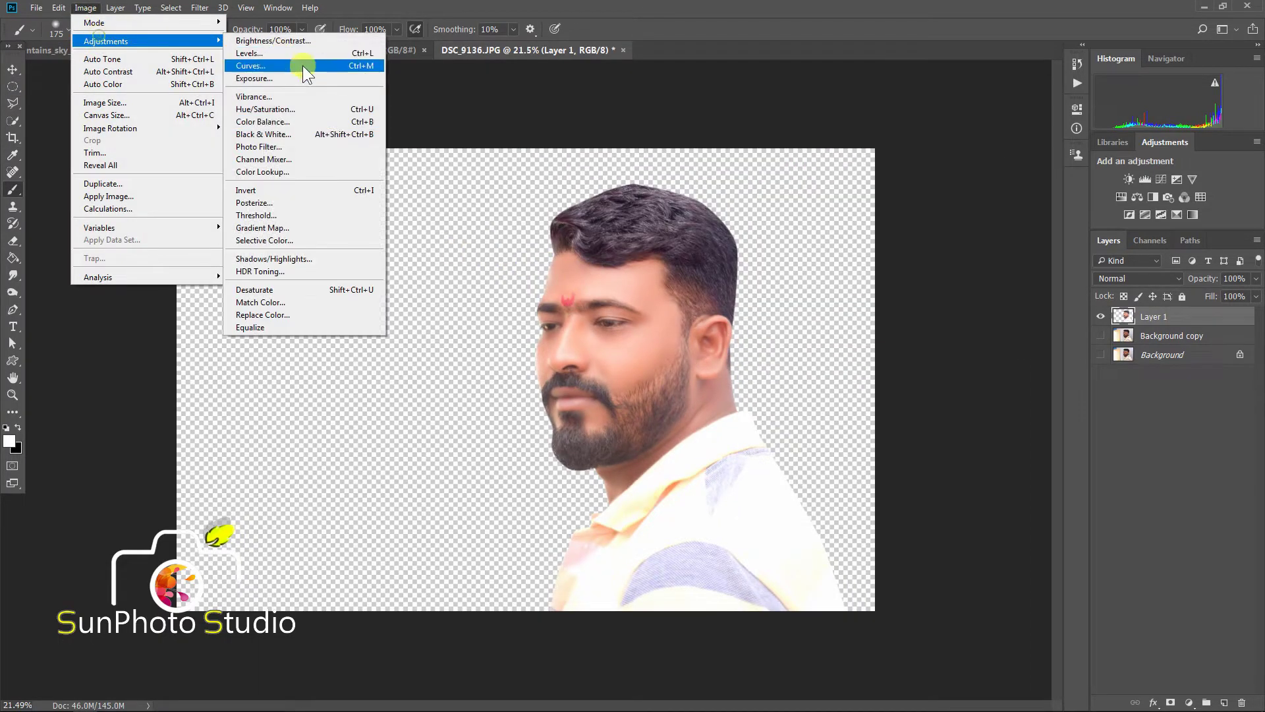
click(277, 240)
click(1000, 119)
click(978, 235)
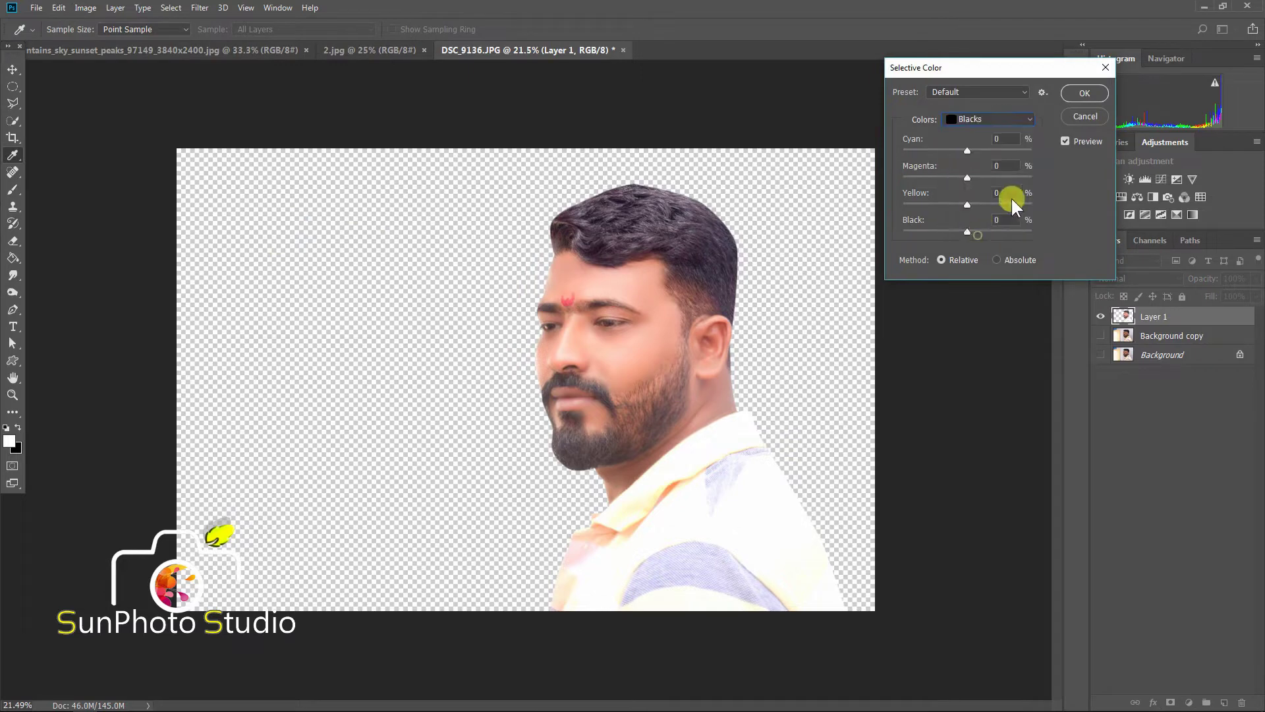
drag(967, 230, 974, 232)
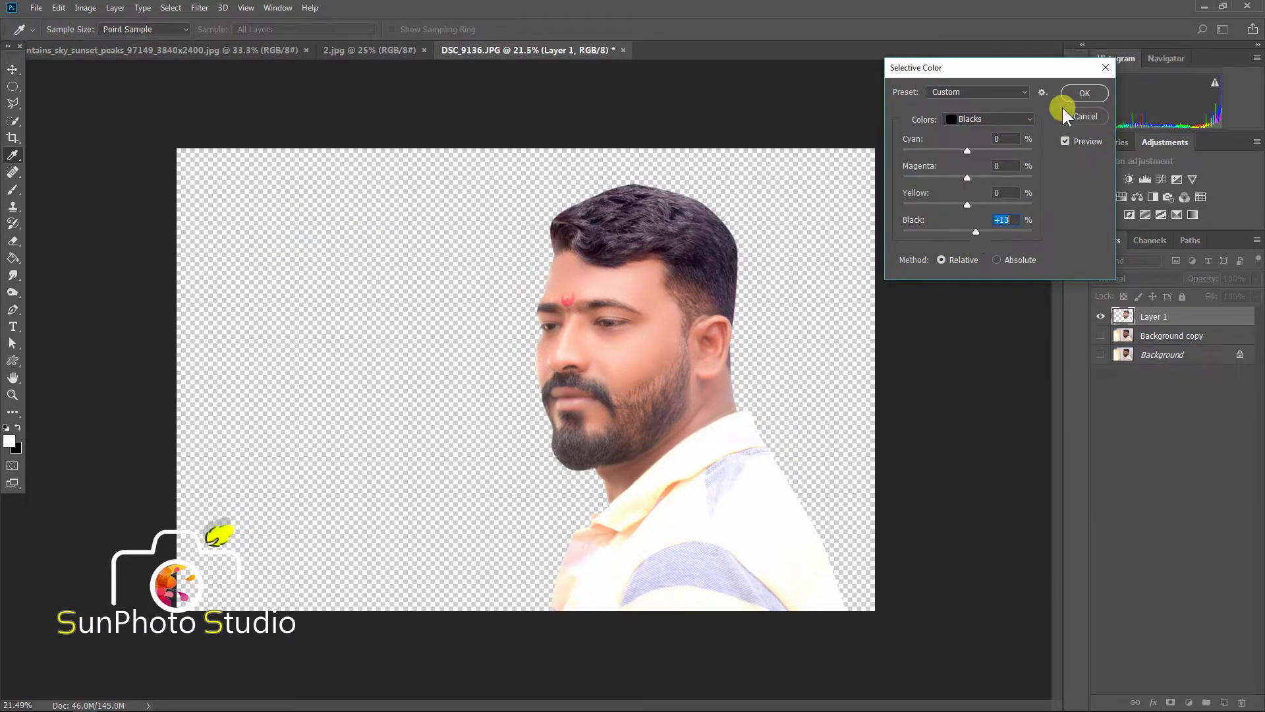
click(1077, 98)
Examine the man's face, hair and beard up close to judge the tonal adjustments
scroll(659, 285, up, 5)
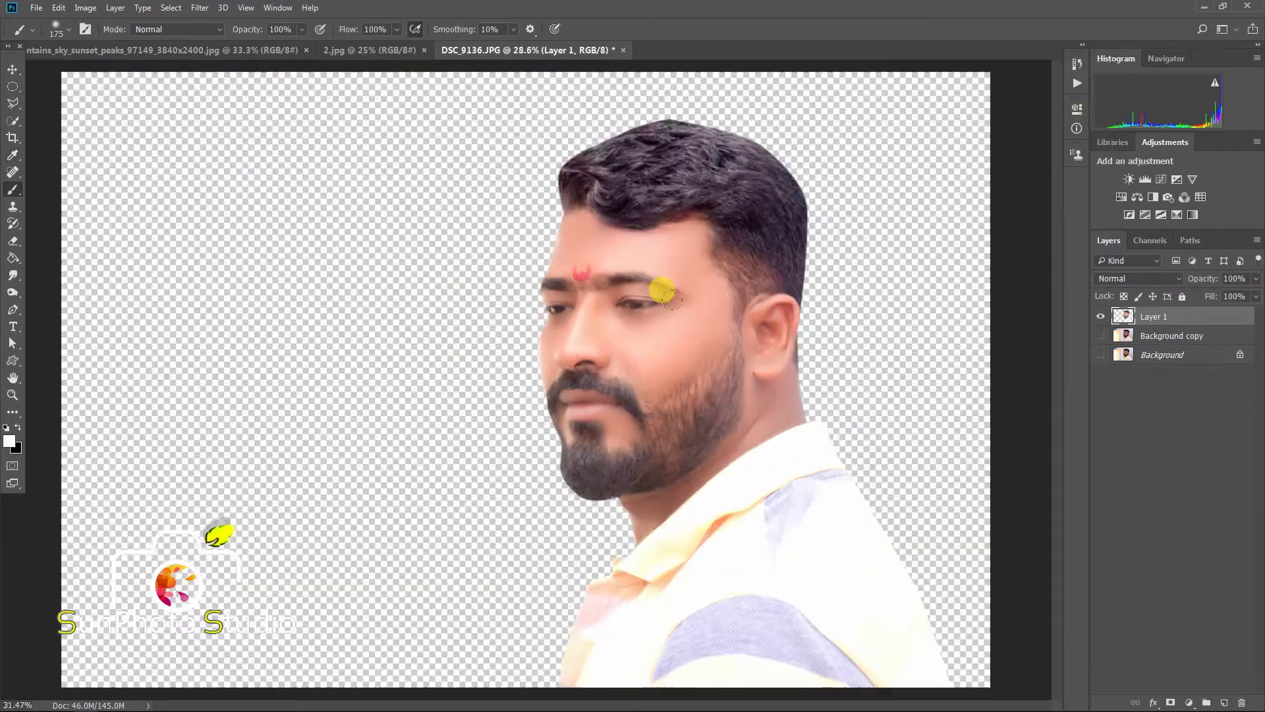
scroll(551, 301, down, 3)
scroll(523, 291, up, 3)
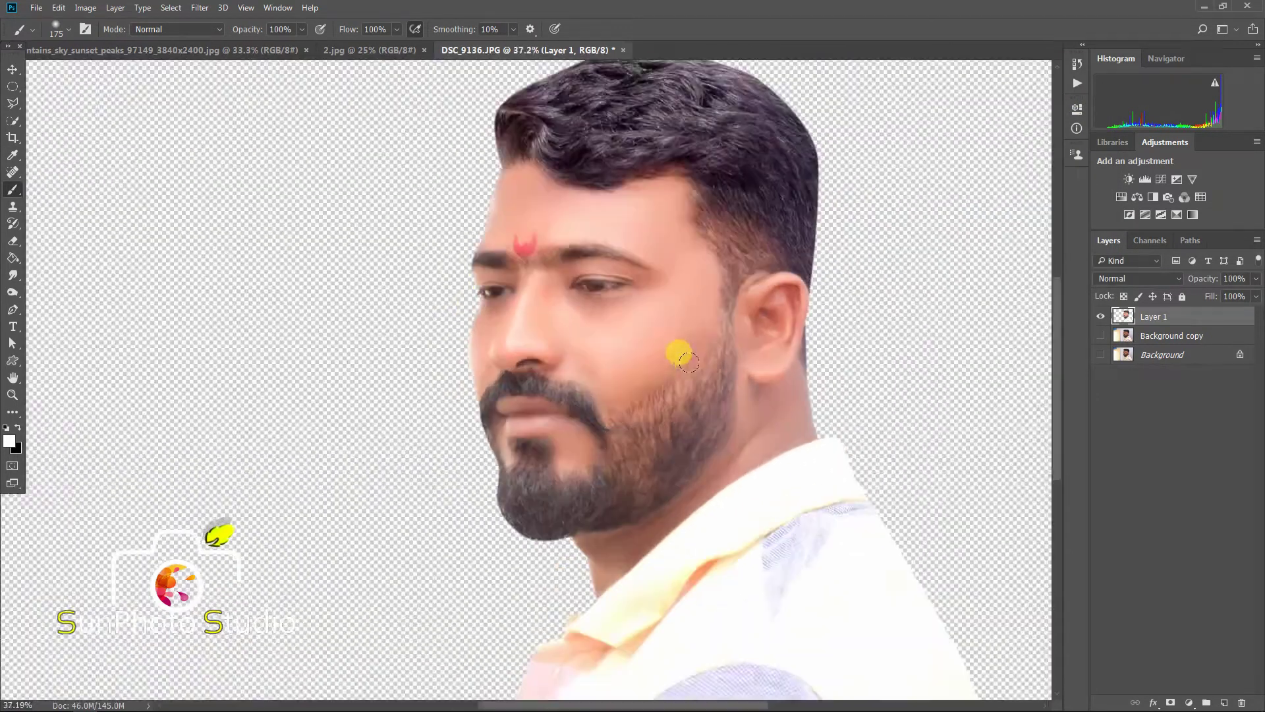
scroll(655, 319, down, 1)
scroll(593, 270, up, 3)
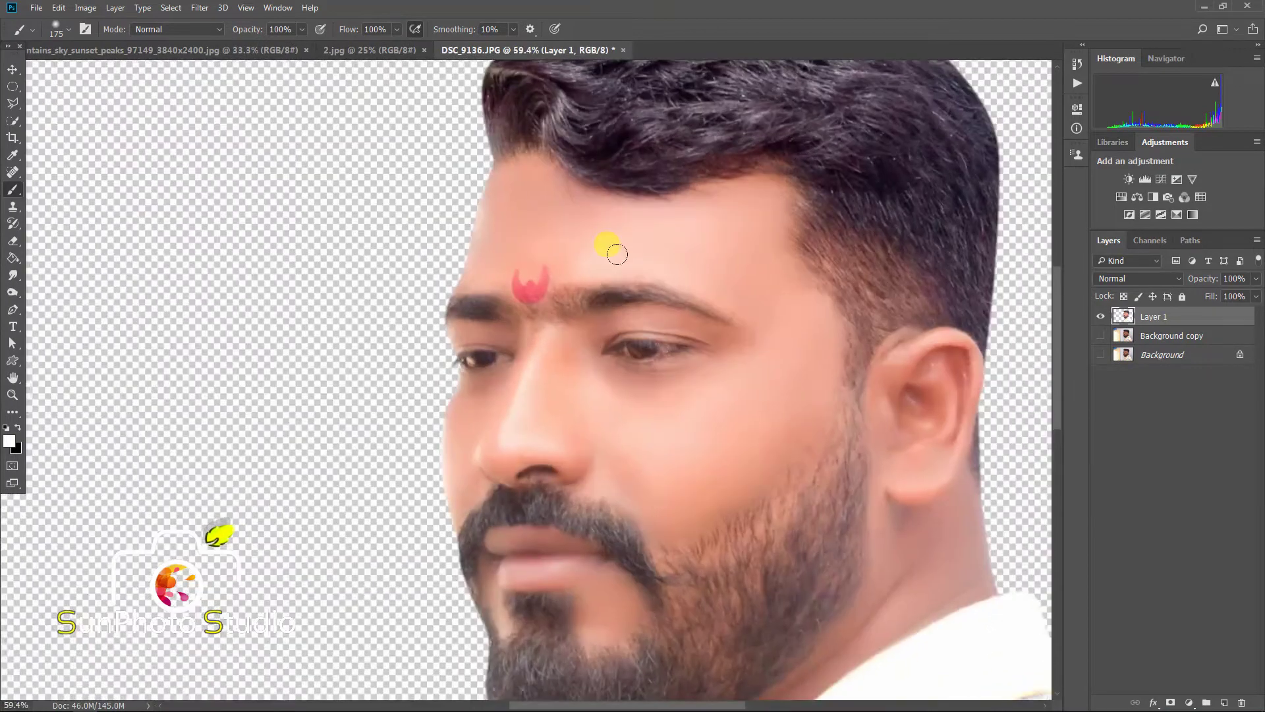
scroll(570, 231, down, 2)
scroll(584, 246, down, 1)
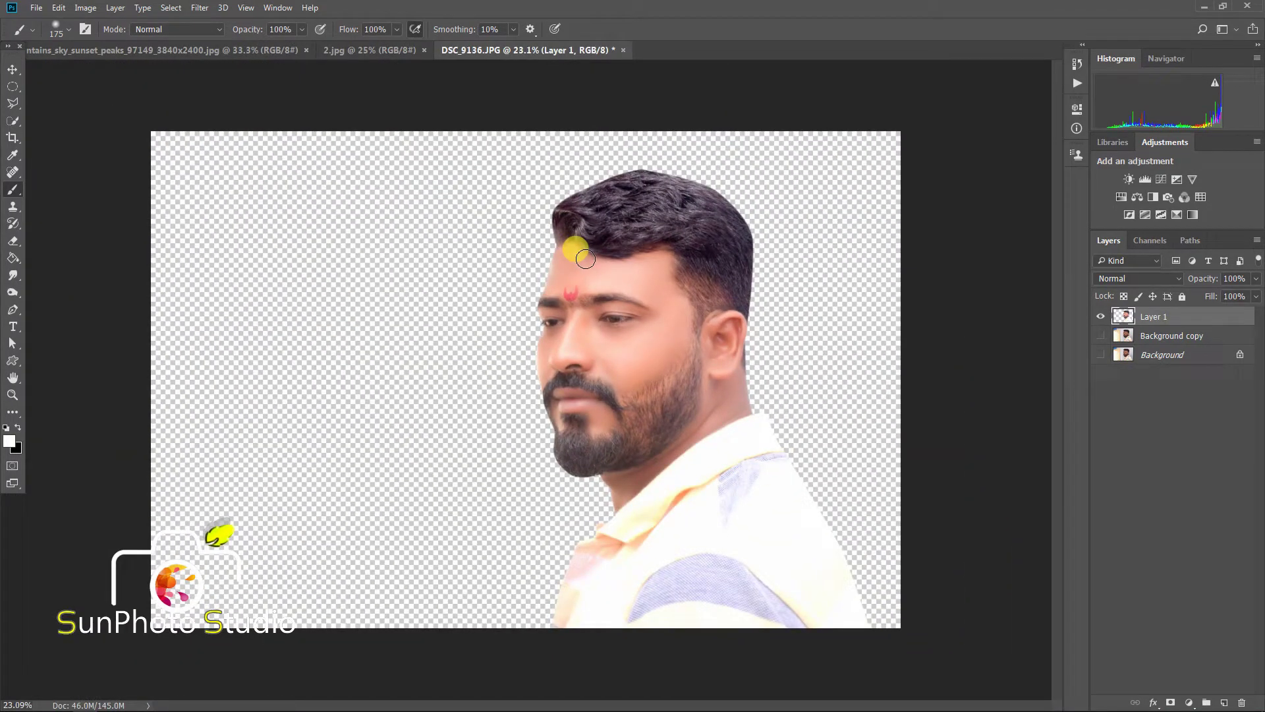
Apply a second Selective Color adjustment to the cut-out with Black at +15% for the Blacks, then return to the Brush tool
click(85, 7)
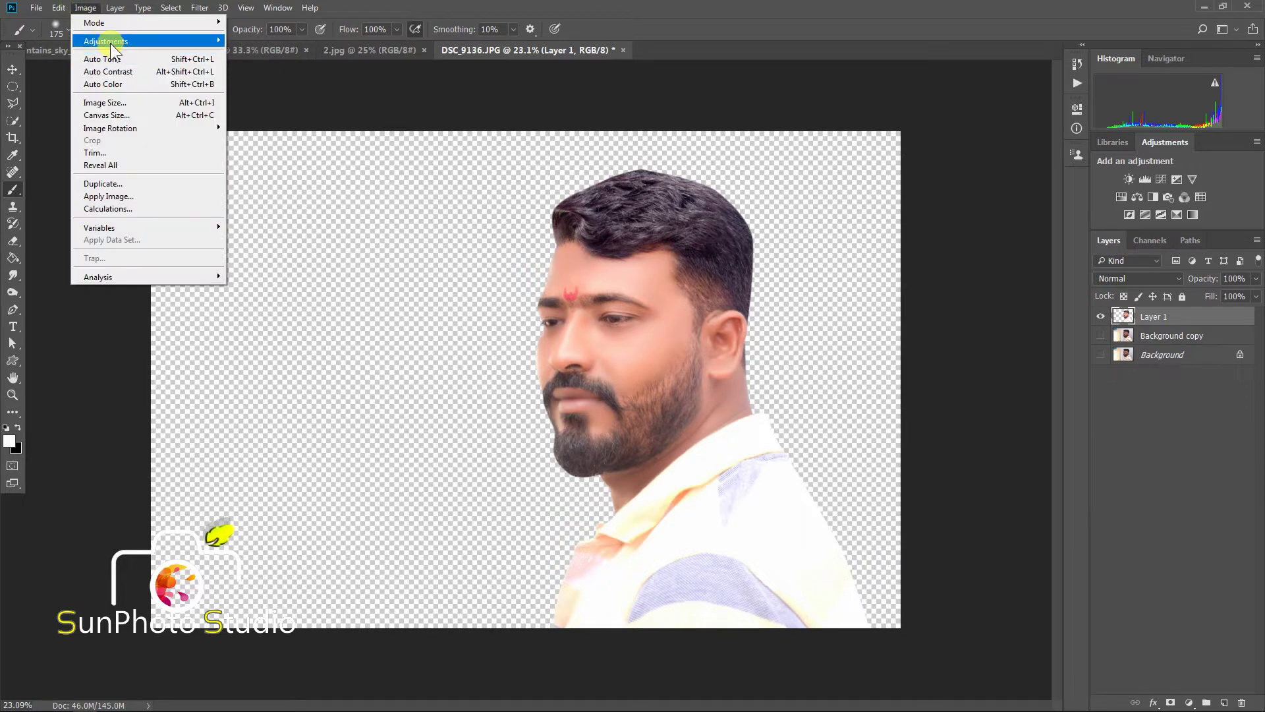
mouse_move(105, 41)
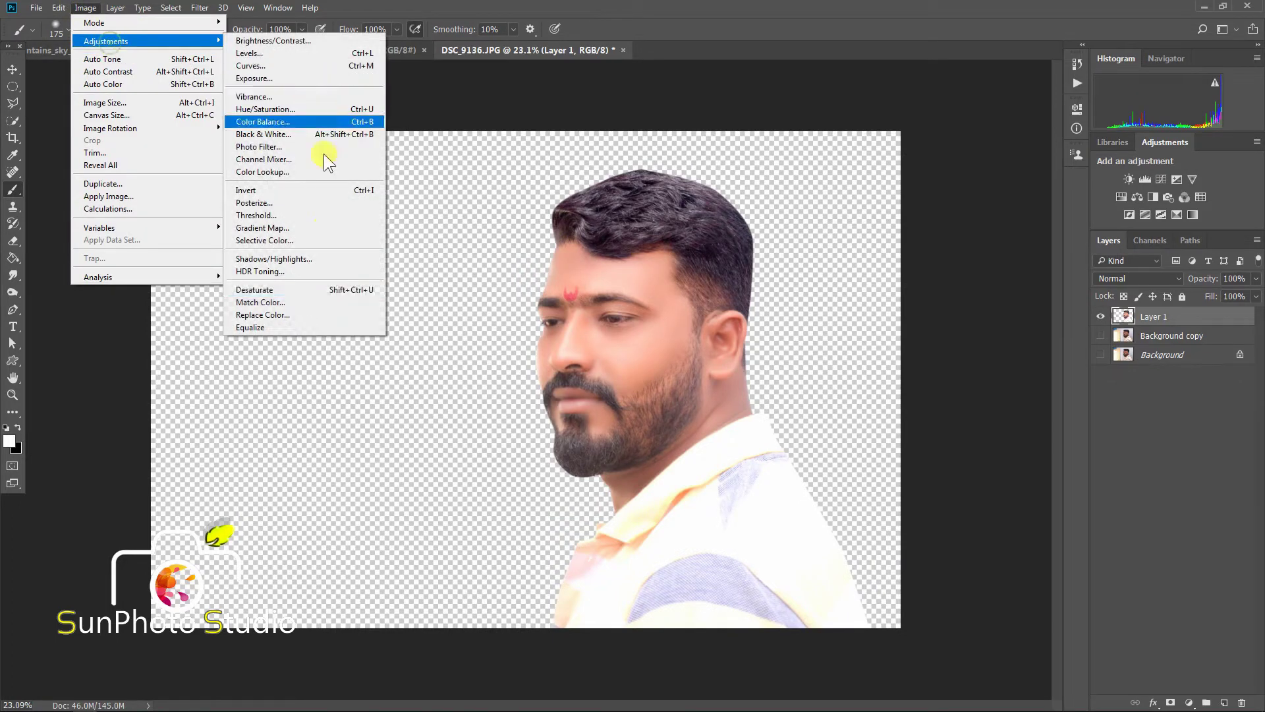
click(263, 239)
click(985, 119)
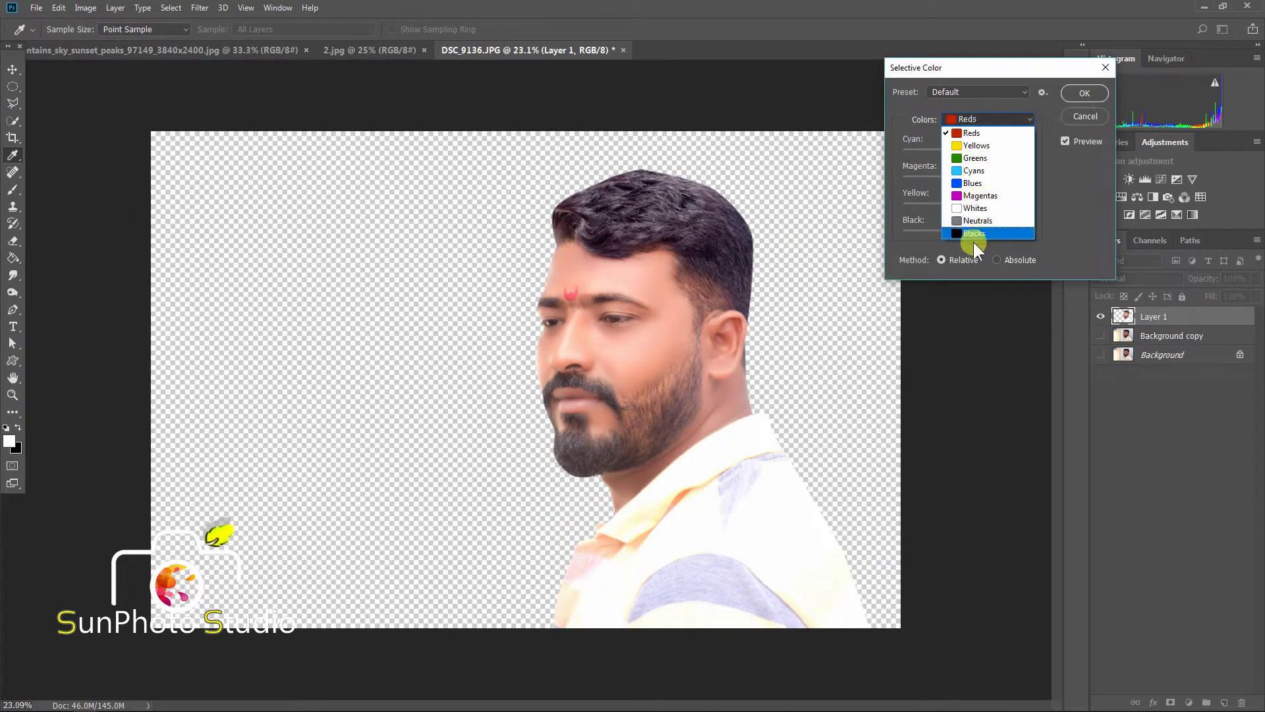
click(974, 243)
drag(968, 231, 977, 232)
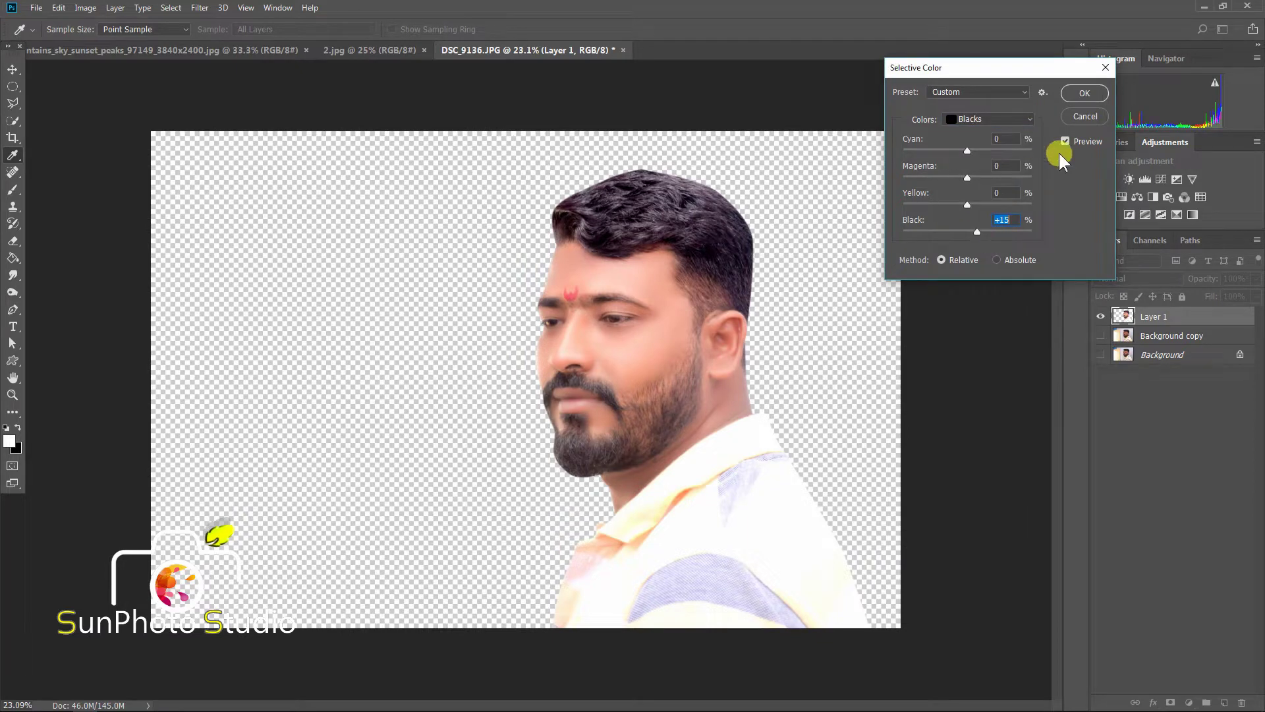
click(1084, 93)
key(b)
Duplicate the cut-out layer Layer 1 as a separate copy above it
scroll(630, 419, up, 2)
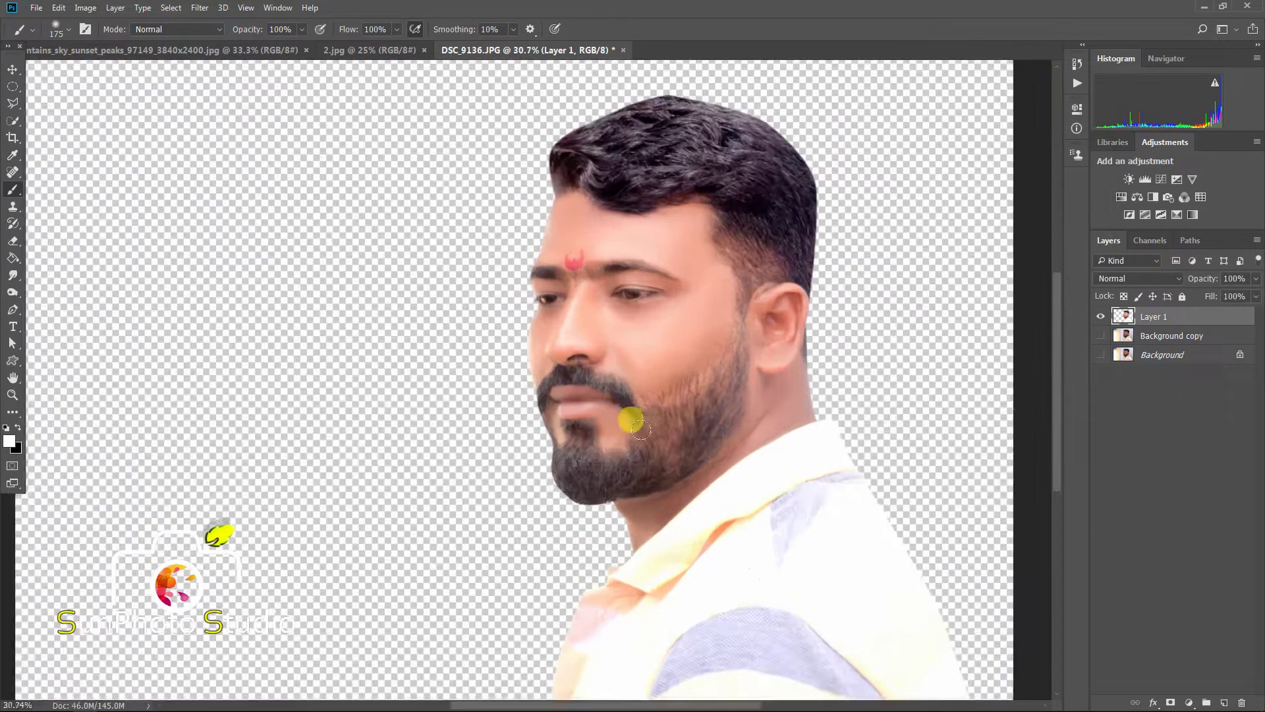
drag(1219, 320, 1224, 703)
scroll(615, 316, up, 2)
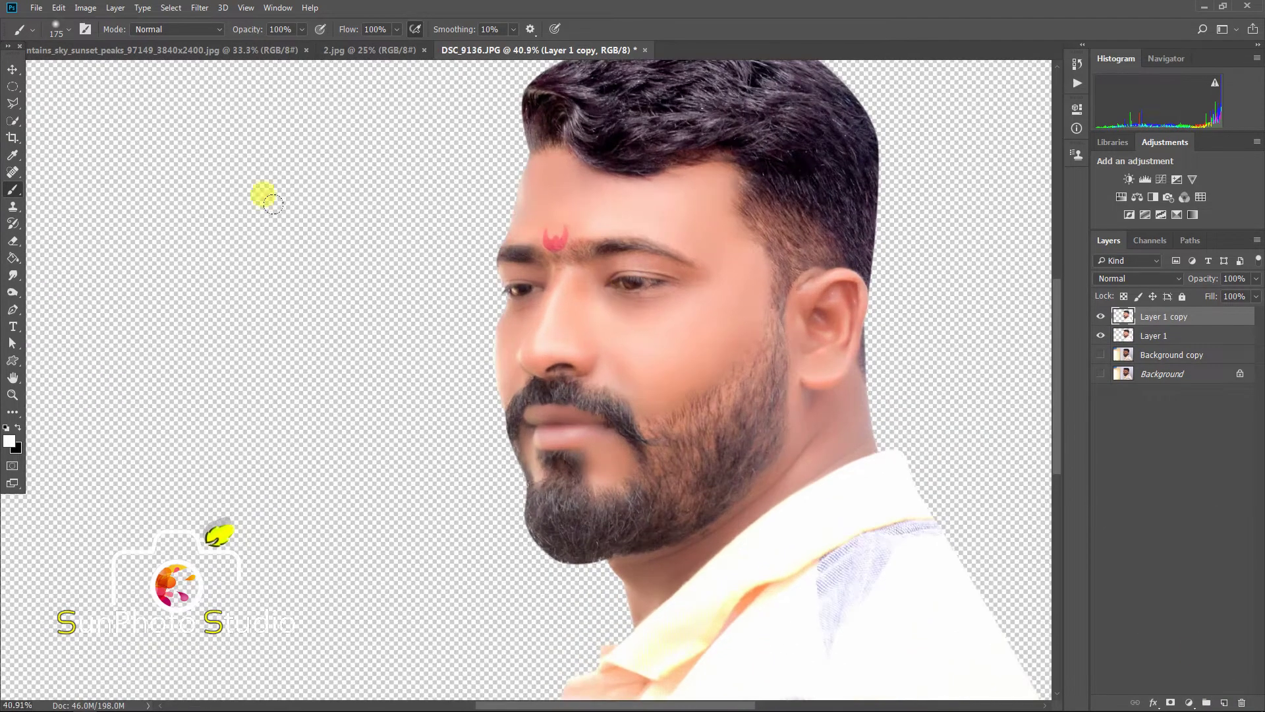
Set the foreground colour to pure black (#000000)
click(9, 441)
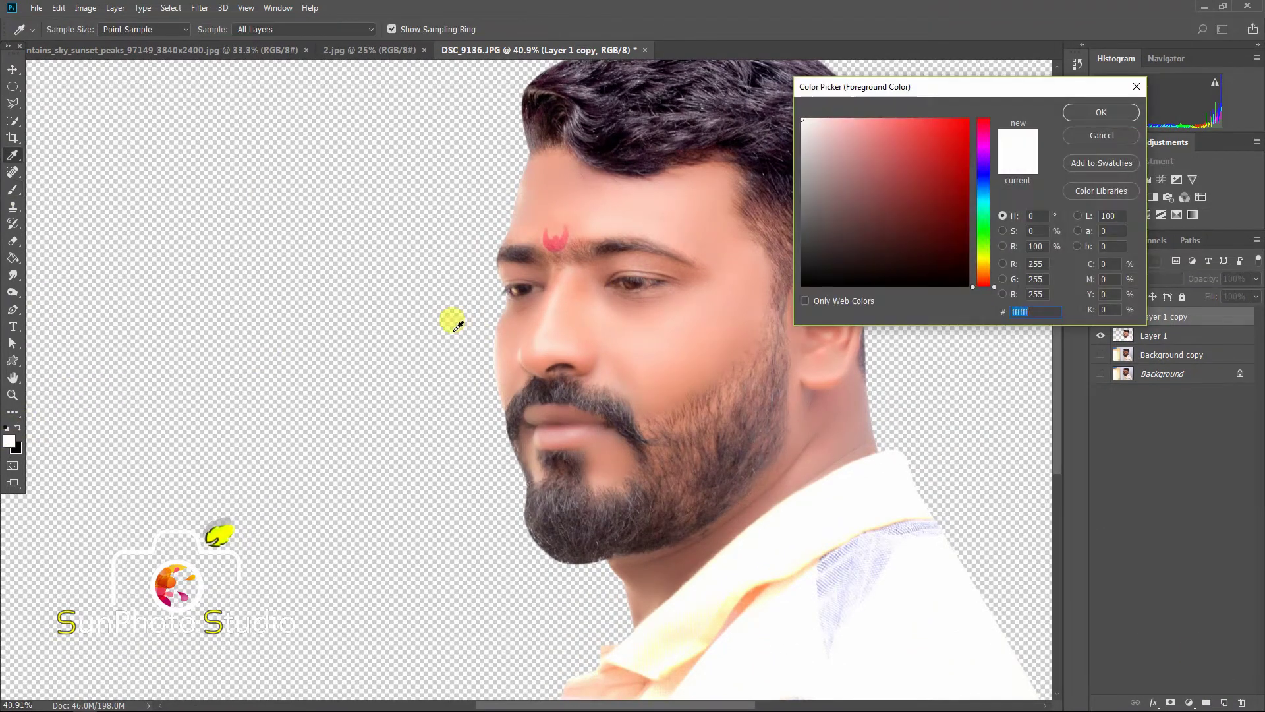
click(1103, 135)
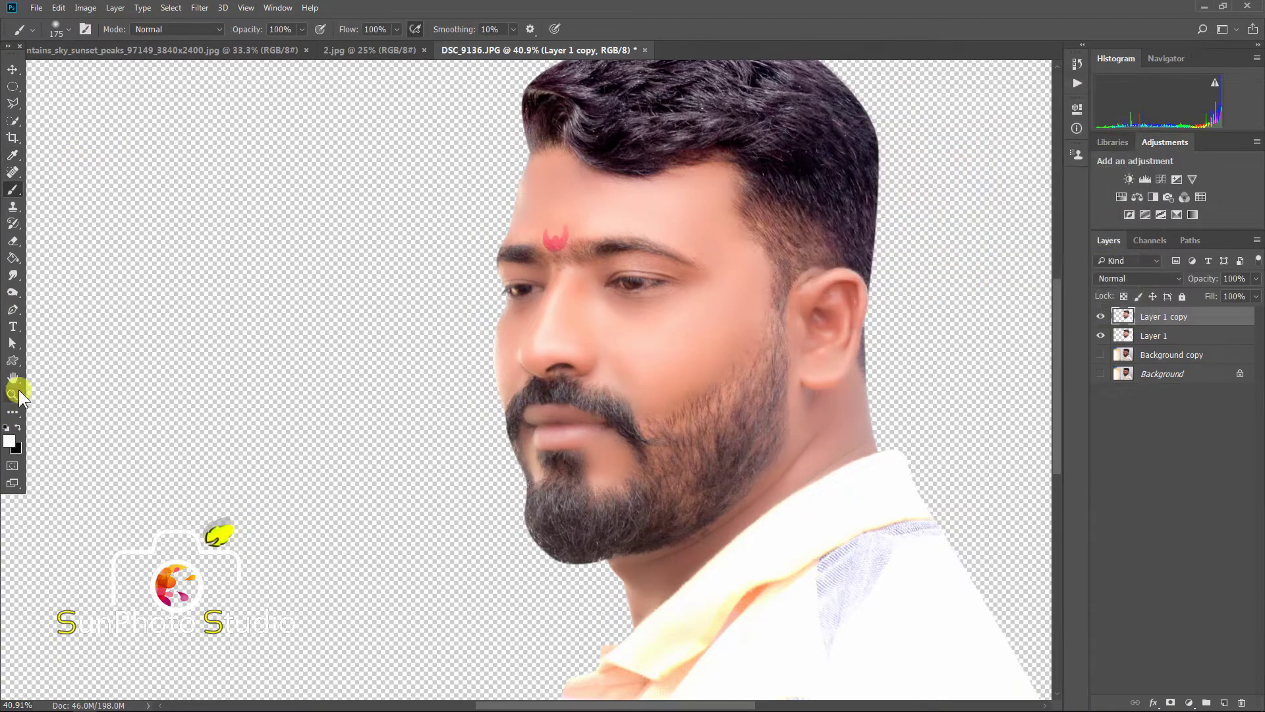
click(5, 445)
click(603, 137)
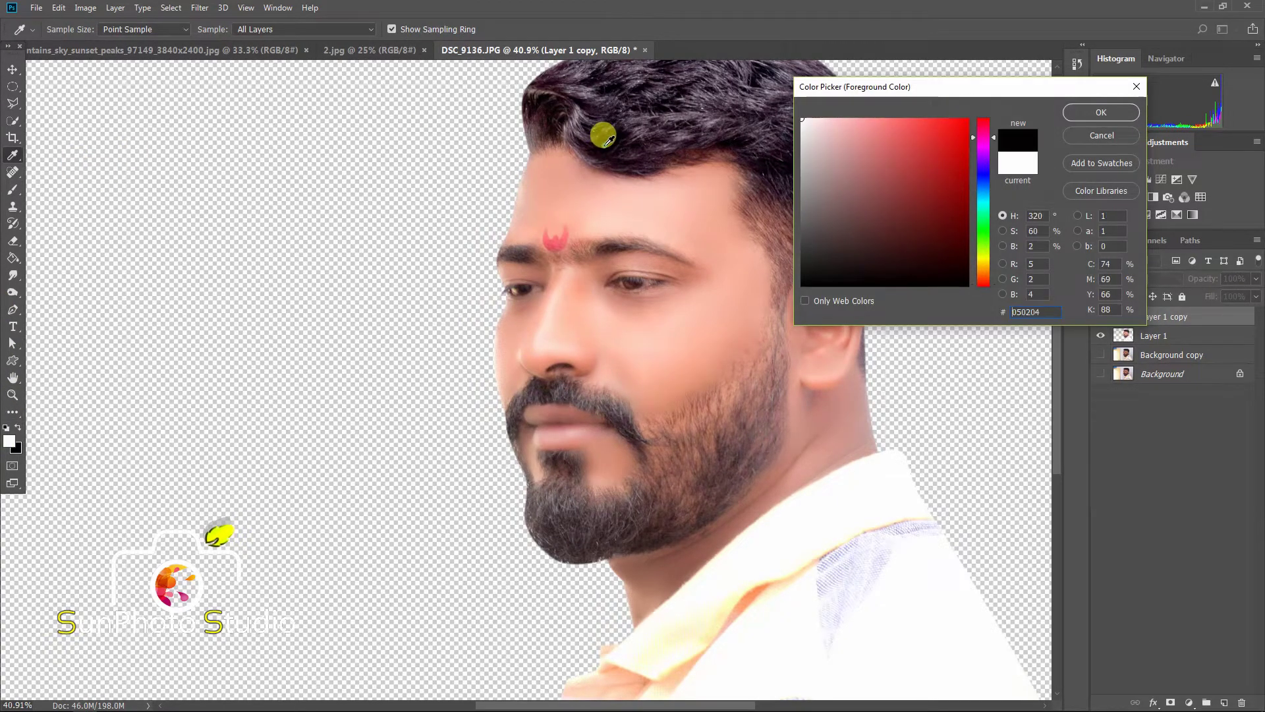
drag(850, 285, 729, 302)
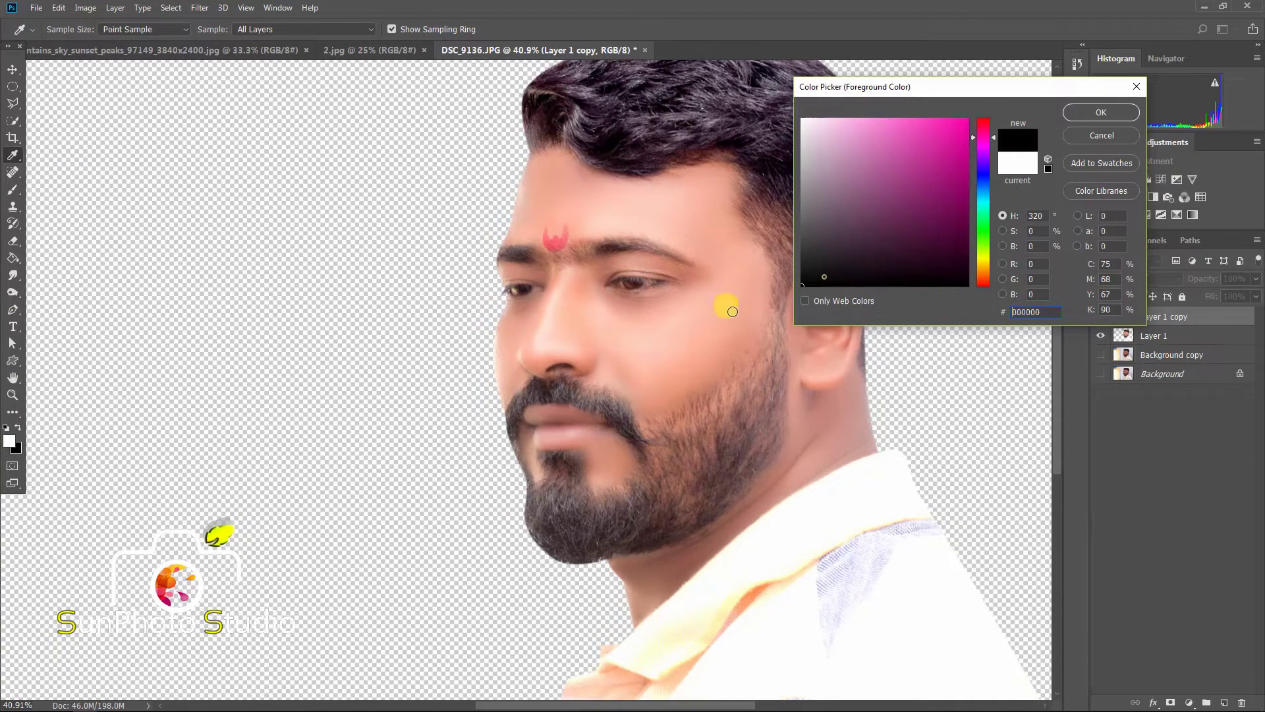
click(1100, 112)
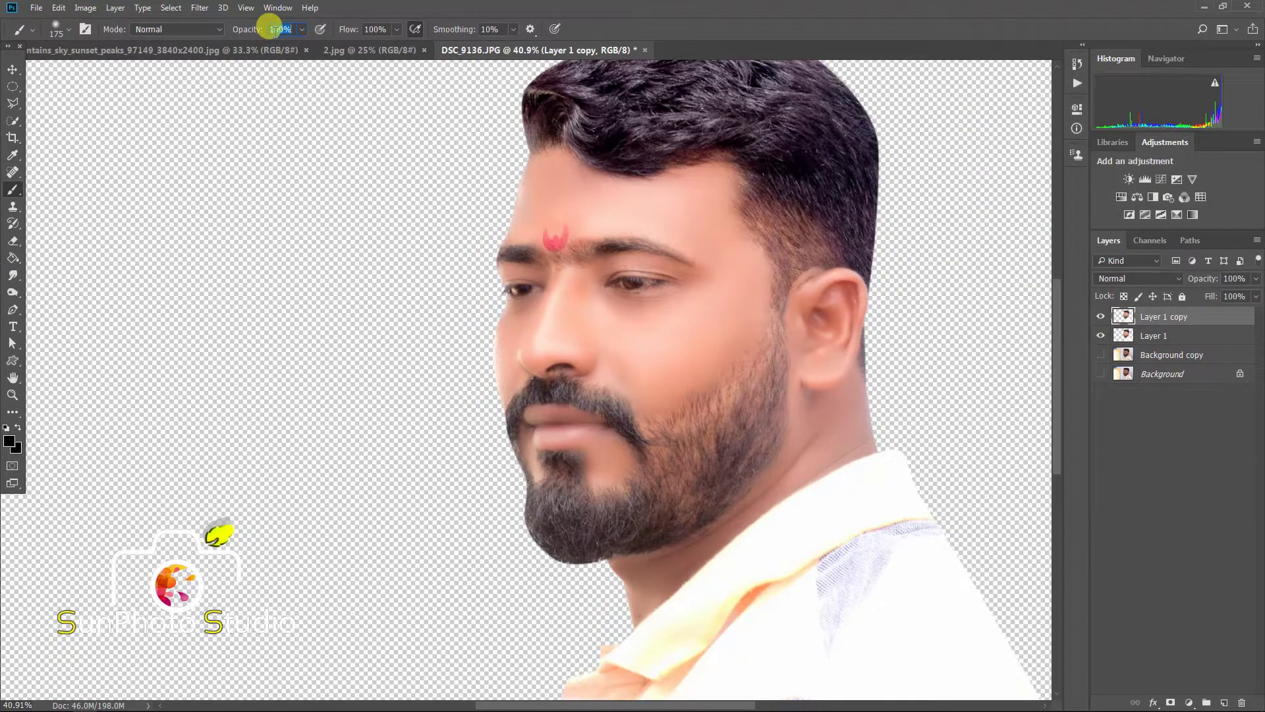
Darken the beard across the cheek, jaw and chin with a soft black brush, size 150 at 5% opacity
scroll(591, 453, up, 3)
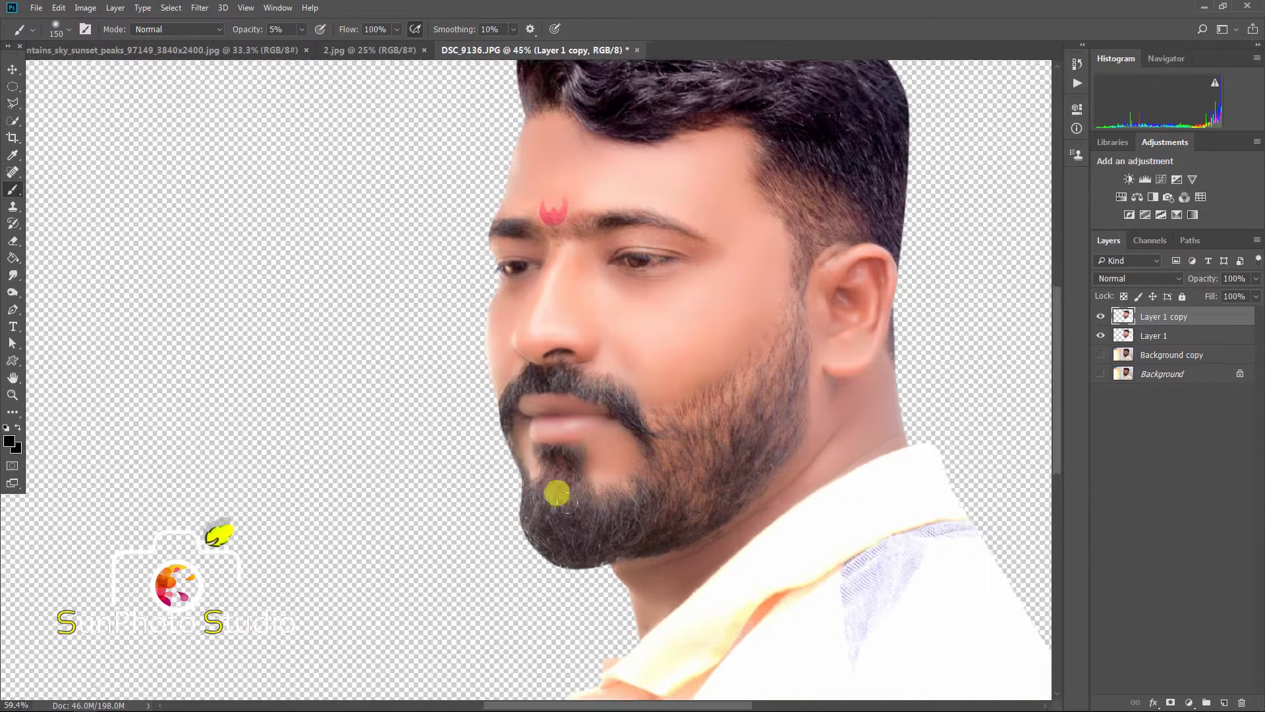
key(bracketleft)
key(bracketleft)
key(bracketright)
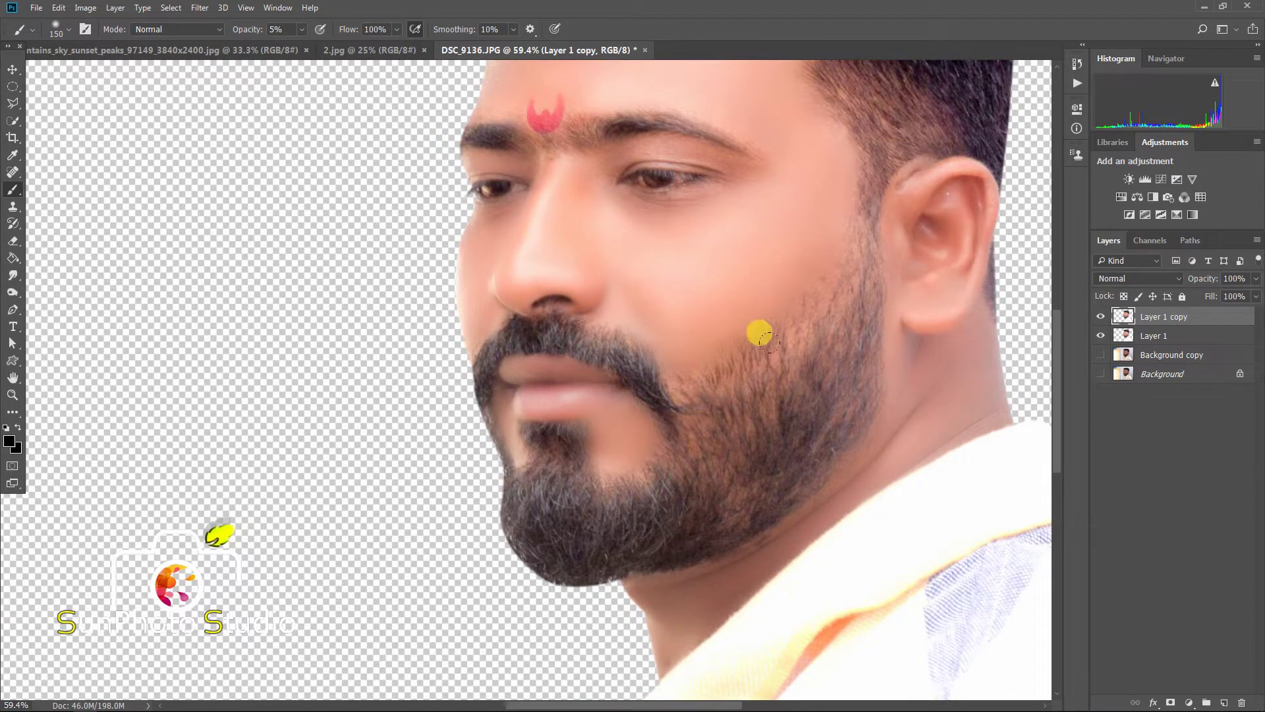
mouse_move(781, 454)
mouse_down()
mouse_move(664, 494)
mouse_move(699, 473)
mouse_move(626, 533)
mouse_move(767, 457)
mouse_move(671, 530)
mouse_move(688, 491)
mouse_move(661, 493)
mouse_move(830, 421)
mouse_move(769, 433)
mouse_move(718, 364)
mouse_move(697, 405)
mouse_move(806, 309)
mouse_move(835, 263)
mouse_move(752, 391)
mouse_move(829, 282)
mouse_up()
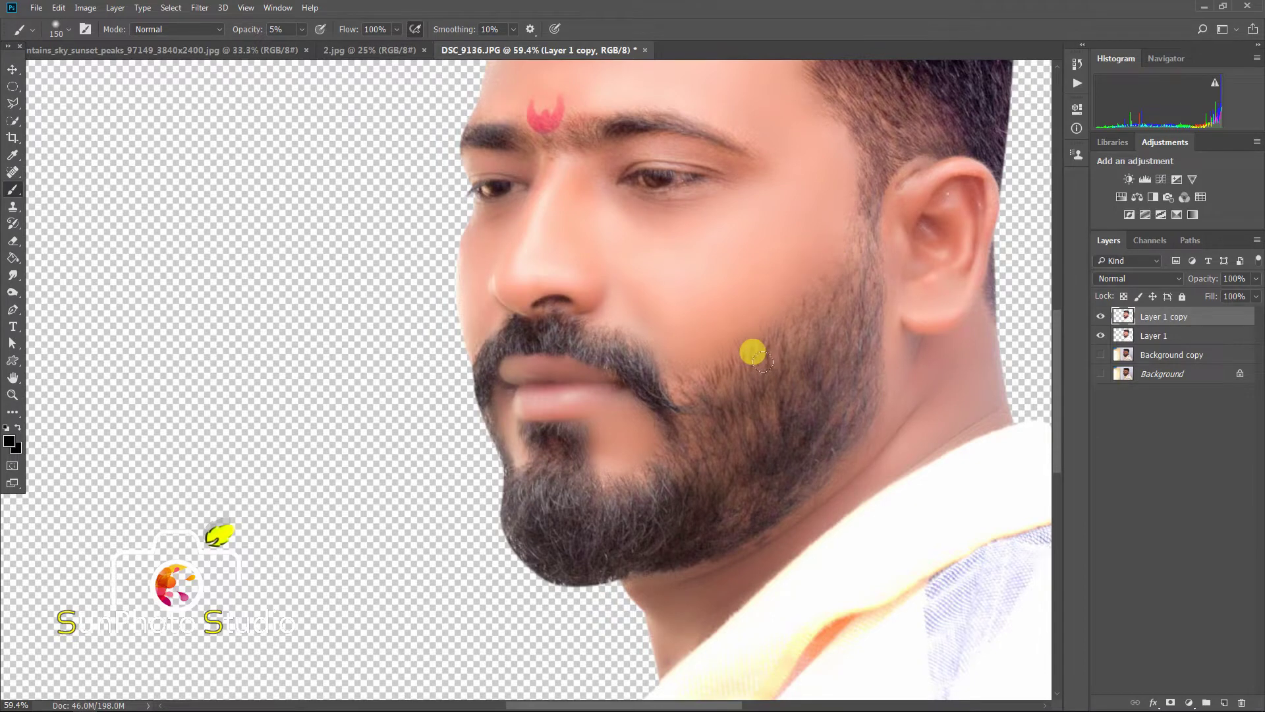
mouse_move(763, 361)
mouse_down()
mouse_move(745, 401)
mouse_move(726, 404)
mouse_move(843, 236)
mouse_up()
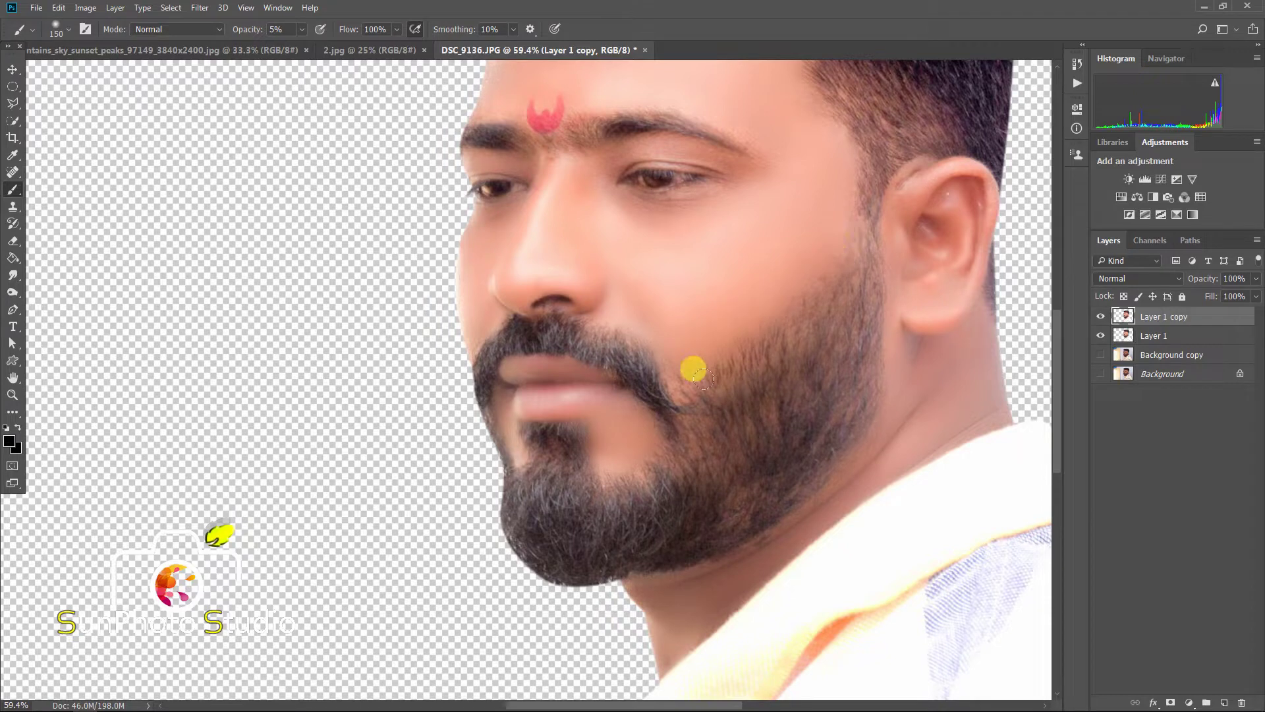
mouse_move(654, 390)
mouse_down()
mouse_move(657, 473)
mouse_move(589, 484)
mouse_move(536, 465)
mouse_up()
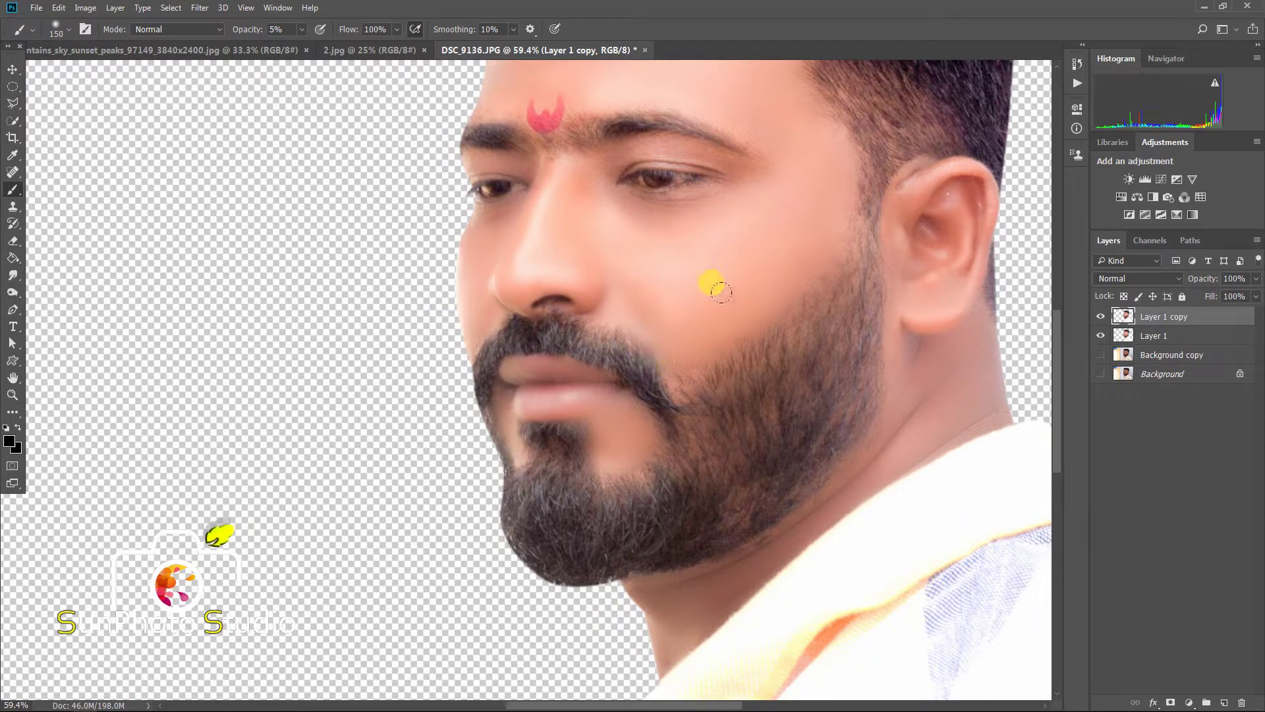
drag(840, 270, 692, 347)
scroll(691, 348, down, 6)
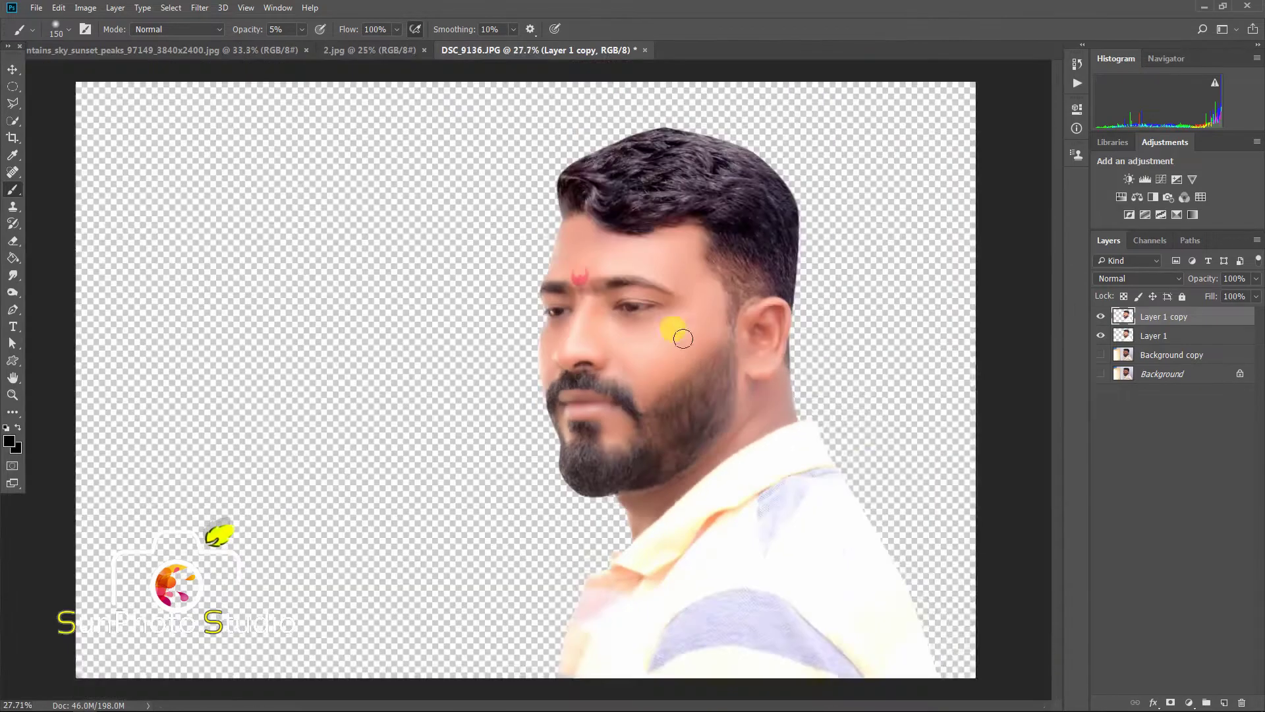
Paint soft black at 5% opacity over the sideburn in front of the ear and down into the cheek beard
scroll(624, 382, up, 1)
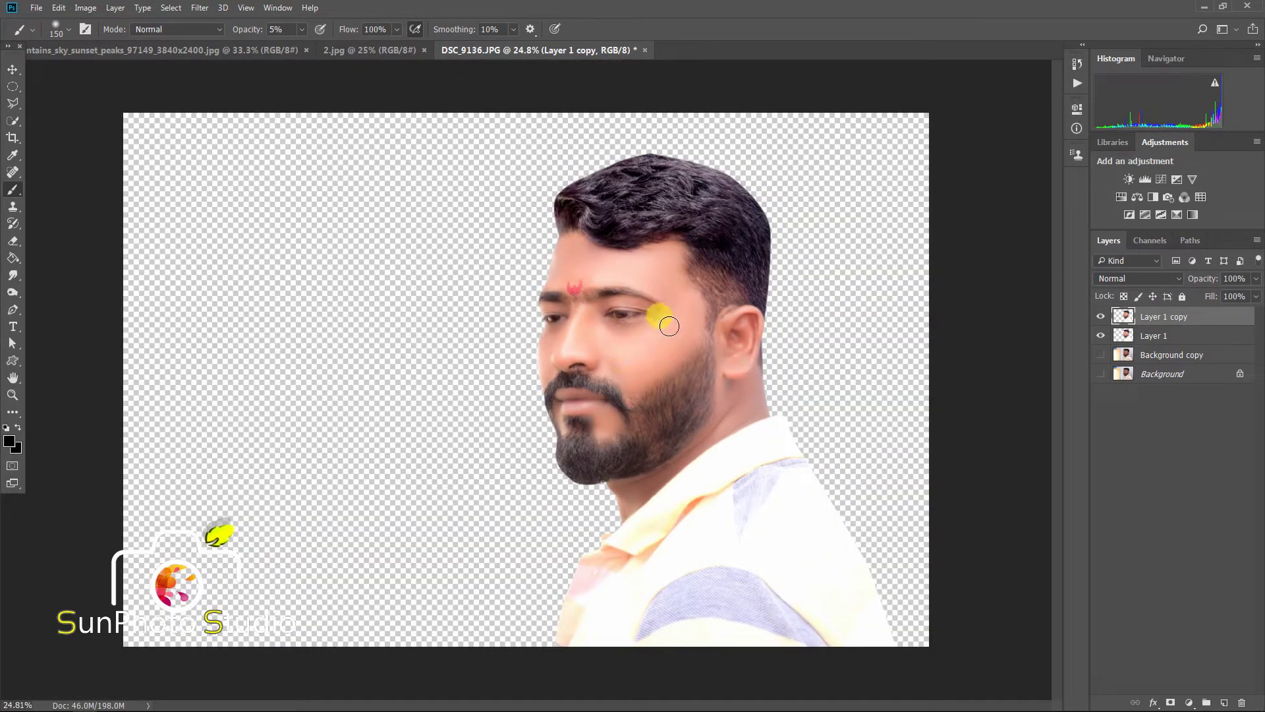
scroll(742, 243, up, 3)
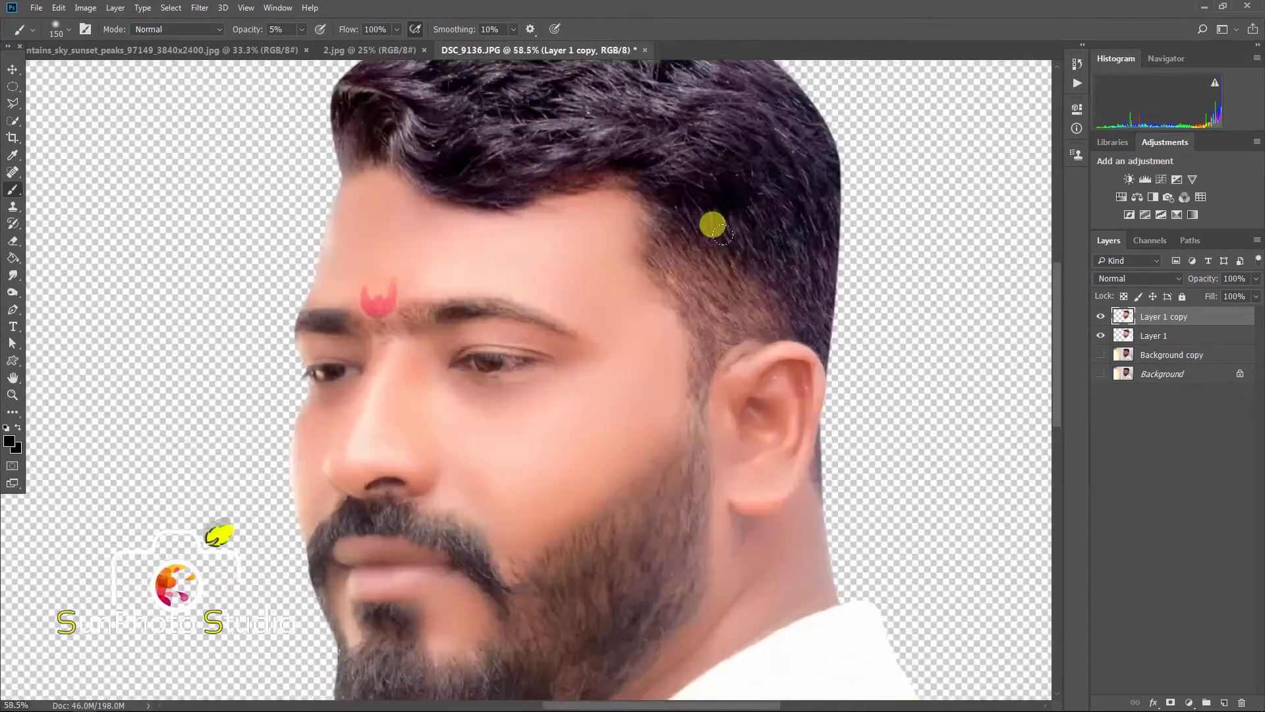
mouse_move(707, 263)
mouse_down()
mouse_move(696, 294)
mouse_move(734, 284)
mouse_move(759, 298)
mouse_move(692, 265)
mouse_move(767, 315)
mouse_move(777, 302)
mouse_move(681, 276)
mouse_move(704, 388)
mouse_move(711, 305)
mouse_move(689, 437)
mouse_move(699, 347)
mouse_move(661, 467)
mouse_move(687, 407)
mouse_move(593, 556)
mouse_move(667, 473)
mouse_up()
key(bracketleft)
key(bracketleft)
key(bracketright)
mouse_move(653, 540)
mouse_down()
mouse_move(639, 572)
mouse_move(627, 549)
mouse_move(546, 556)
mouse_move(519, 649)
mouse_move(554, 595)
mouse_move(565, 549)
mouse_move(511, 624)
mouse_move(534, 593)
mouse_move(495, 615)
mouse_move(506, 605)
mouse_move(431, 584)
mouse_move(425, 622)
mouse_move(428, 509)
mouse_move(449, 469)
mouse_move(491, 486)
mouse_move(435, 477)
mouse_move(435, 466)
mouse_move(497, 493)
mouse_up()
Touch up the finer facial hair with a much smaller black brush at 5% opacity
scroll(547, 557, down, 4)
scroll(527, 580, up, 3)
key(bracketleft)
key(bracketleft)
key(bracketleft)
key(bracketleft)
key(bracketleft)
scroll(448, 469, up, 4)
key(bracketleft)
key(bracketleft)
mouse_move(436, 465)
mouse_down()
mouse_move(545, 523)
mouse_move(568, 597)
mouse_move(563, 552)
mouse_move(667, 481)
mouse_move(659, 403)
mouse_move(643, 407)
mouse_move(649, 372)
mouse_move(744, 333)
mouse_move(707, 383)
mouse_move(681, 387)
mouse_move(674, 461)
mouse_up()
scroll(504, 487, down, 2)
key(bracketright)
key(bracketright)
scroll(649, 386, down, 2)
key(bracketright)
scroll(704, 379, up, 6)
key(bracketleft)
scroll(644, 401, down, 4)
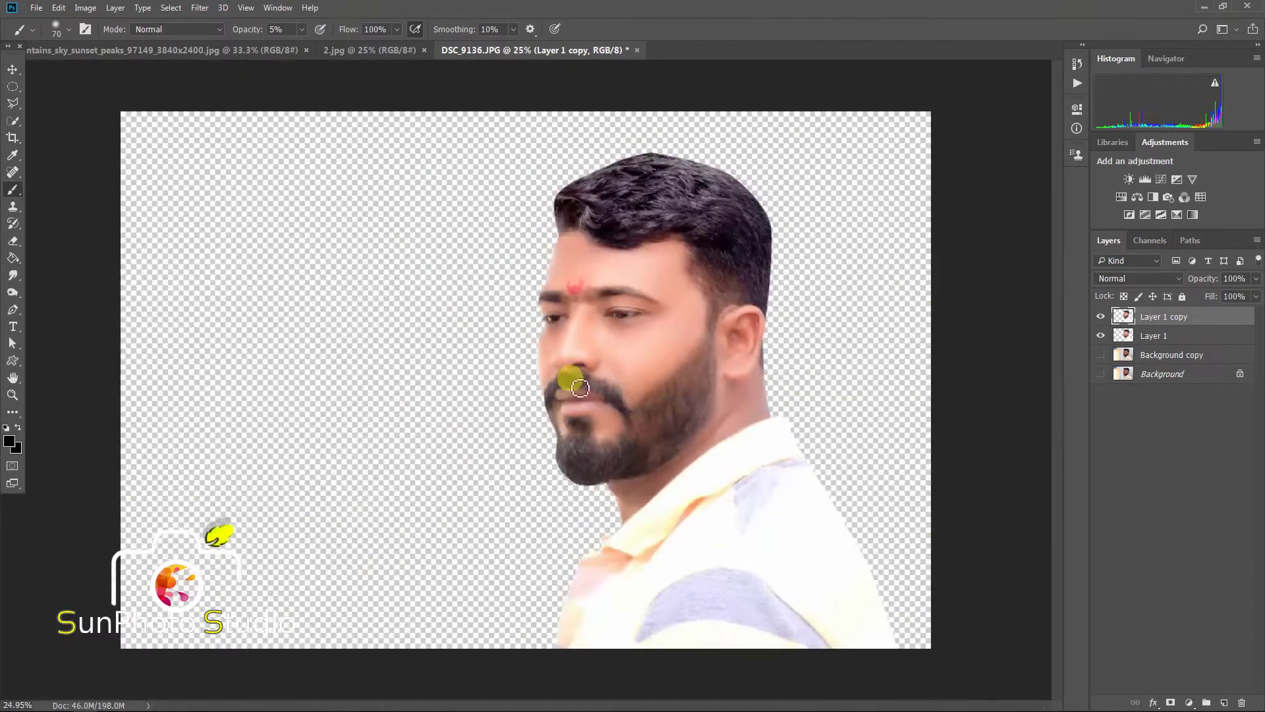
Darken the front curl and top of the hair with the black brush enlarged to 250 at 5% opacity
scroll(573, 373, up, 2)
scroll(720, 158, up, 4)
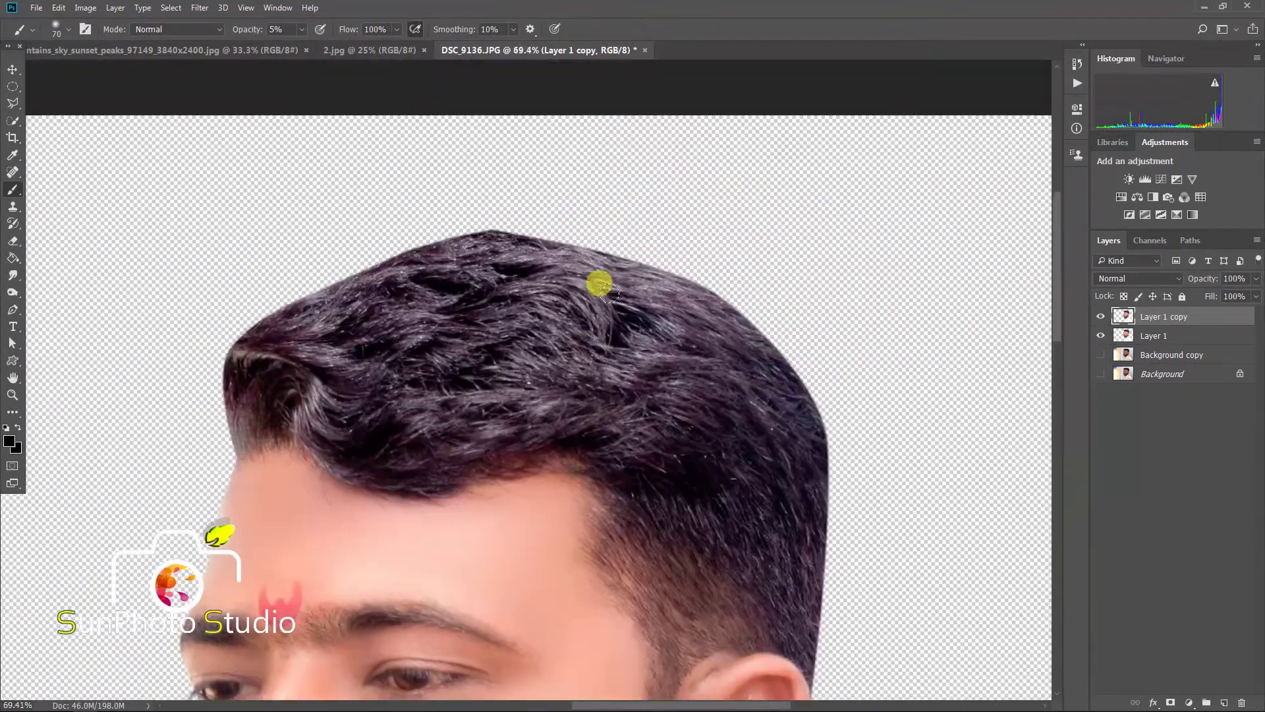
key(bracketright)
key(bracketright)
key(bracketright)
mouse_move(248, 418)
mouse_down()
mouse_move(285, 399)
mouse_move(244, 433)
mouse_move(241, 382)
mouse_move(224, 402)
mouse_move(235, 353)
mouse_move(270, 326)
mouse_move(208, 362)
mouse_move(294, 325)
mouse_move(257, 337)
mouse_move(257, 356)
mouse_move(284, 315)
mouse_up()
key(bracketright)
key(bracketright)
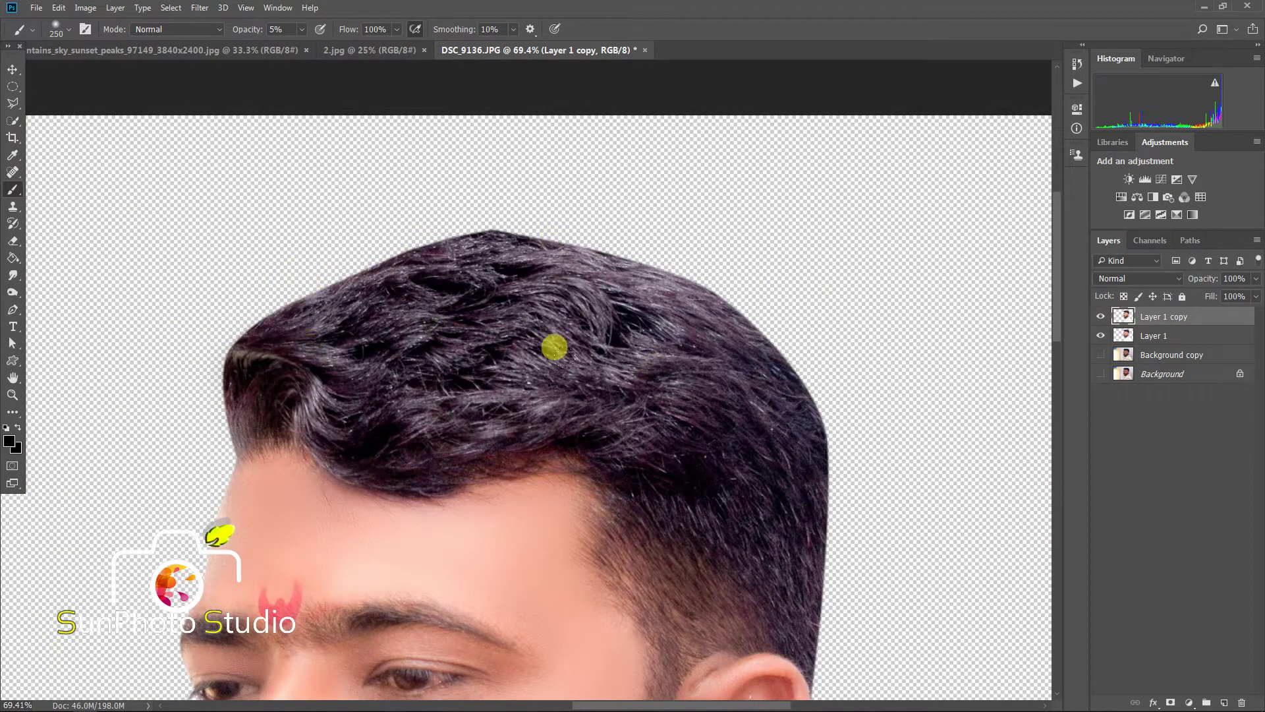
Deepen the black over the crown, hair edge and front curl, varying the brush size between about 150 and 175
key(bracketleft)
key(bracketleft)
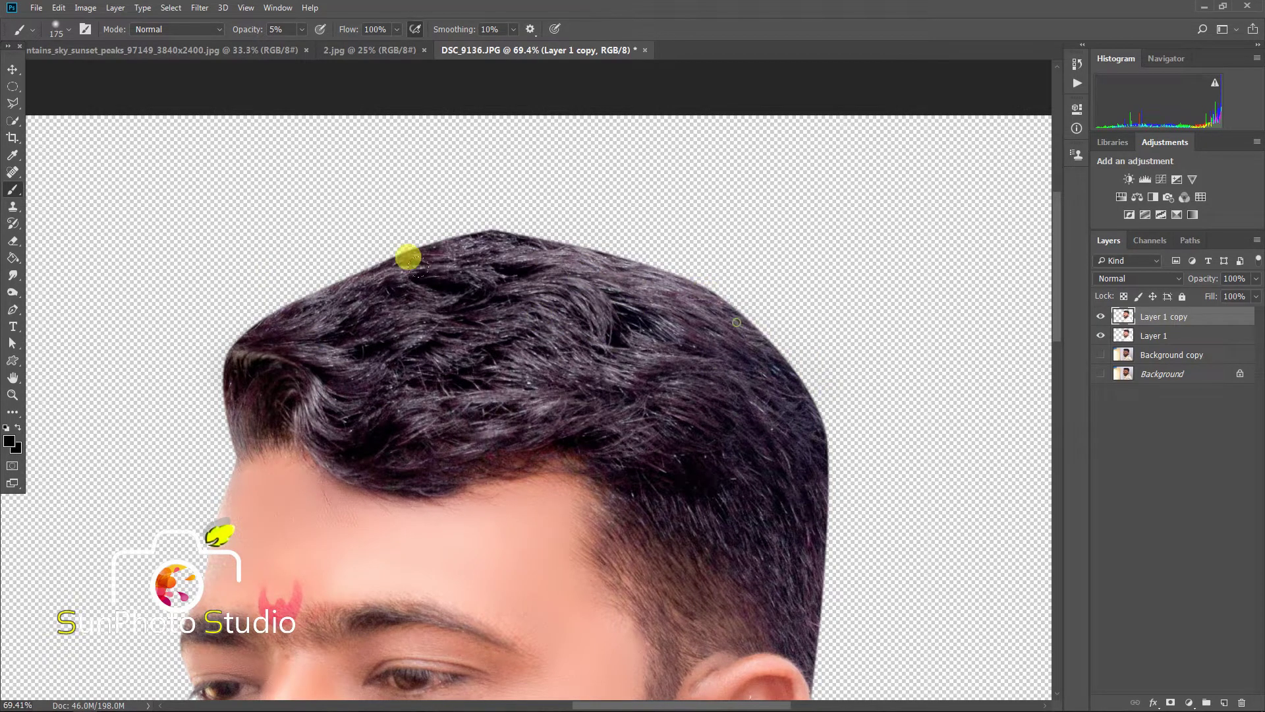
key(bracketright)
key(bracketright)
key(bracketright)
key(bracketright)
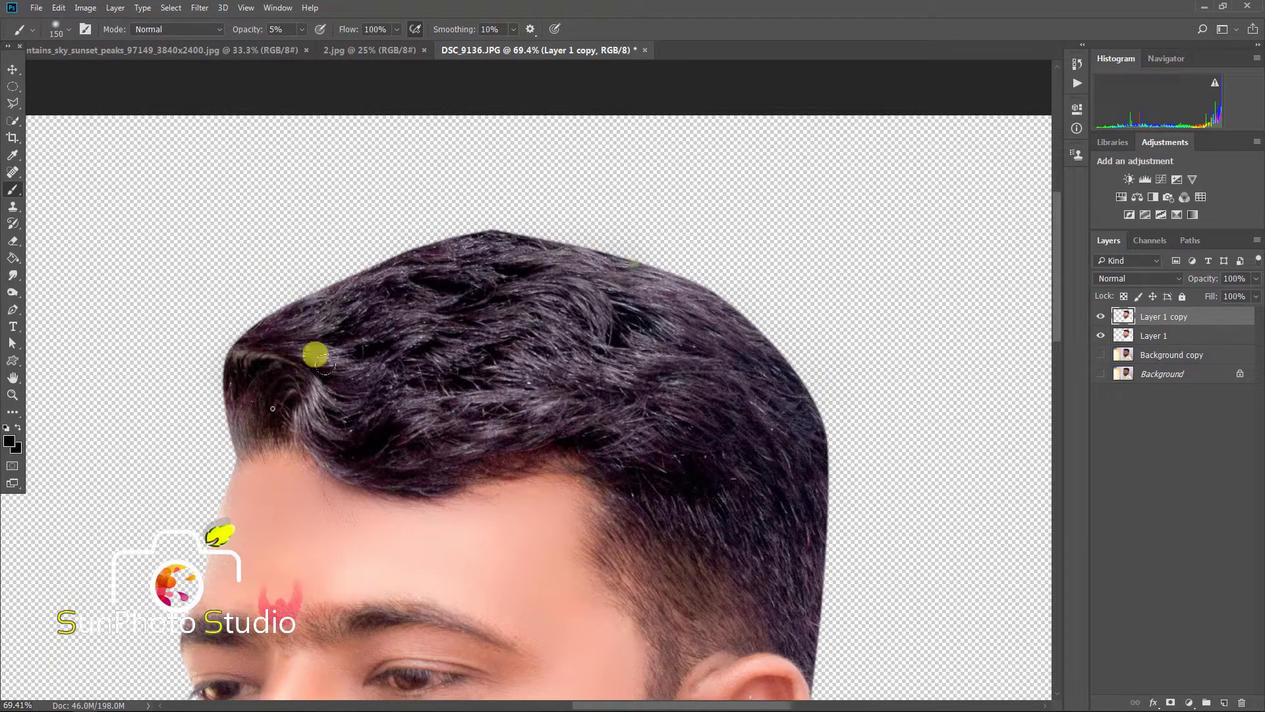
key(bracketleft)
key(bracketleft)
key(bracketleft)
key(bracketleft)
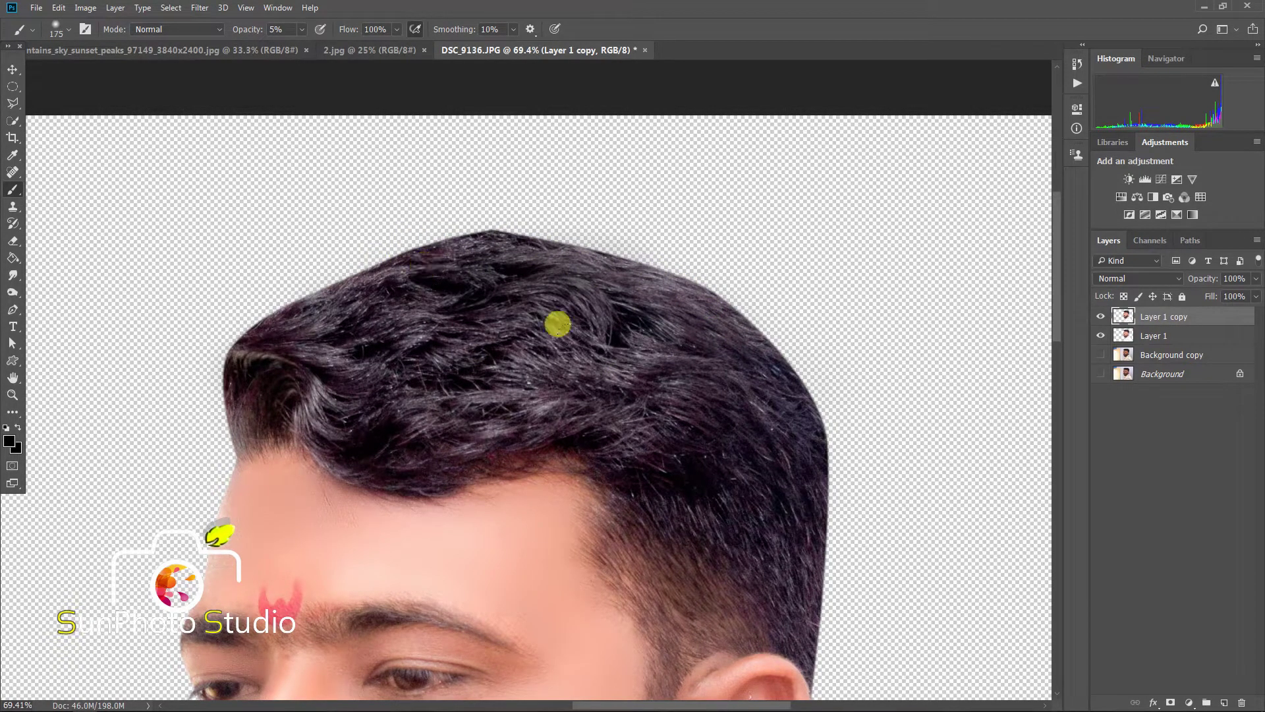
mouse_move(224, 401)
mouse_down()
mouse_move(289, 348)
mouse_move(315, 414)
mouse_up()
key(bracketright)
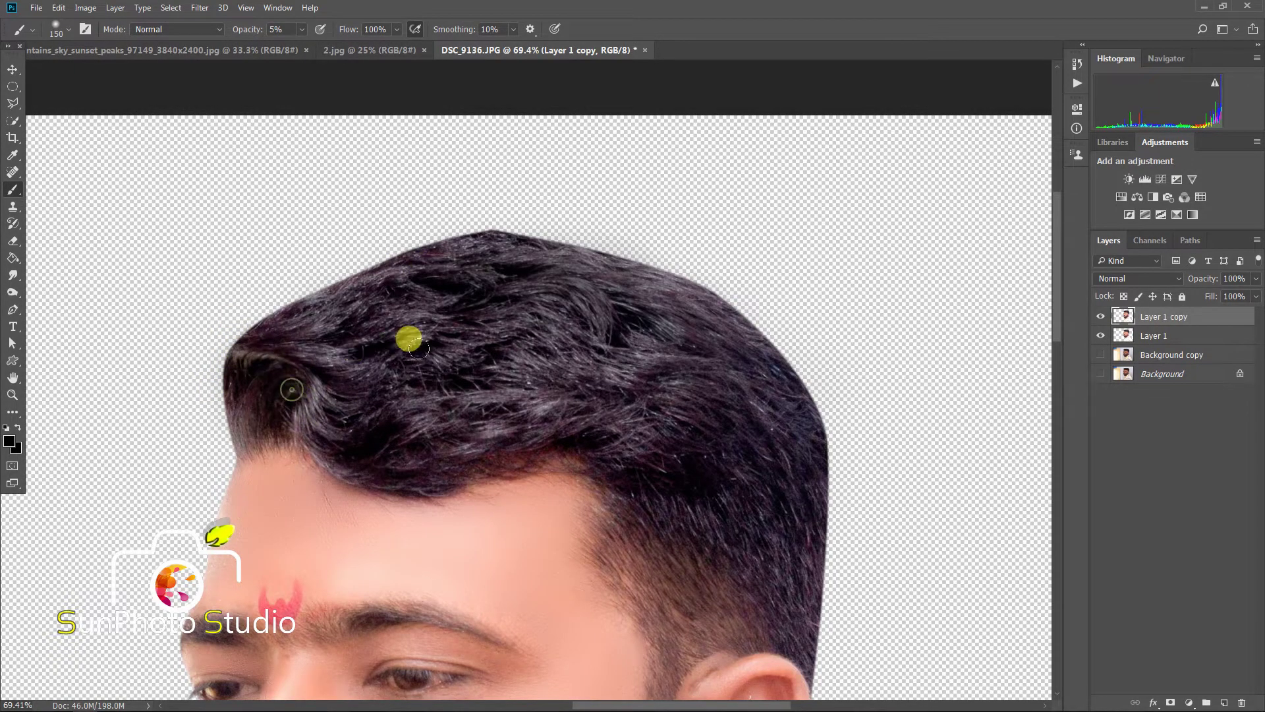
Apply a Selective Color adjustment to Layer 1 copy with Black at +7% for the Blacks, and return to the Brush tool
key(ctrl+0)
key(bracketright)
key(ctrl+minus)
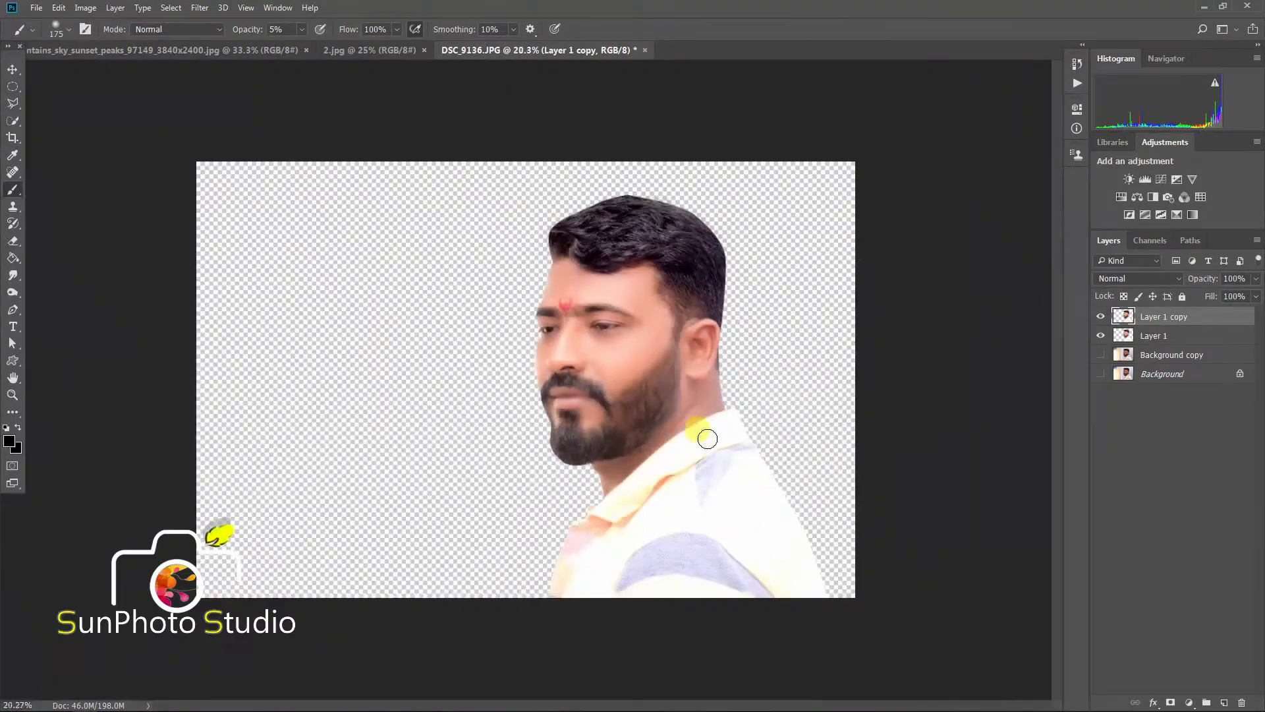
click(79, 8)
mouse_move(124, 42)
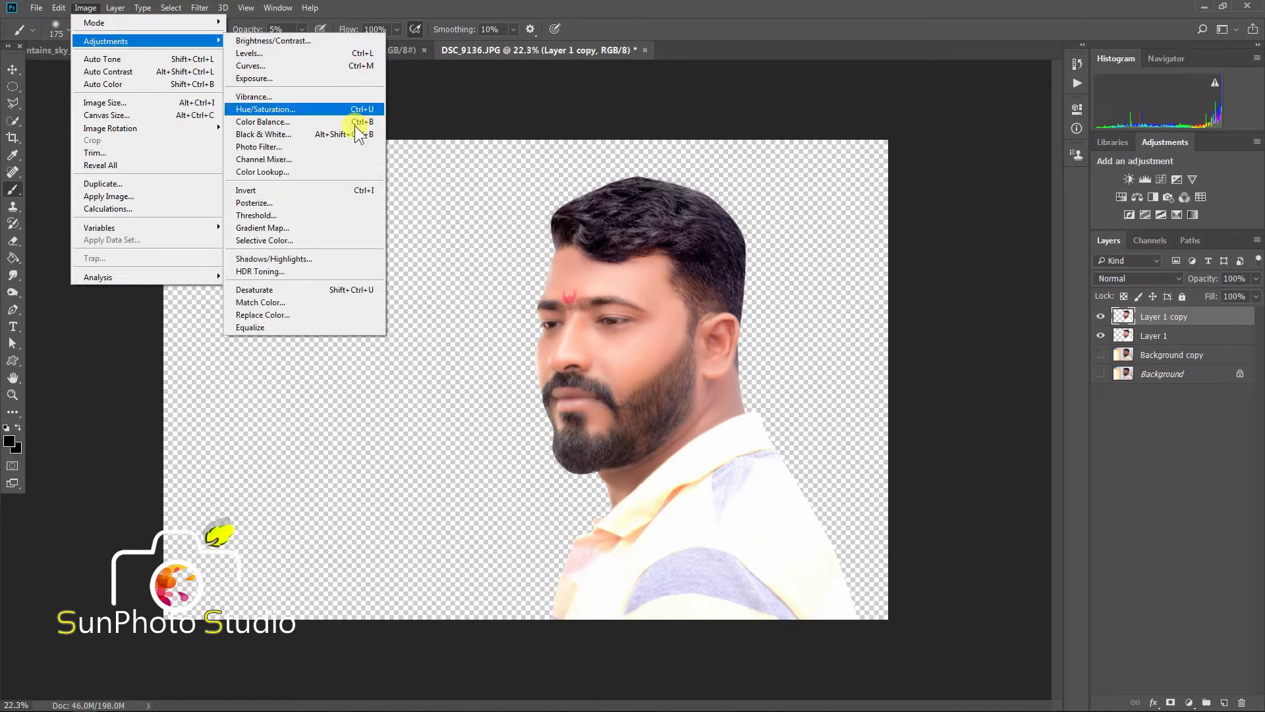
click(291, 241)
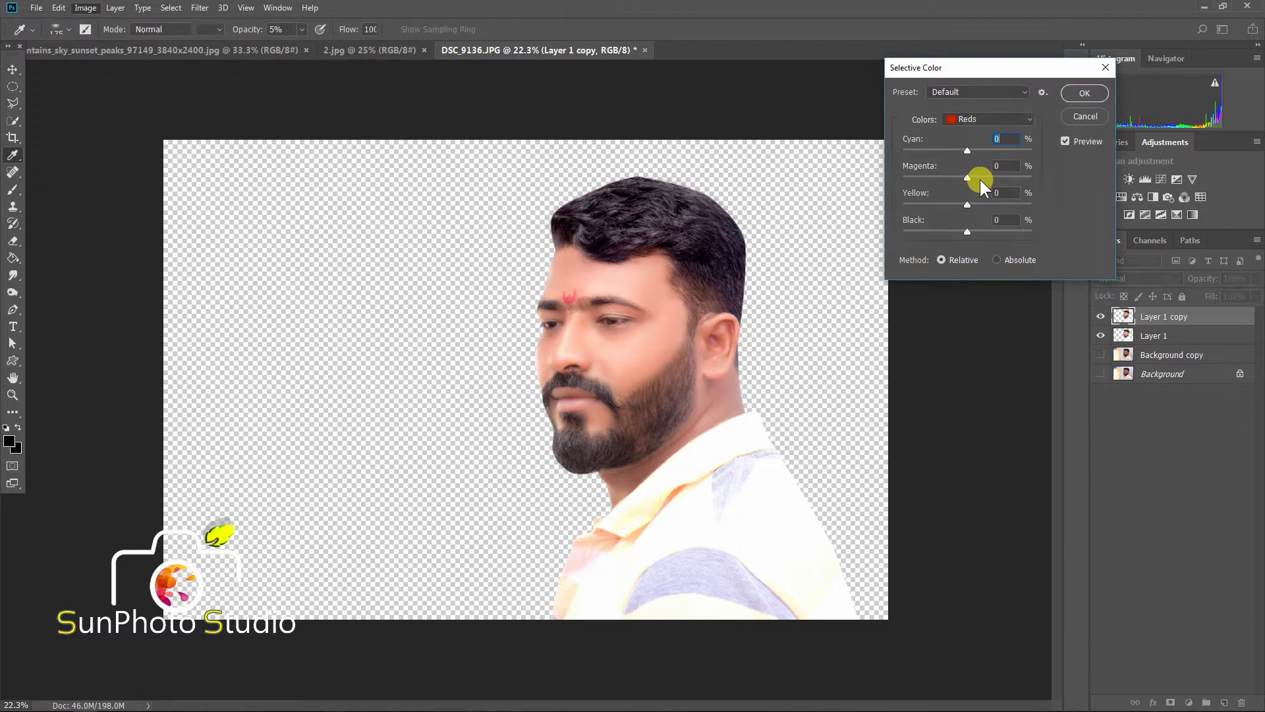
click(970, 118)
click(971, 234)
click(970, 232)
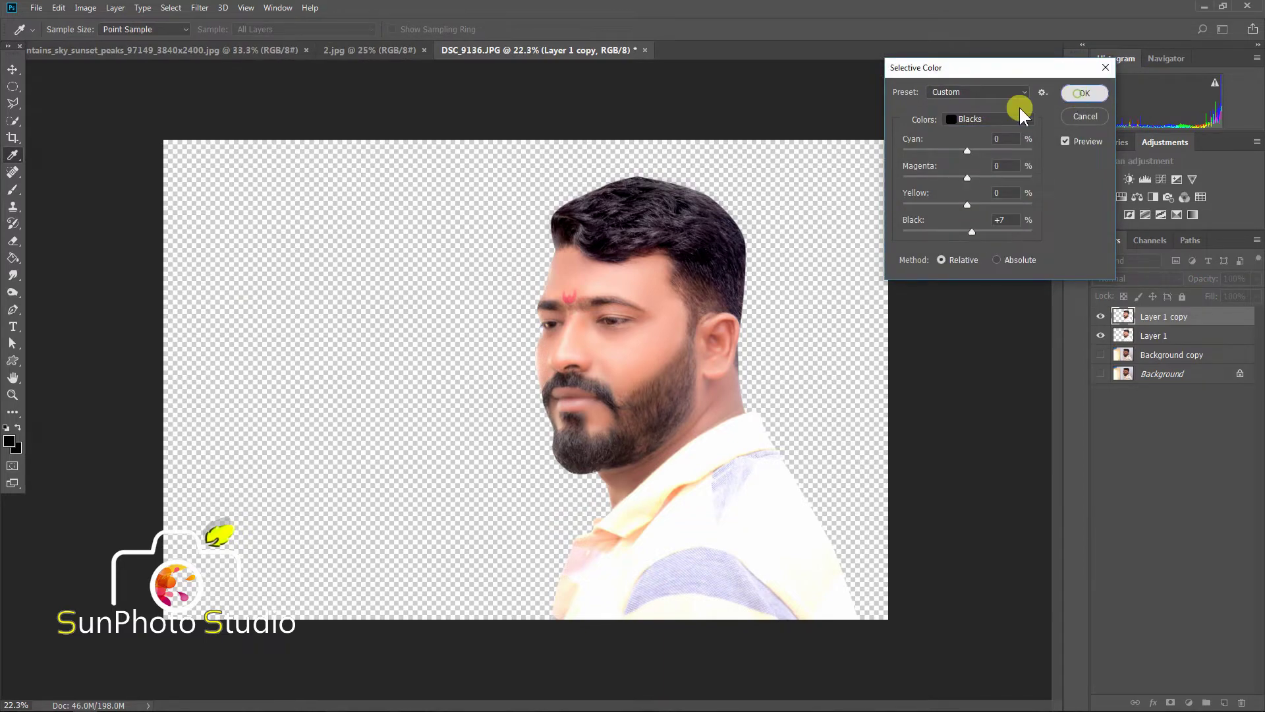
click(1084, 93)
key(b)
Examine the darkened hair, face and beard of the cut-out, both up close and as a whole
scroll(586, 277, up, 2)
scroll(585, 278, down, 1)
scroll(610, 435, up, 3)
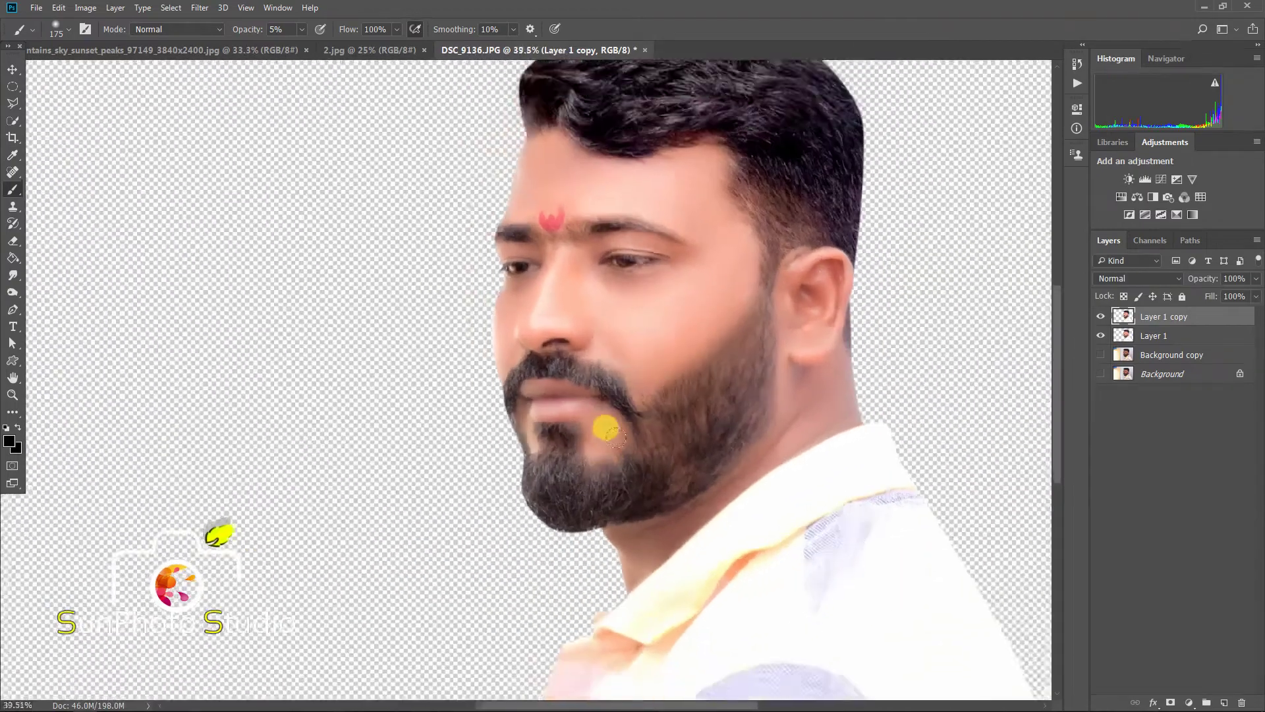
scroll(611, 423, up, 6)
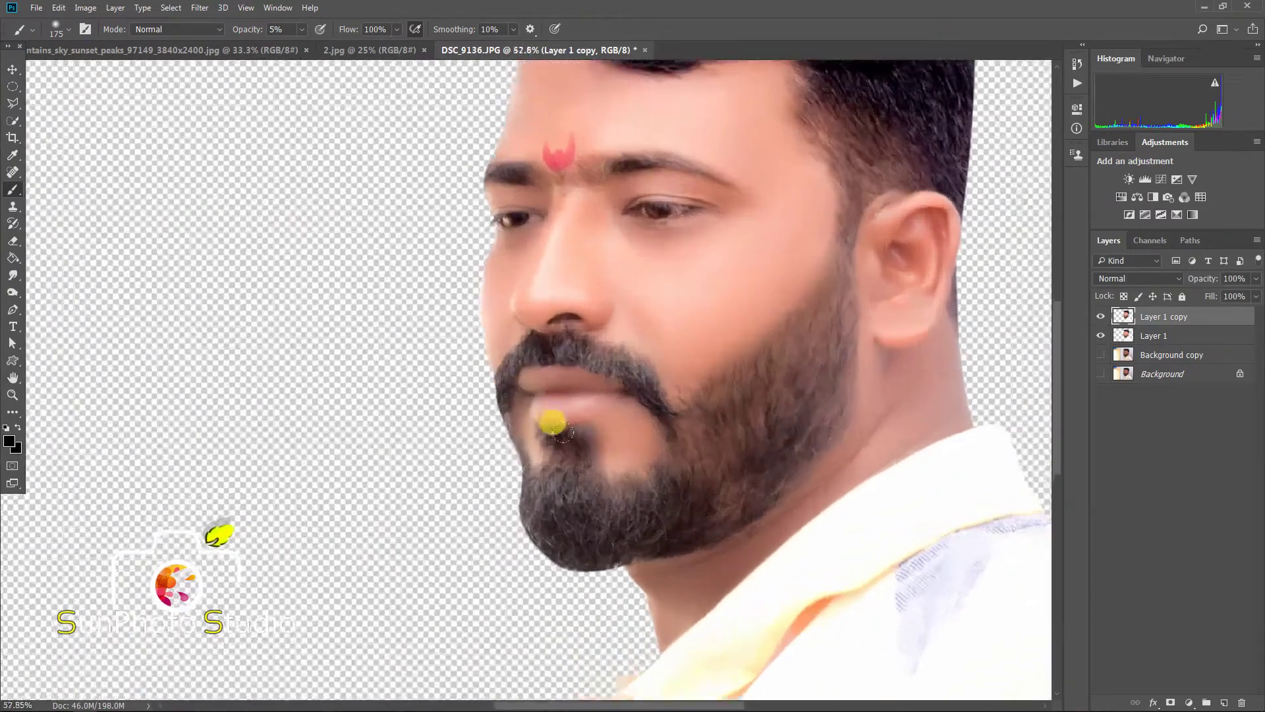
scroll(562, 442, down, 4)
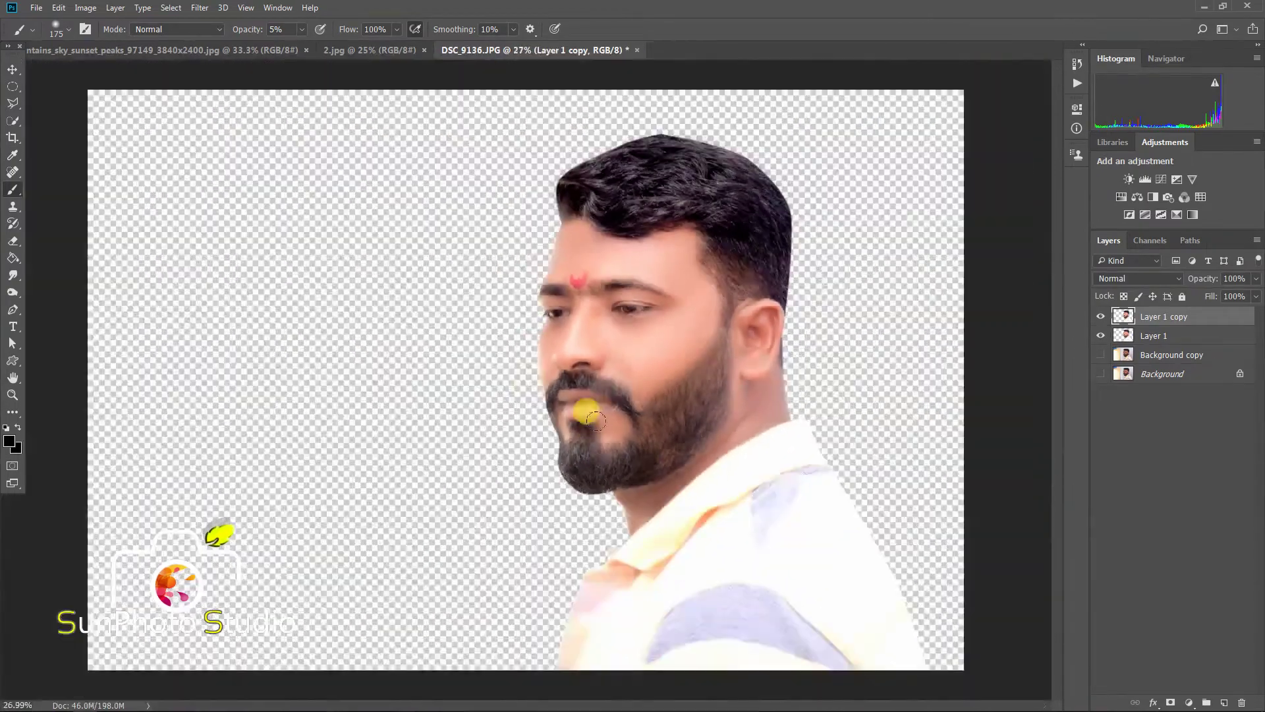
scroll(619, 390, up, 4)
scroll(738, 338, down, 4)
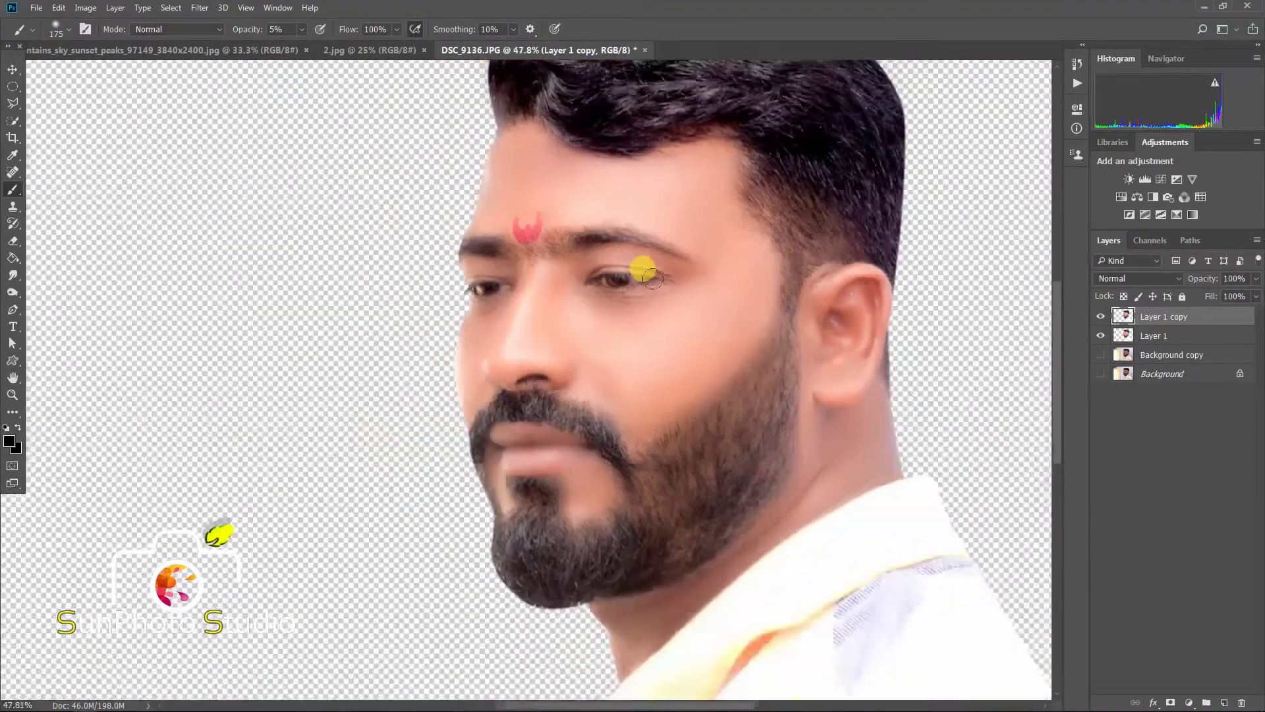
scroll(694, 175, up, 3)
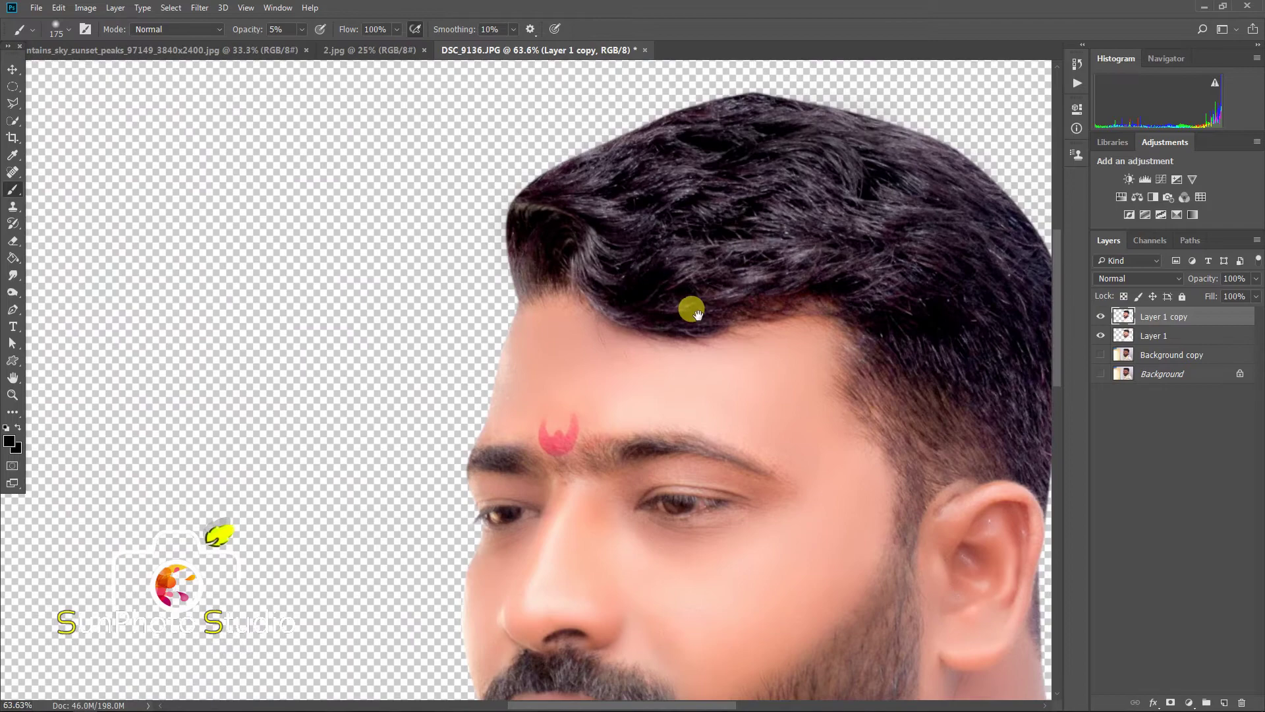
drag(692, 310, 589, 236)
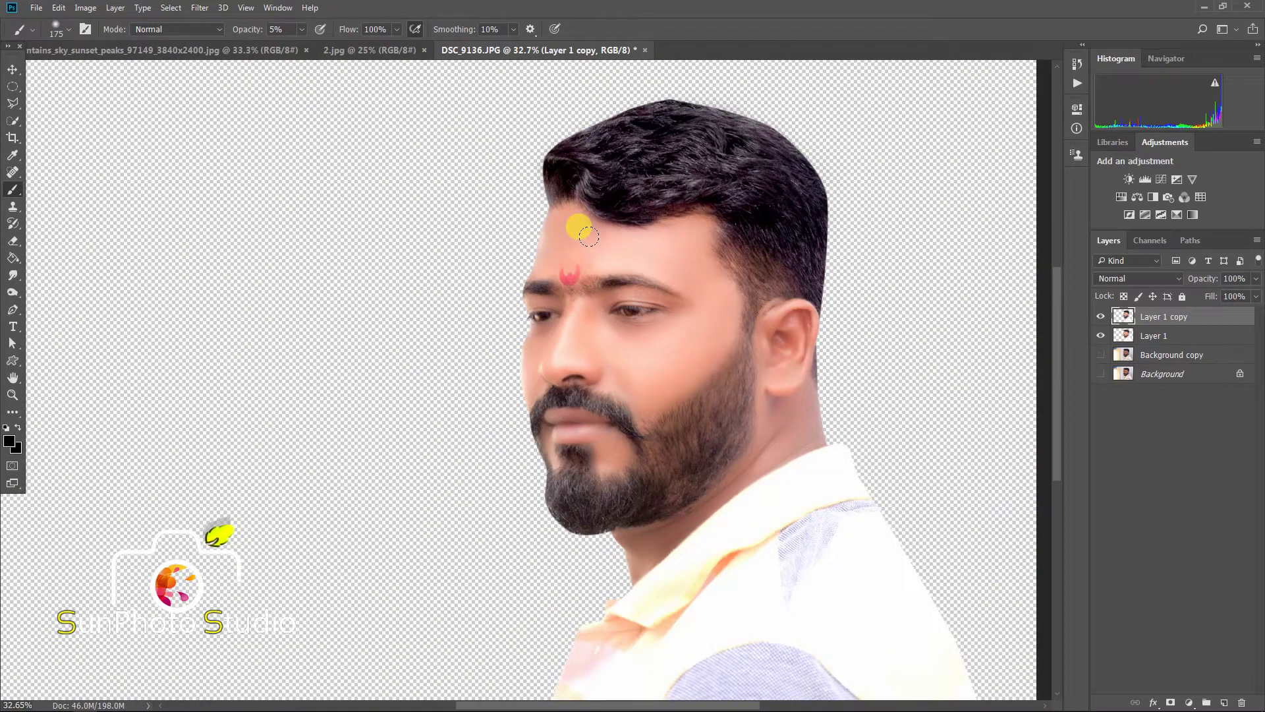
scroll(567, 364, up, 2)
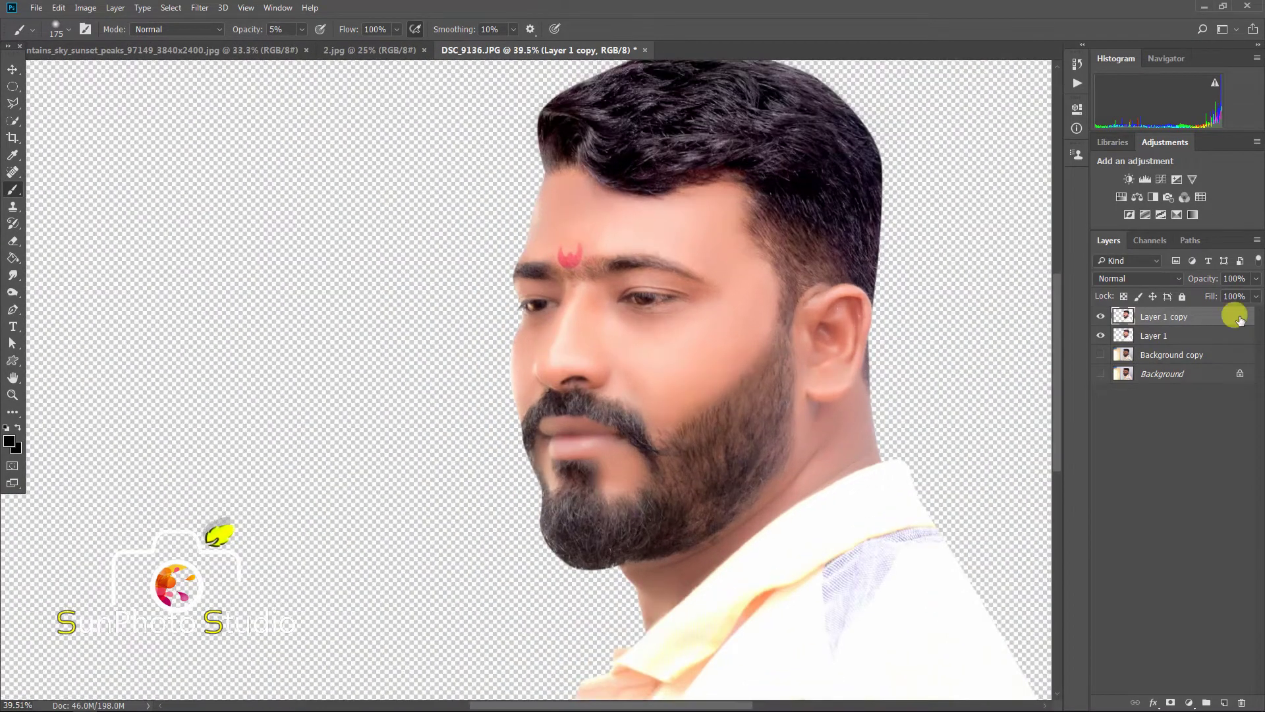
Inspect the beard, face and hair on Layer 1 copy at several magnifications with Layer 1 hidden
scroll(585, 435, up, 5)
drag(563, 590, 564, 430)
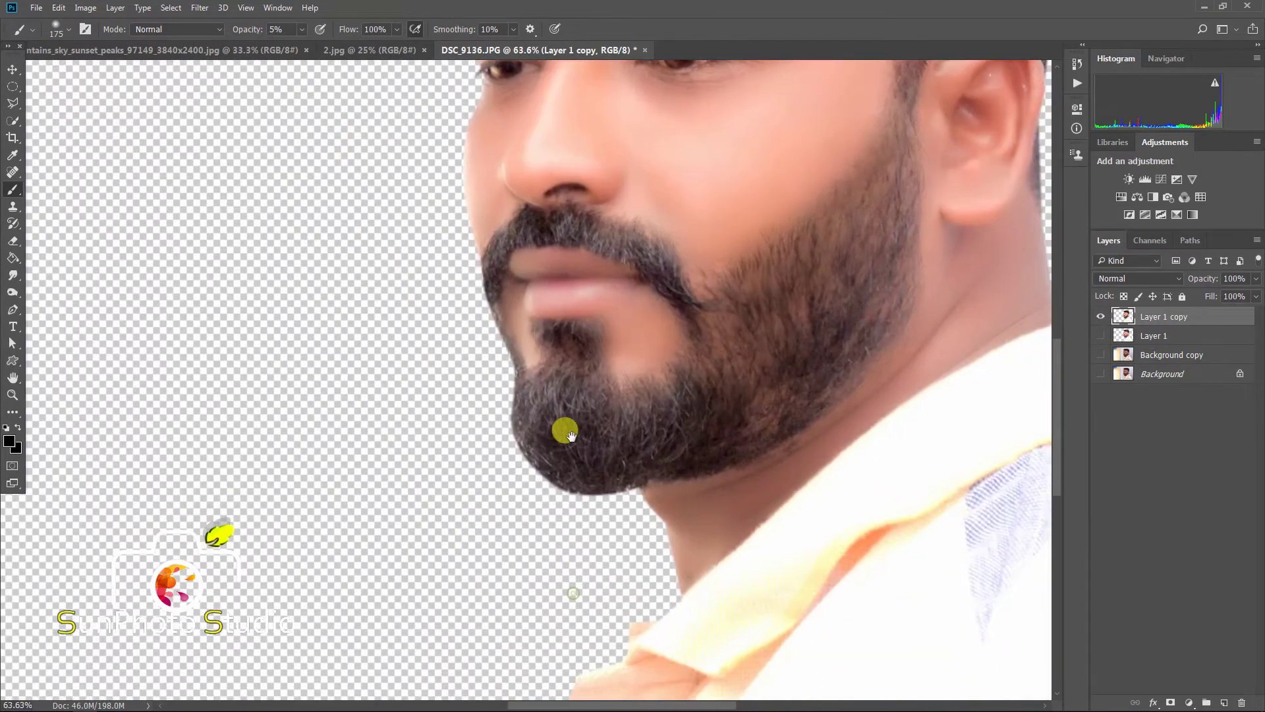
scroll(562, 455, down, 6)
scroll(526, 442, down, 2)
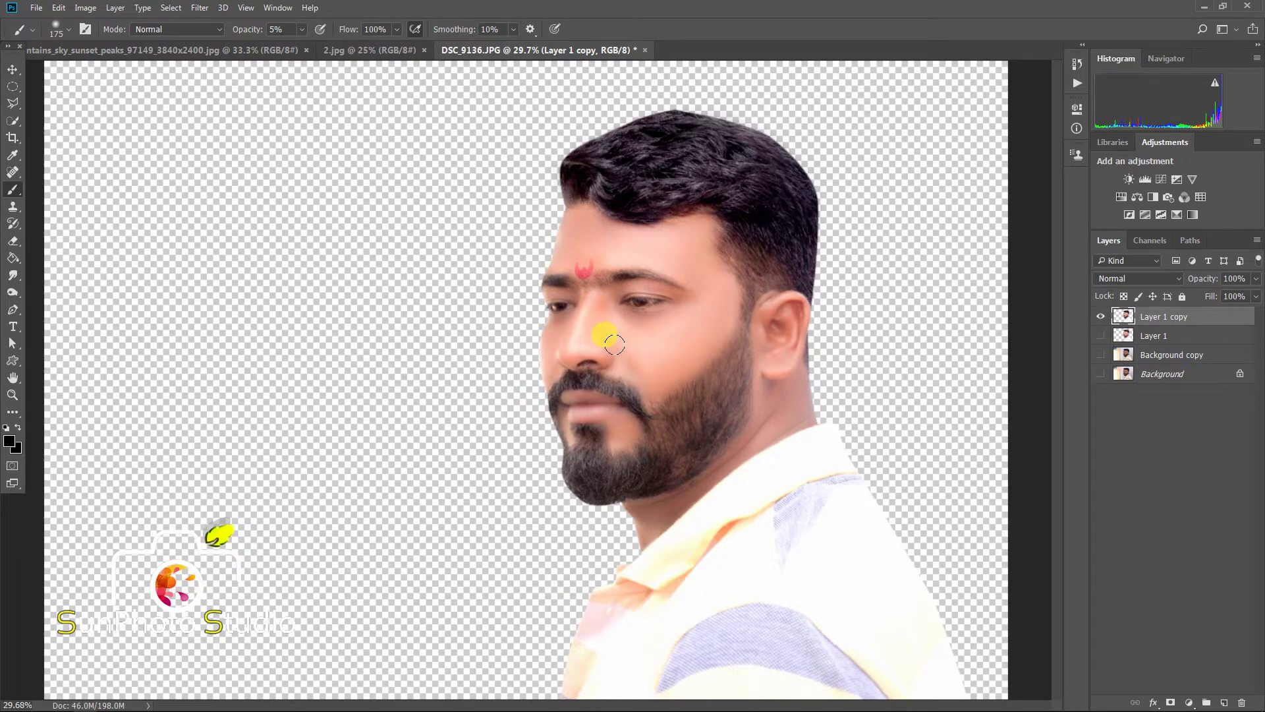
scroll(680, 189, up, 4)
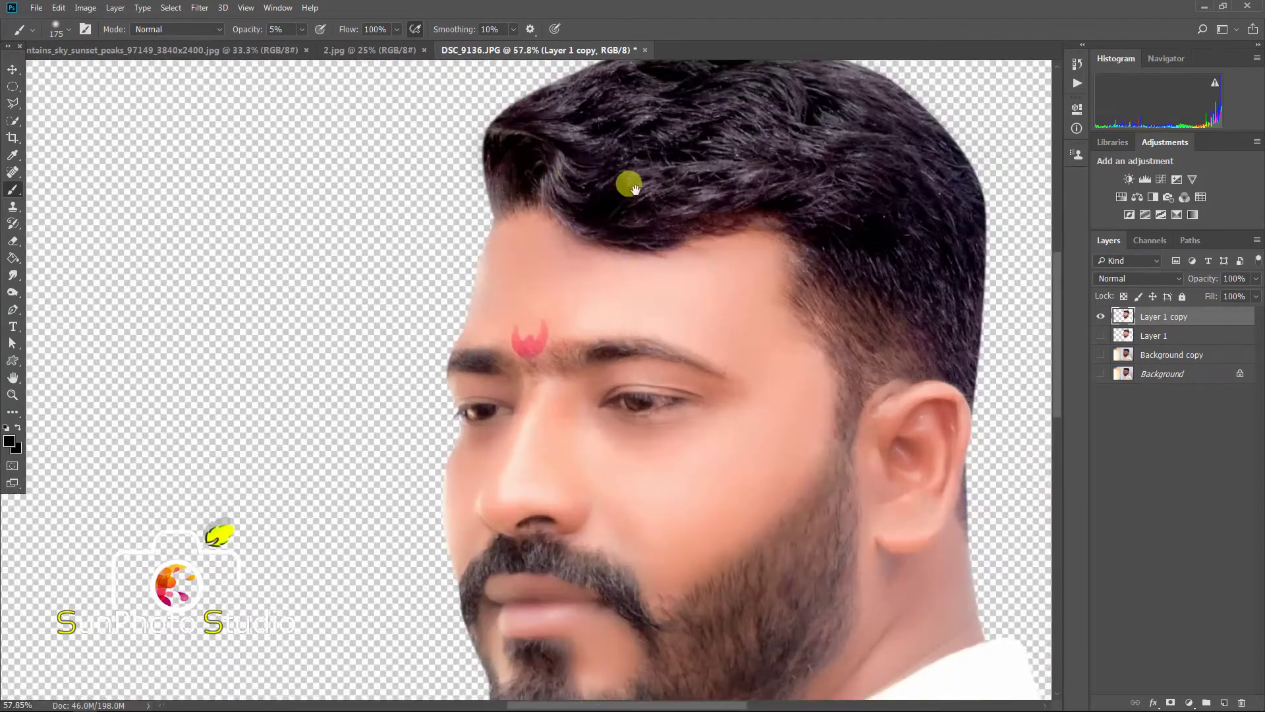
scroll(629, 186, down, 5)
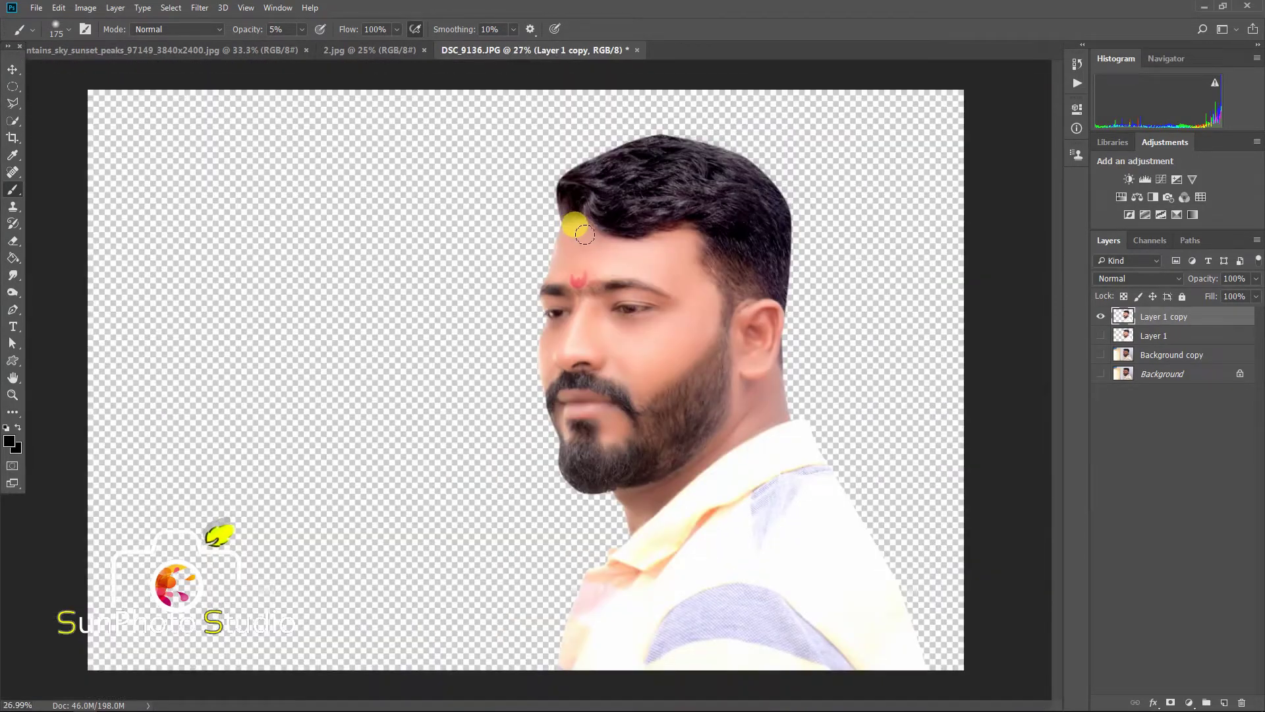
scroll(686, 178, up, 4)
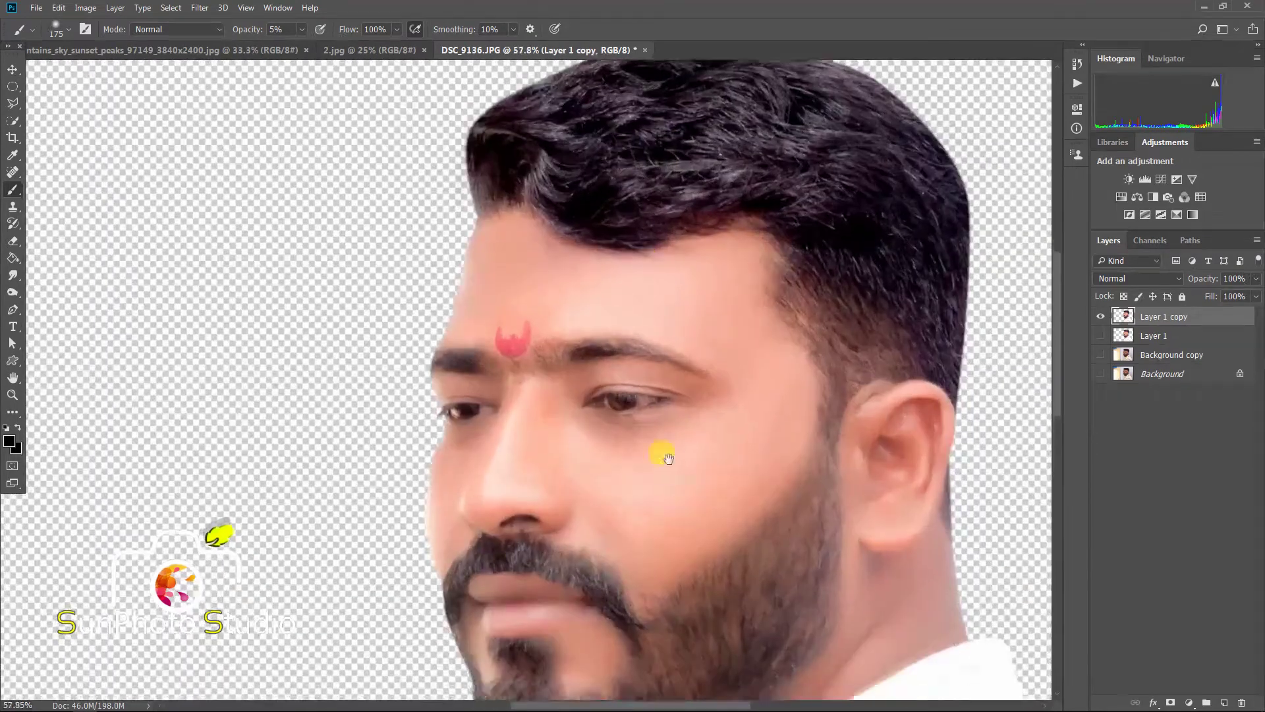
scroll(661, 452, down, 3)
drag(612, 576, 627, 479)
scroll(524, 445, up, 2)
drag(685, 377, 672, 482)
scroll(608, 333, down, 4)
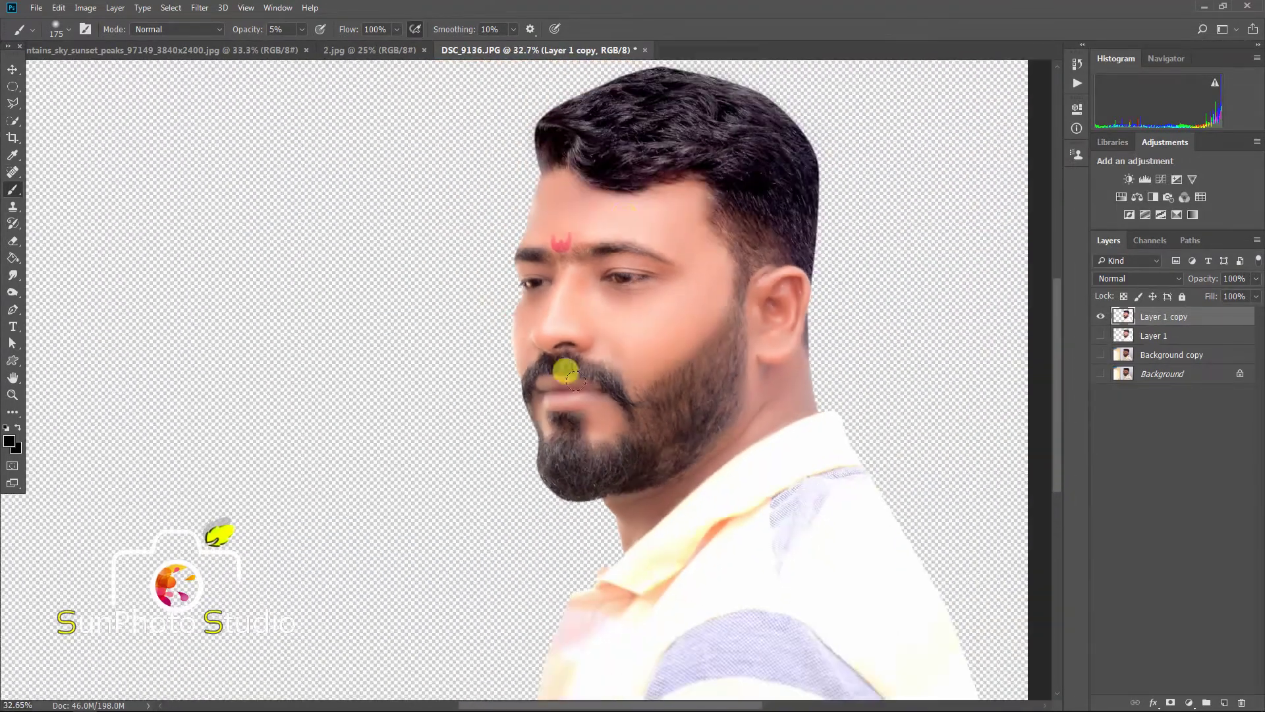
scroll(636, 214, up, 2)
scroll(637, 216, up, 2)
drag(733, 250, 753, 460)
scroll(603, 182, down, 3)
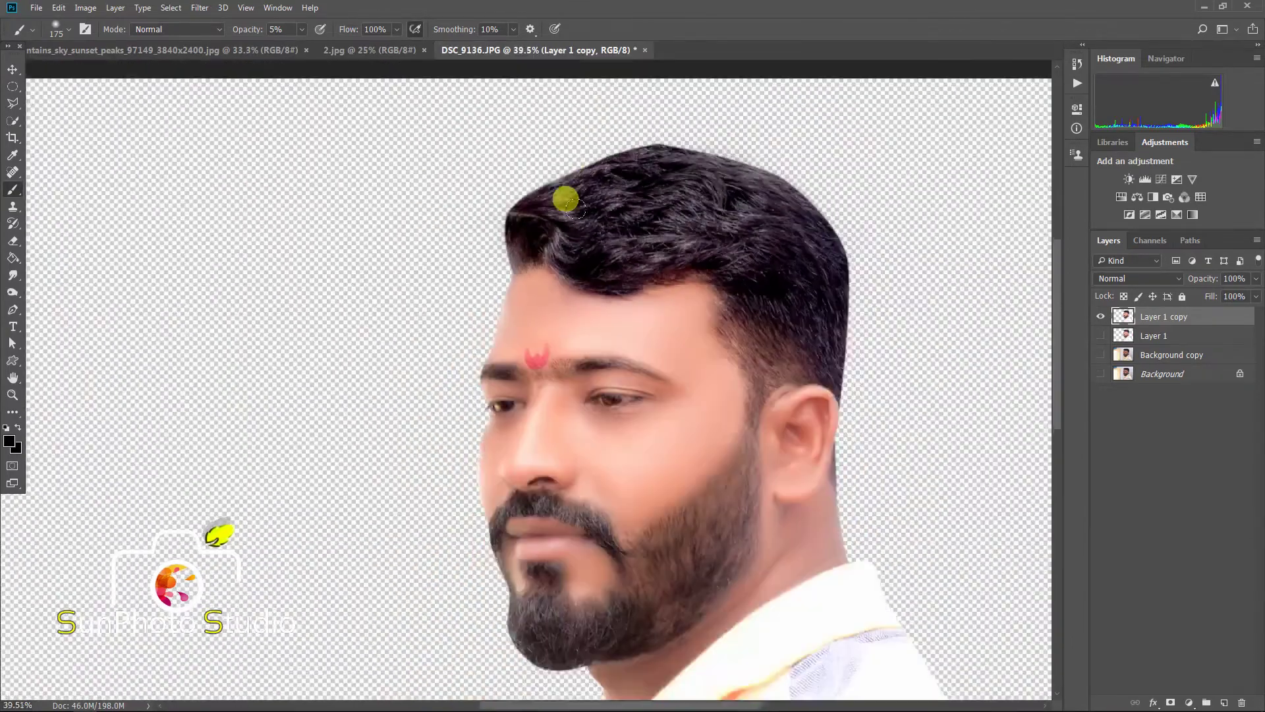
scroll(560, 225, up, 3)
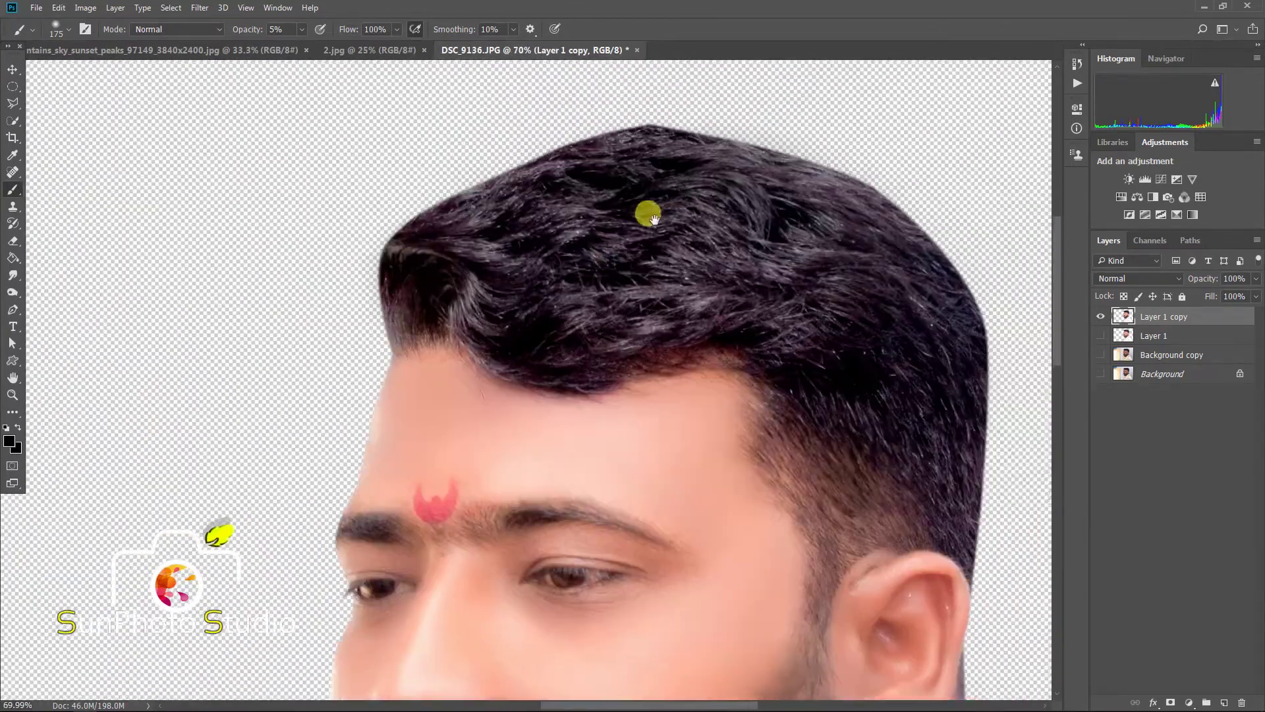
scroll(639, 198, down, 1)
scroll(636, 188, down, 2)
scroll(644, 178, up, 3)
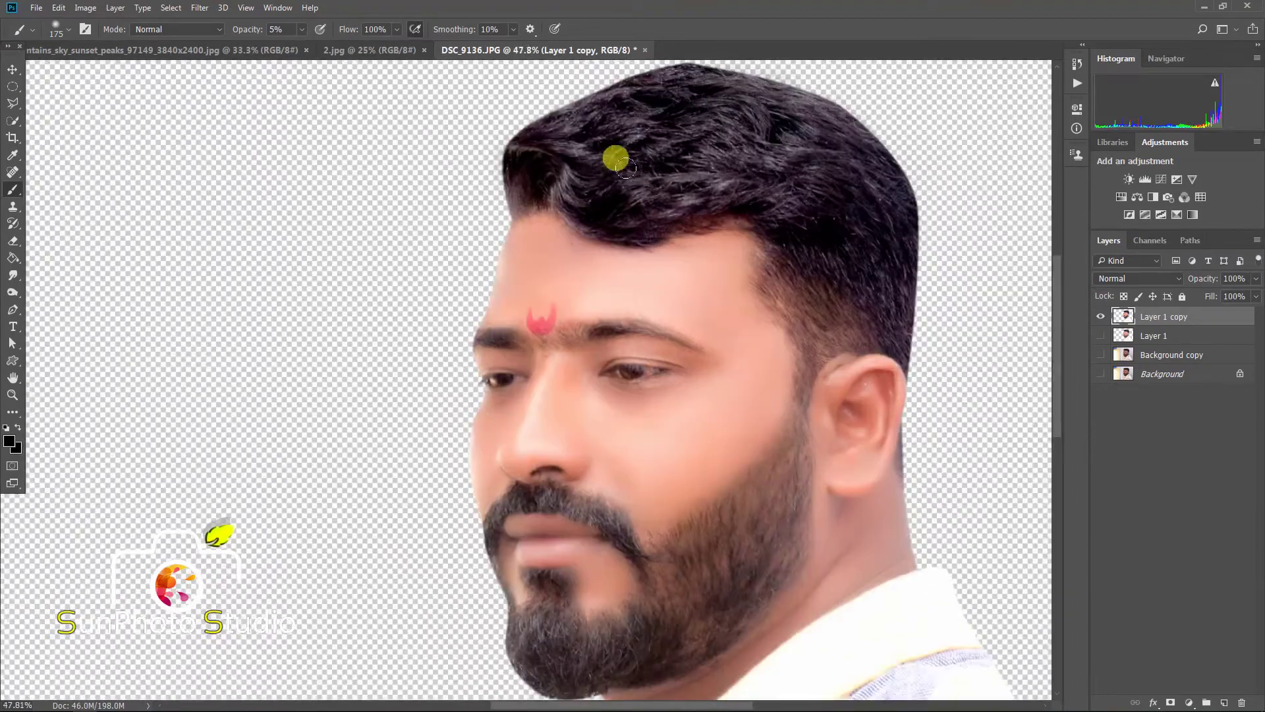
Duplicate the retouched Layer 1 copy as a new top layer for further work
scroll(720, 171, down, 4)
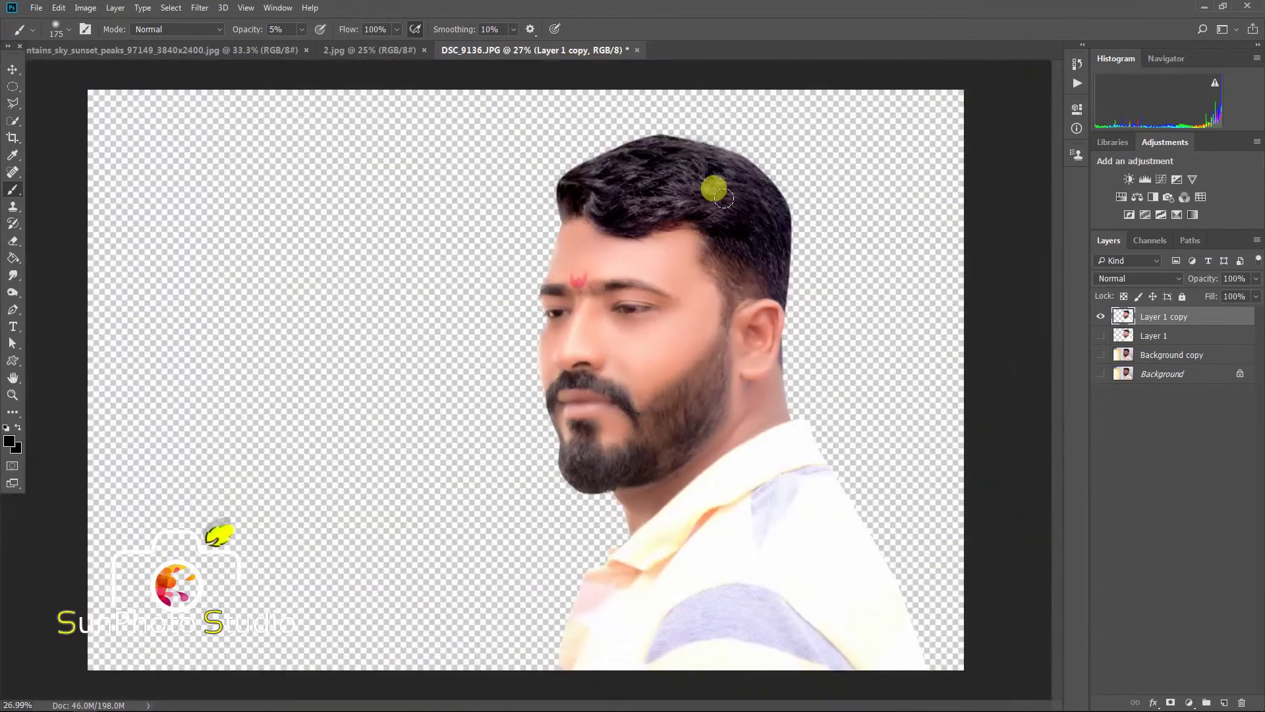
drag(1218, 321, 1224, 702)
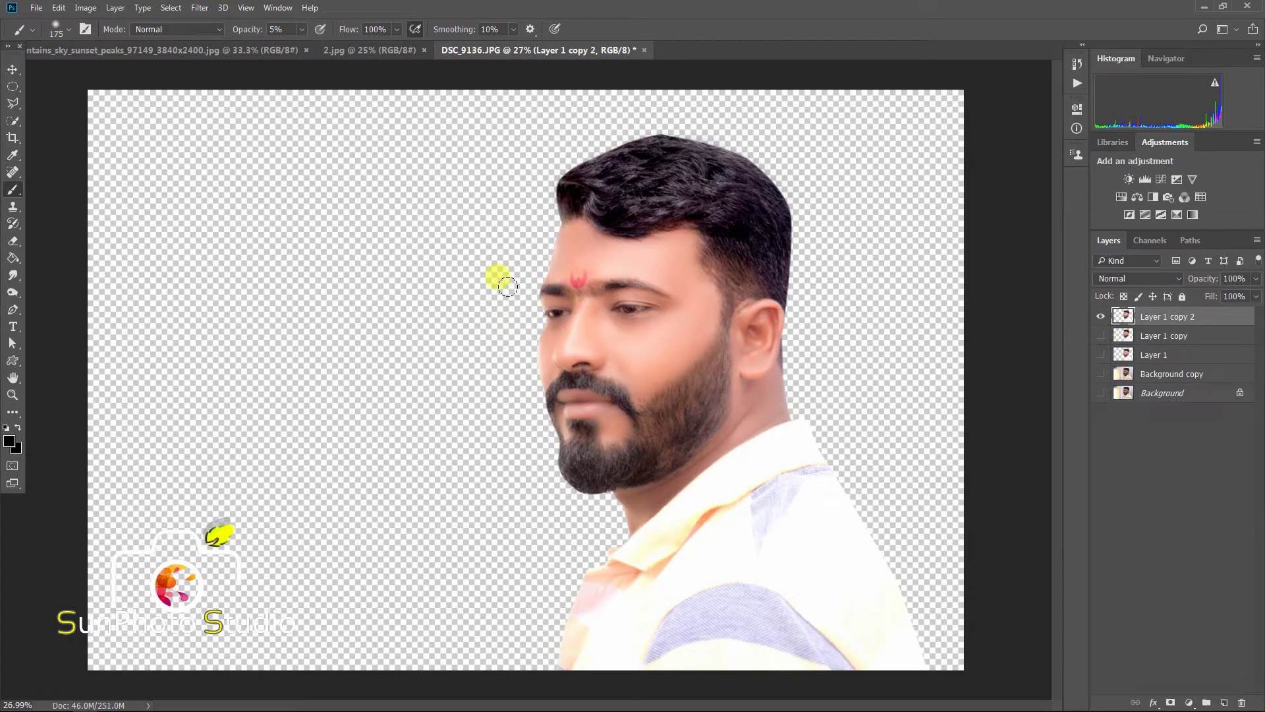
scroll(495, 263, down, 1)
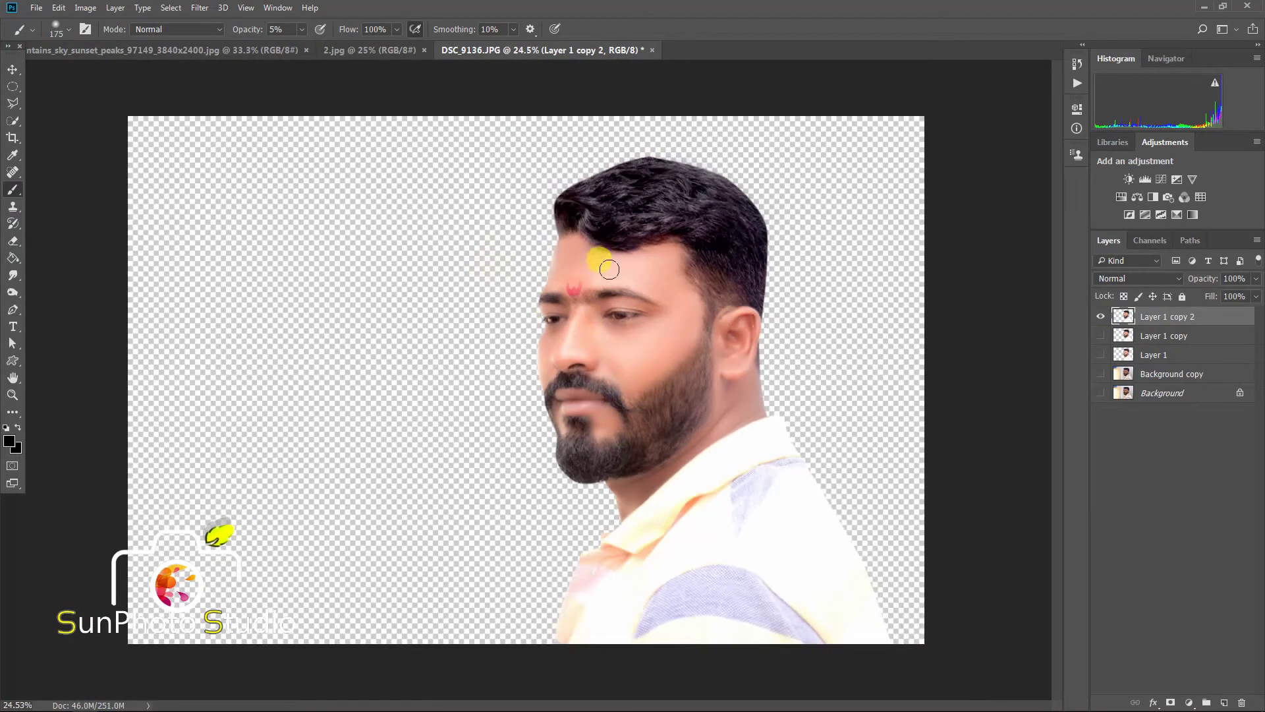
Bring the mountain sunset picture into DSC_9136.JPG as a layer directly beneath the cut-out of the man
click(239, 50)
click(13, 69)
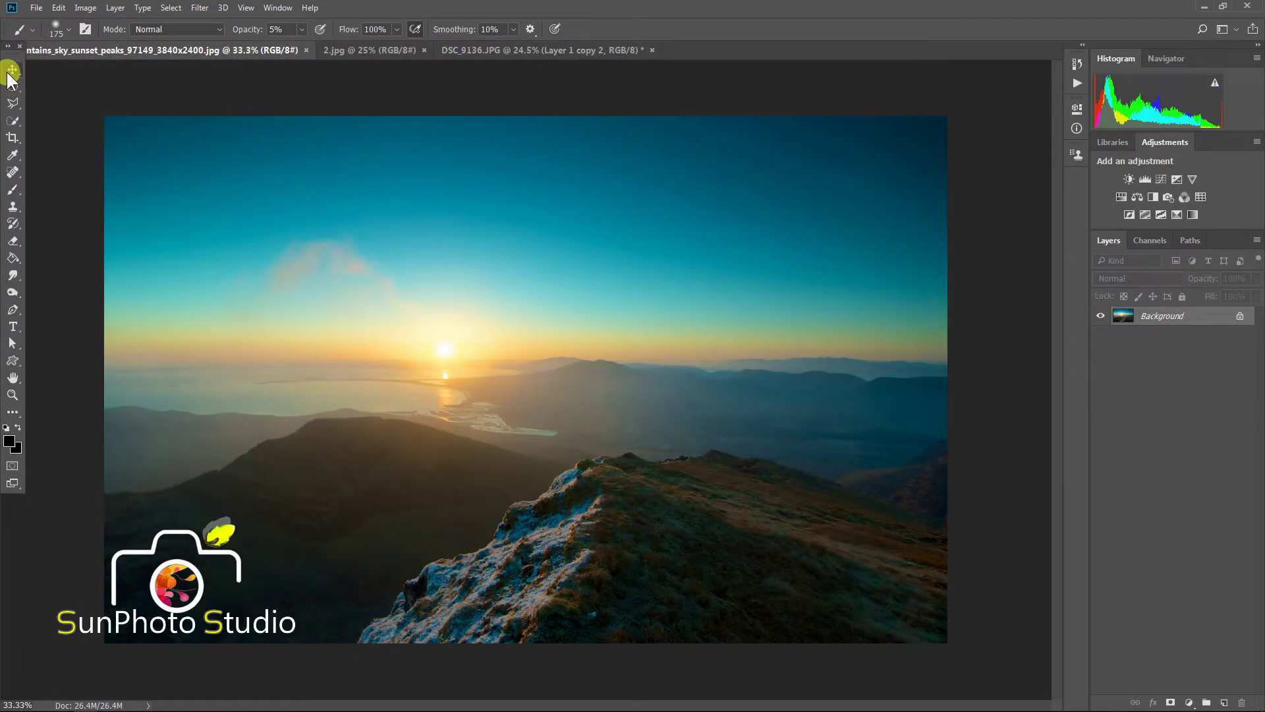
drag(384, 356, 618, 165)
drag(569, 42, 582, 267)
drag(736, 265, 599, 302)
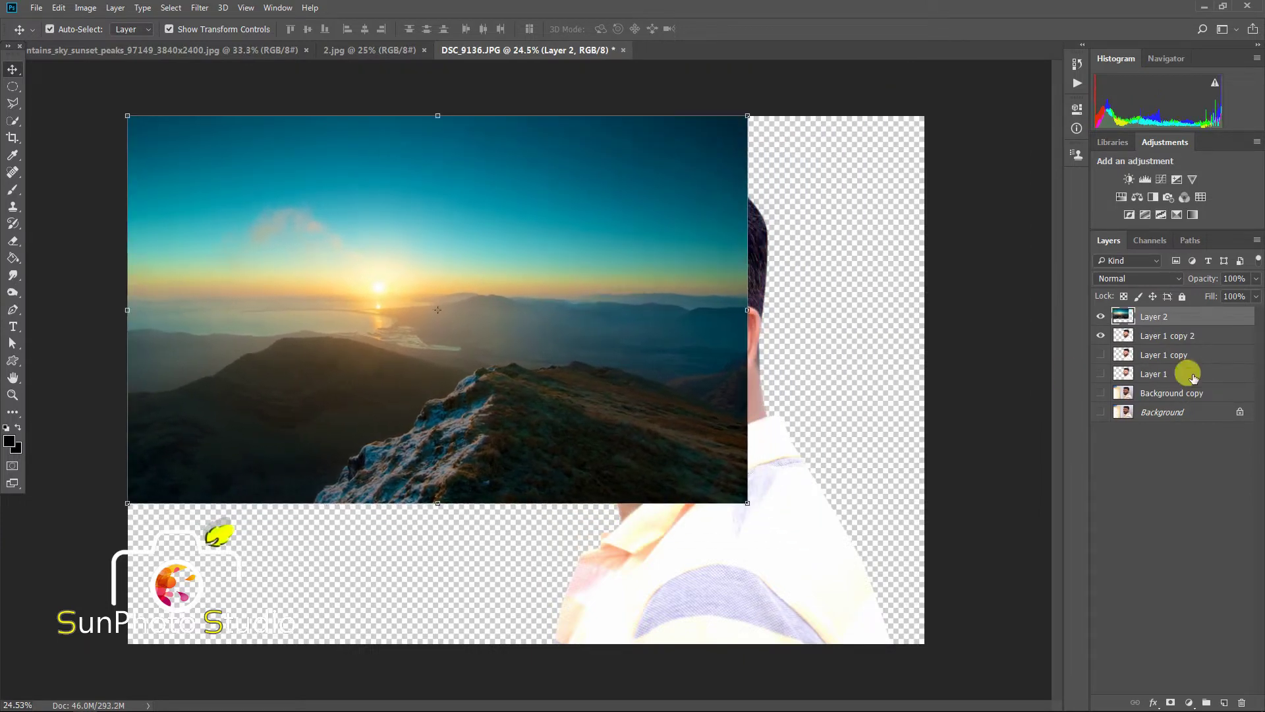
drag(1194, 319, 1186, 344)
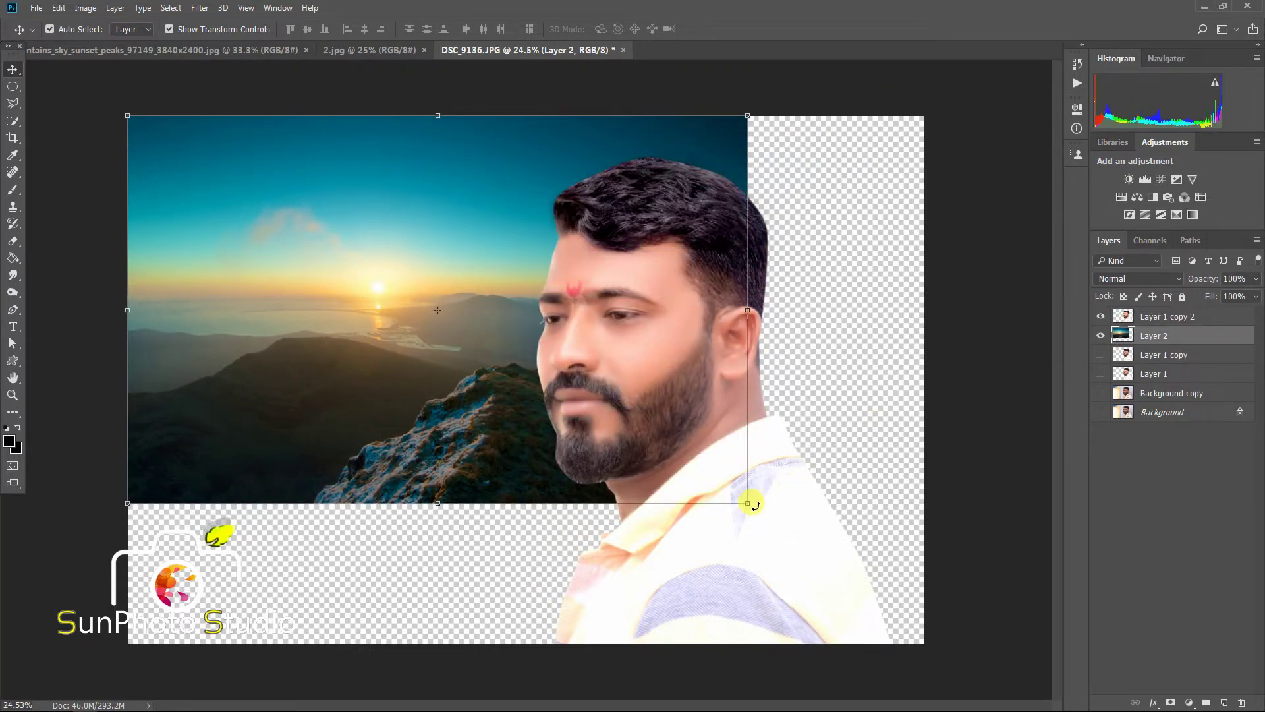
Scale the sunset layer to about 137.7% and shift it so that it covers the whole canvas behind the man
drag(750, 503, 982, 634)
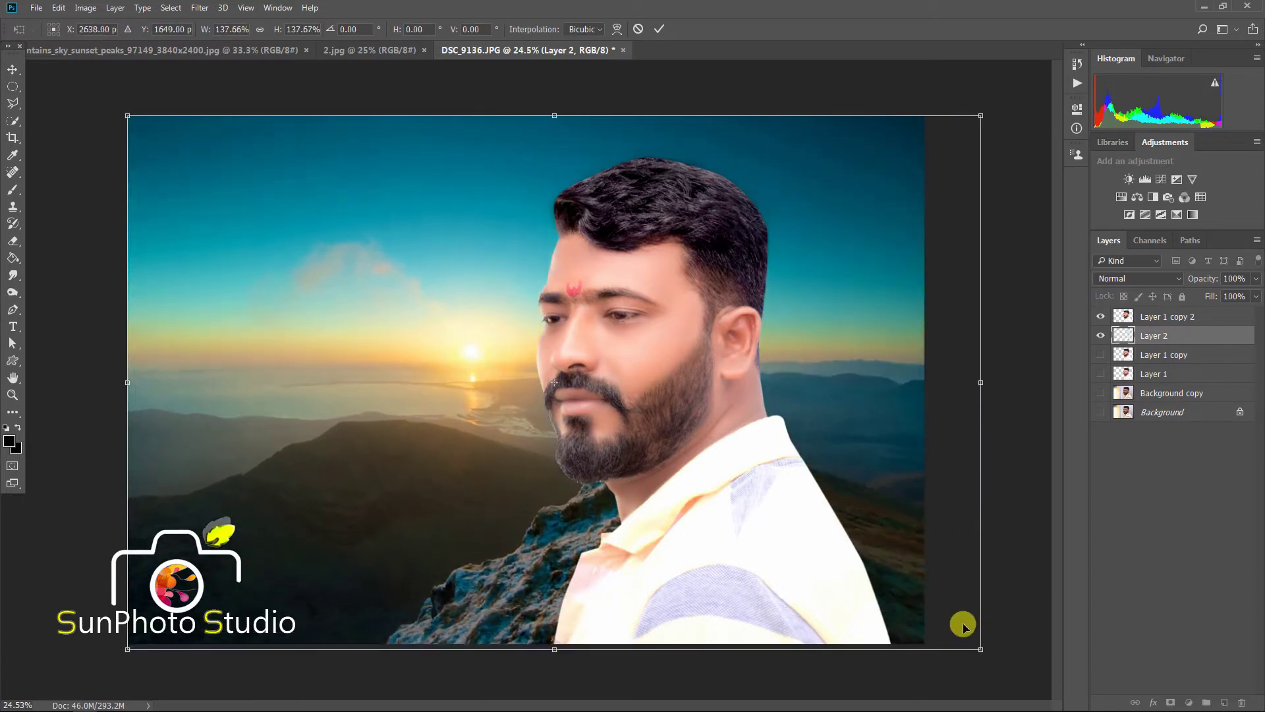
drag(918, 596, 897, 592)
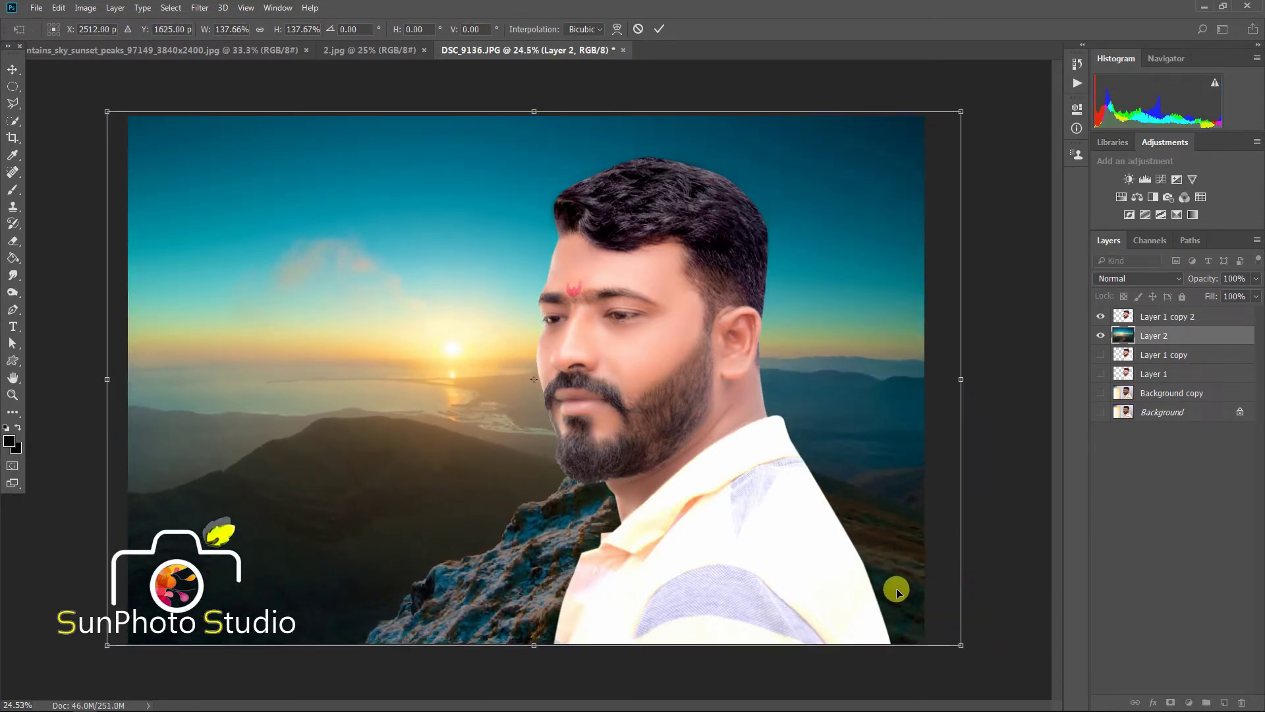
key(Return)
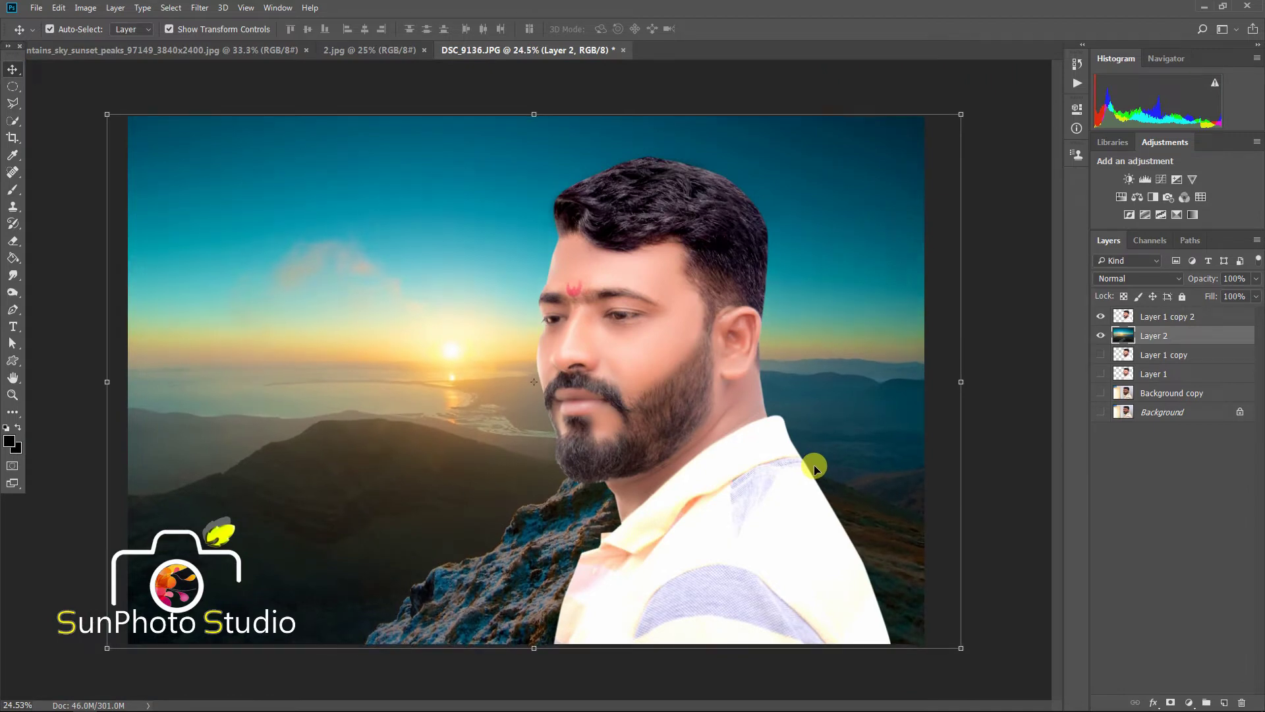
scroll(753, 447, down, 1)
scroll(686, 315, up, 1)
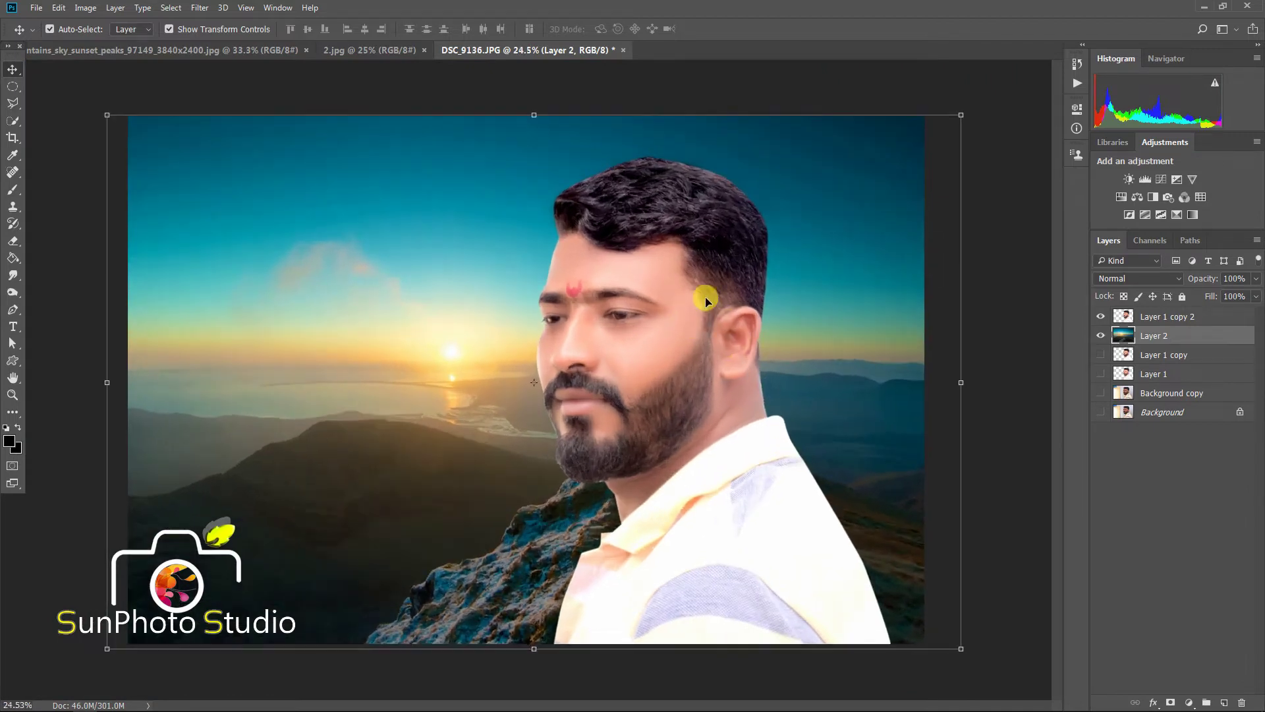
scroll(559, 405, up, 1)
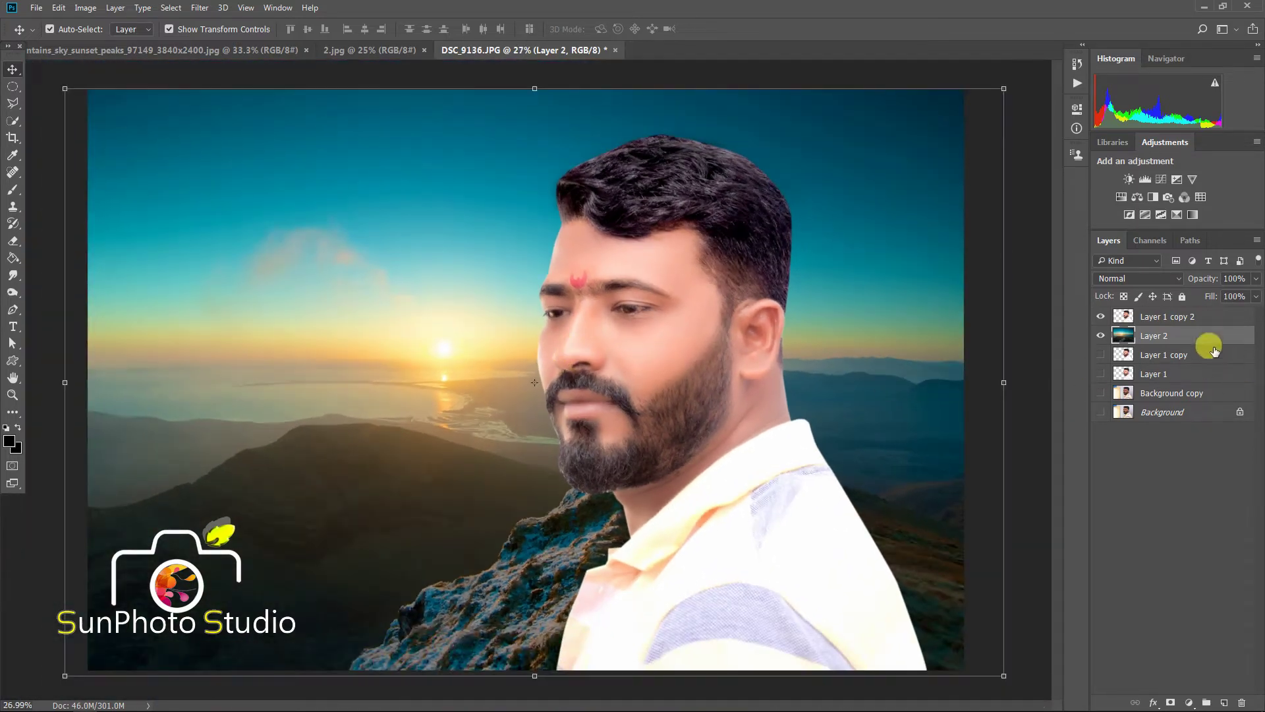
Hide the sunset layer and load the transparency of Layer 1 copy 2 as a new selection
click(1163, 318)
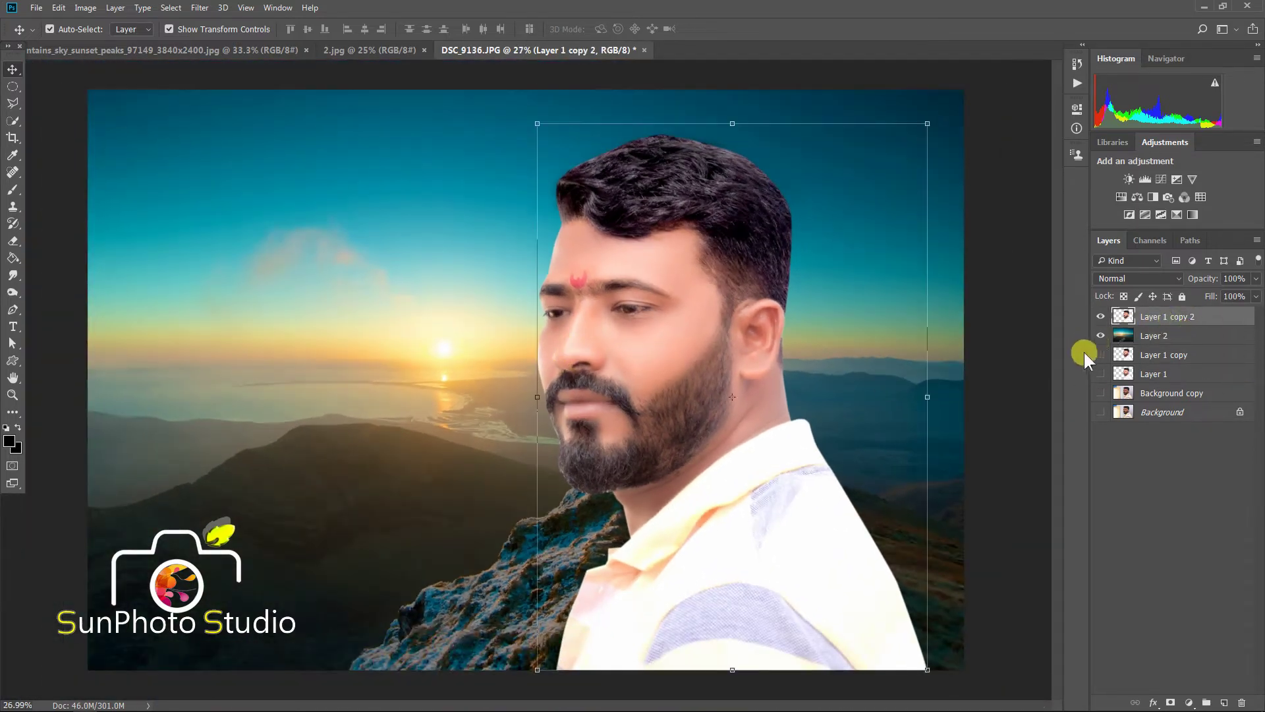
click(1101, 337)
click(170, 8)
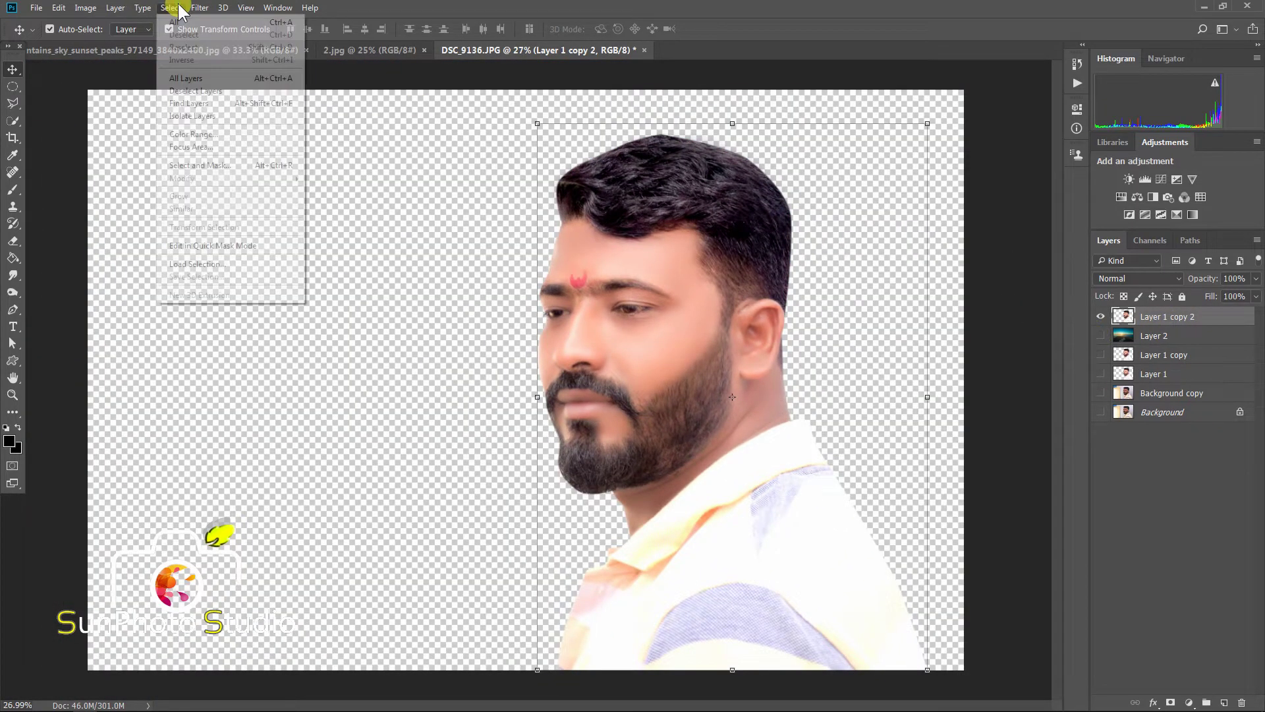
click(168, 270)
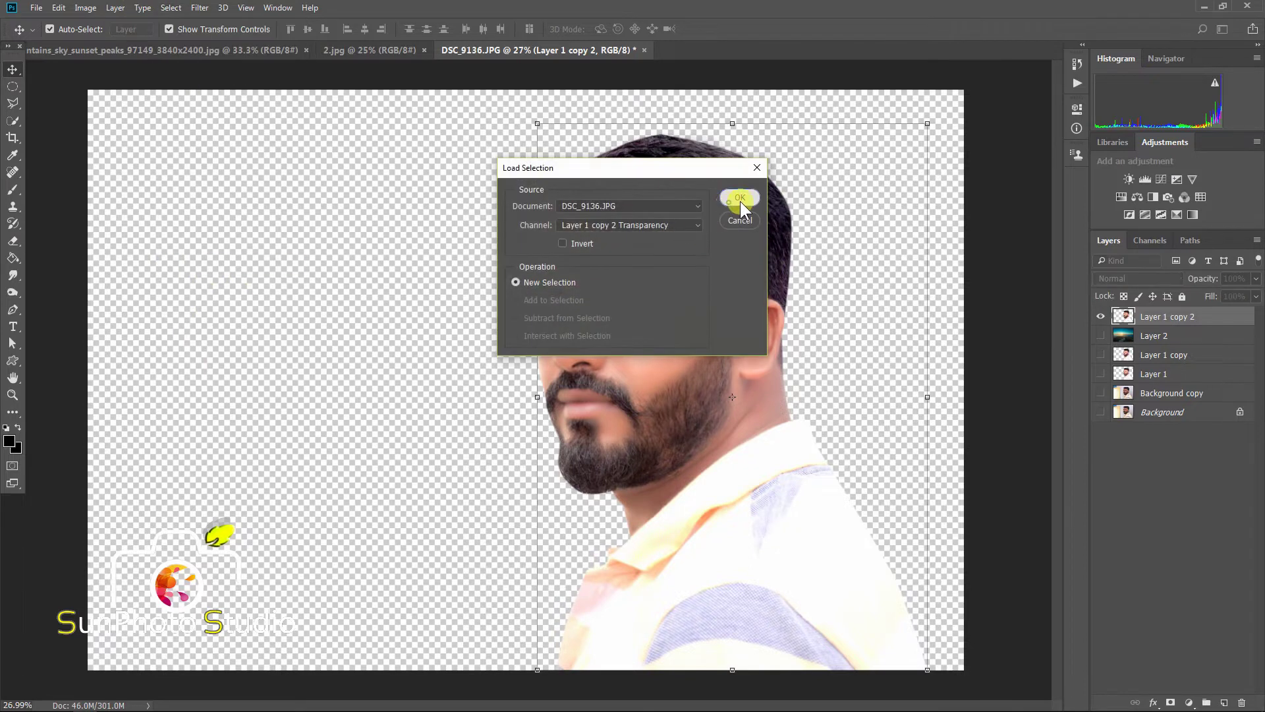
click(740, 198)
Set the brush's foreground color to a light skin tone sampled from the man's forehead
click(12, 189)
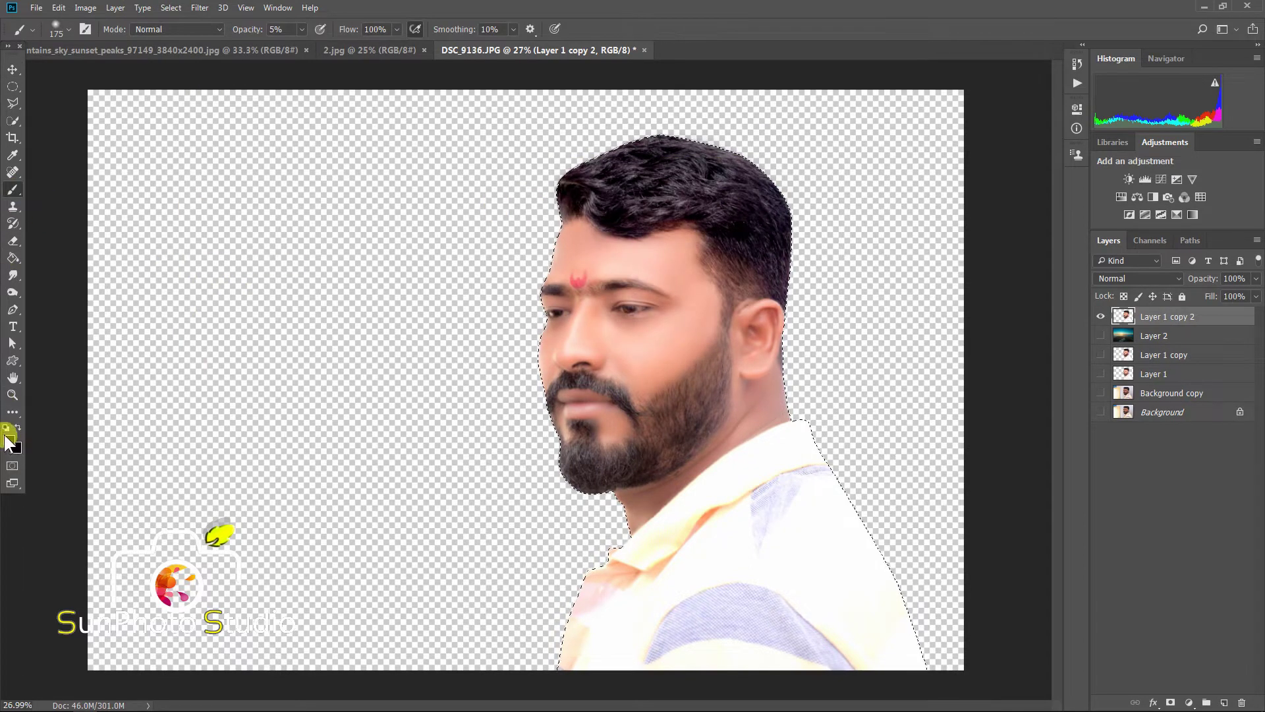
click(9, 442)
click(579, 249)
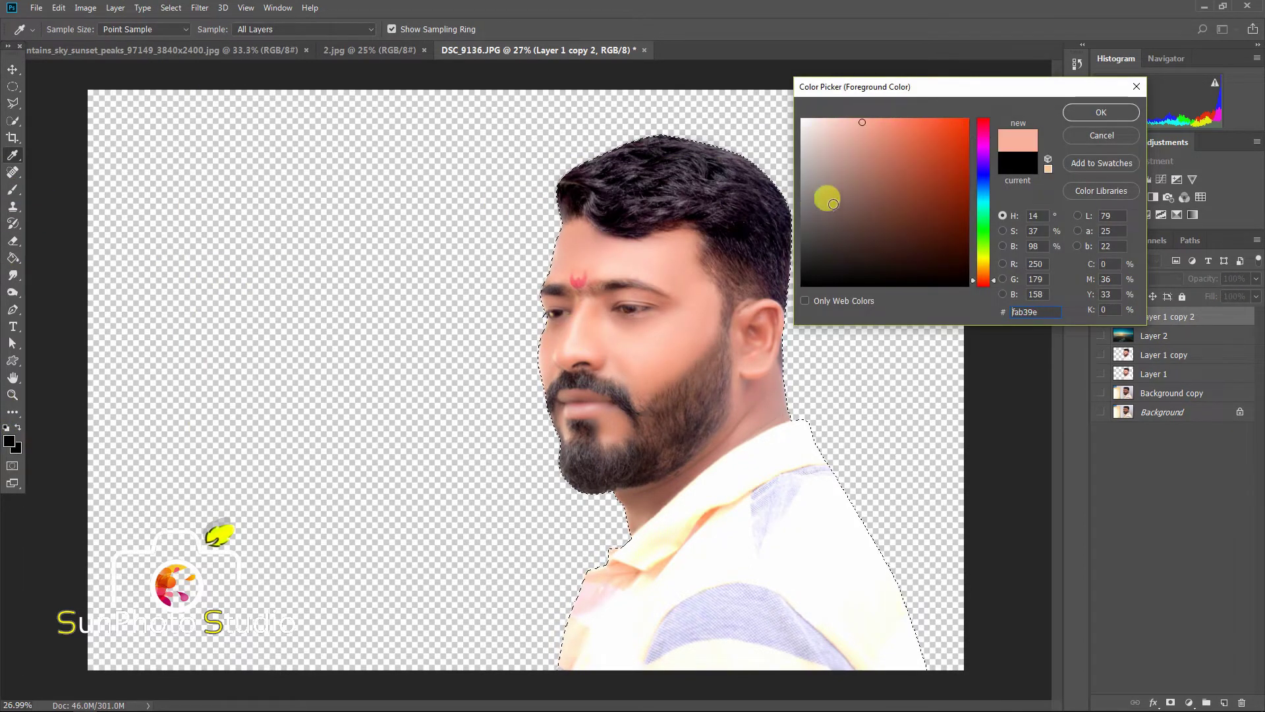
click(1087, 113)
scroll(553, 284, up, 2)
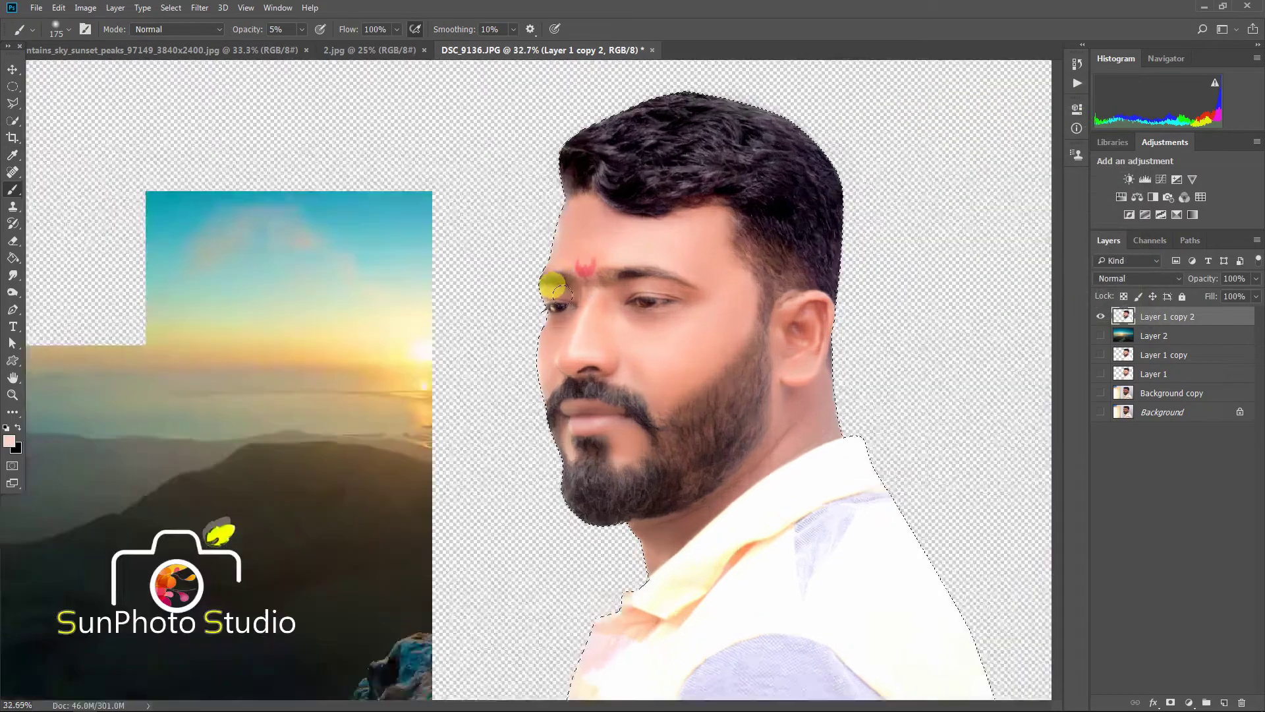
scroll(553, 285, up, 10)
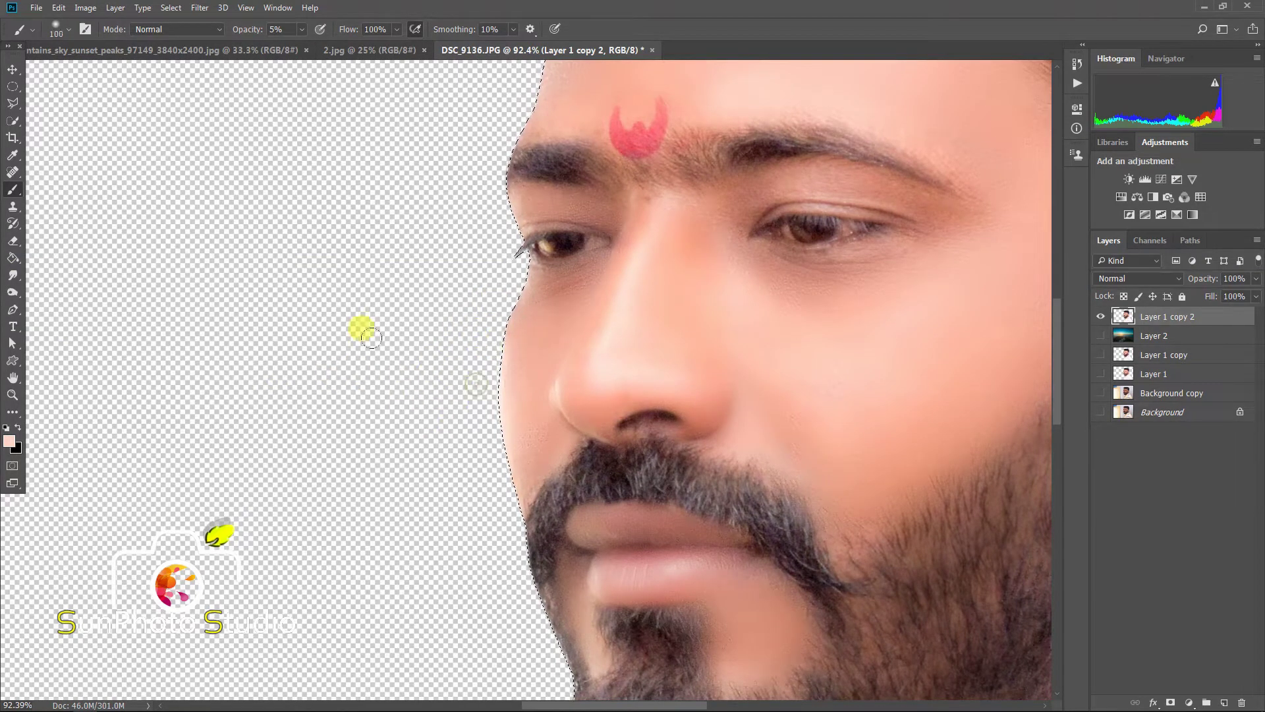
Switch to the Mixer Brush and blend the skin between the near eyebrow and eye at a brush size of about 70
drag(13, 190, 50, 225)
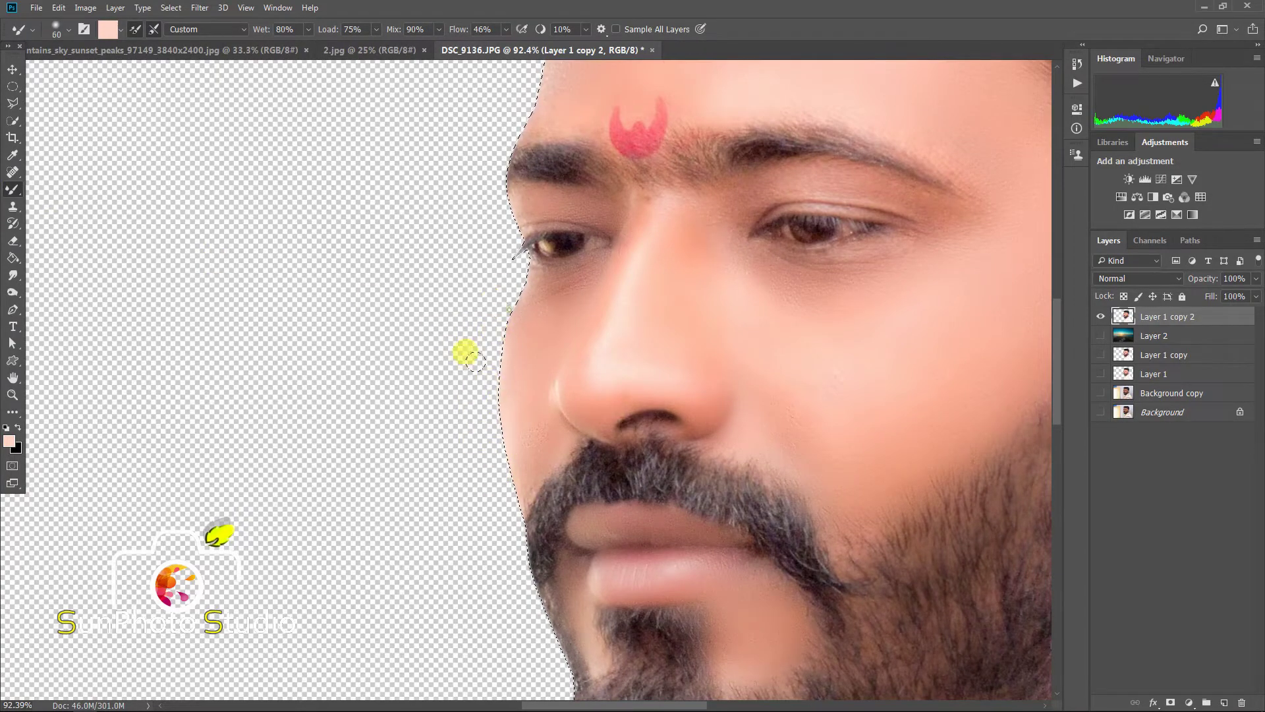
scroll(471, 353, down, 3)
scroll(454, 284, up, 3)
scroll(434, 297, down, 7)
scroll(703, 276, up, 3)
key(bracketleft)
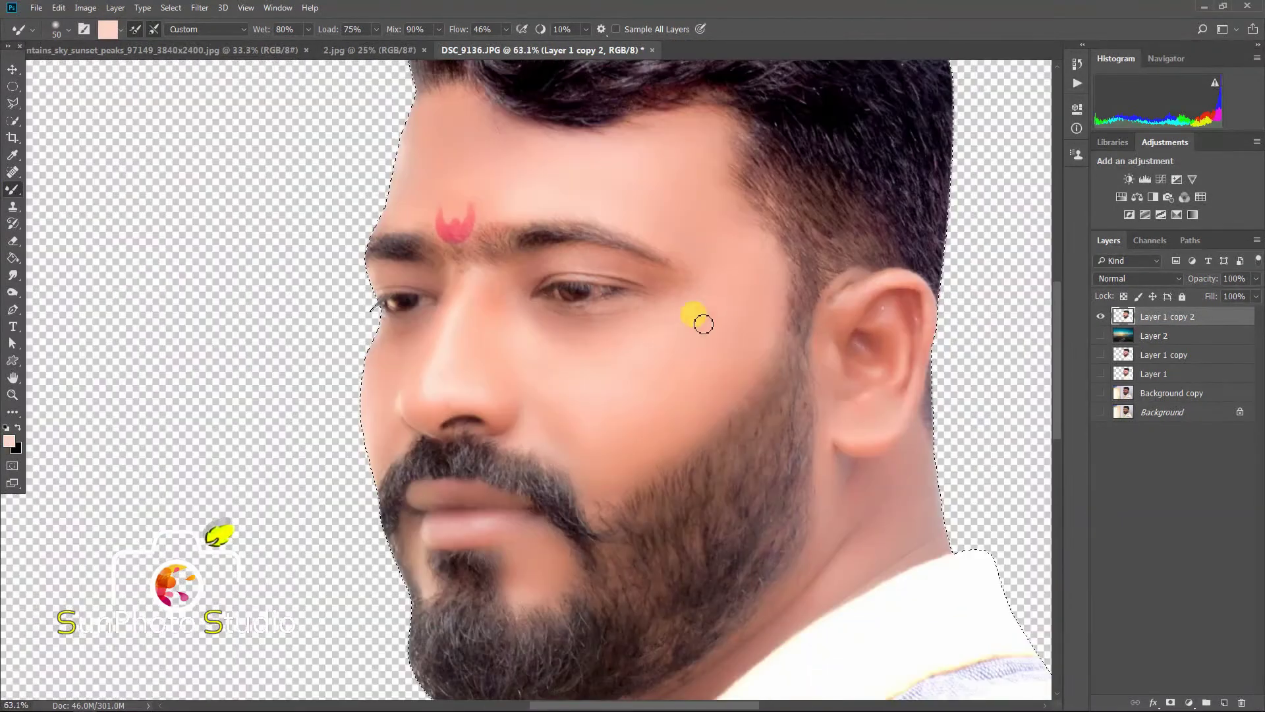
key(bracketright)
key(bracketright)
scroll(511, 260, up, 2)
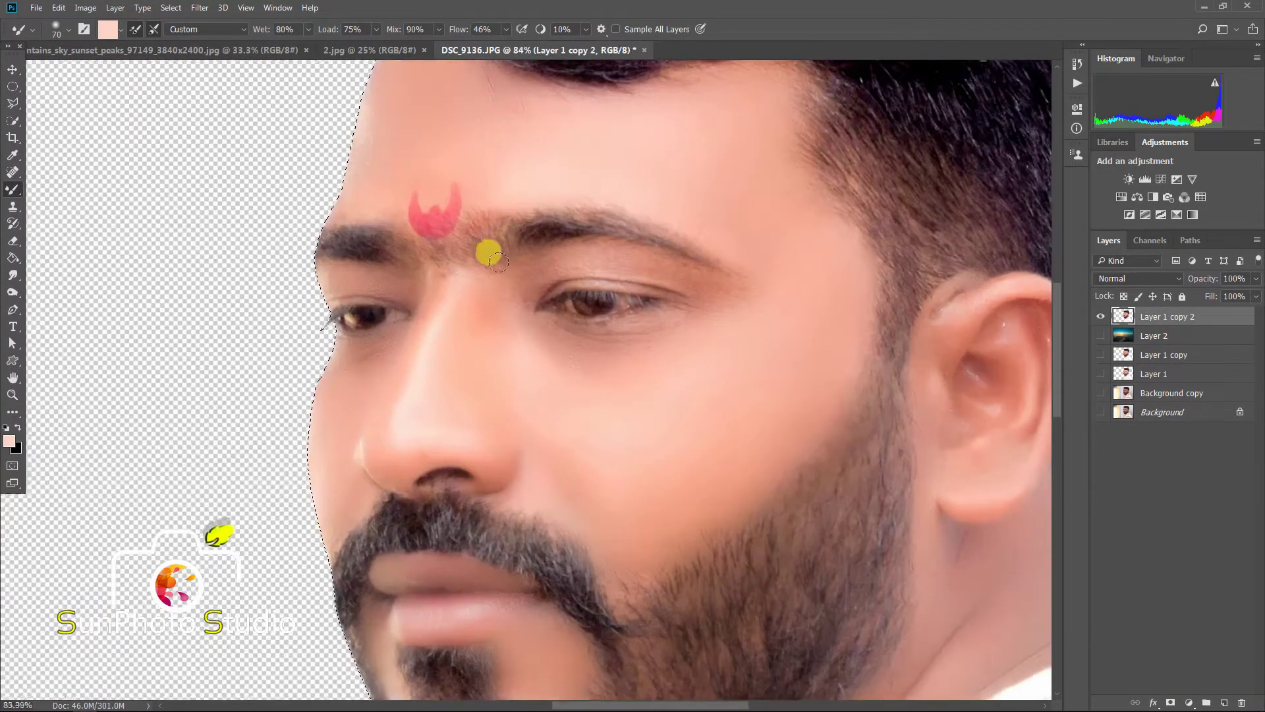
key(bracketright)
mouse_move(580, 250)
mouse_down()
mouse_move(704, 278)
mouse_move(684, 272)
mouse_move(710, 295)
mouse_up()
scroll(708, 293, down, 5)
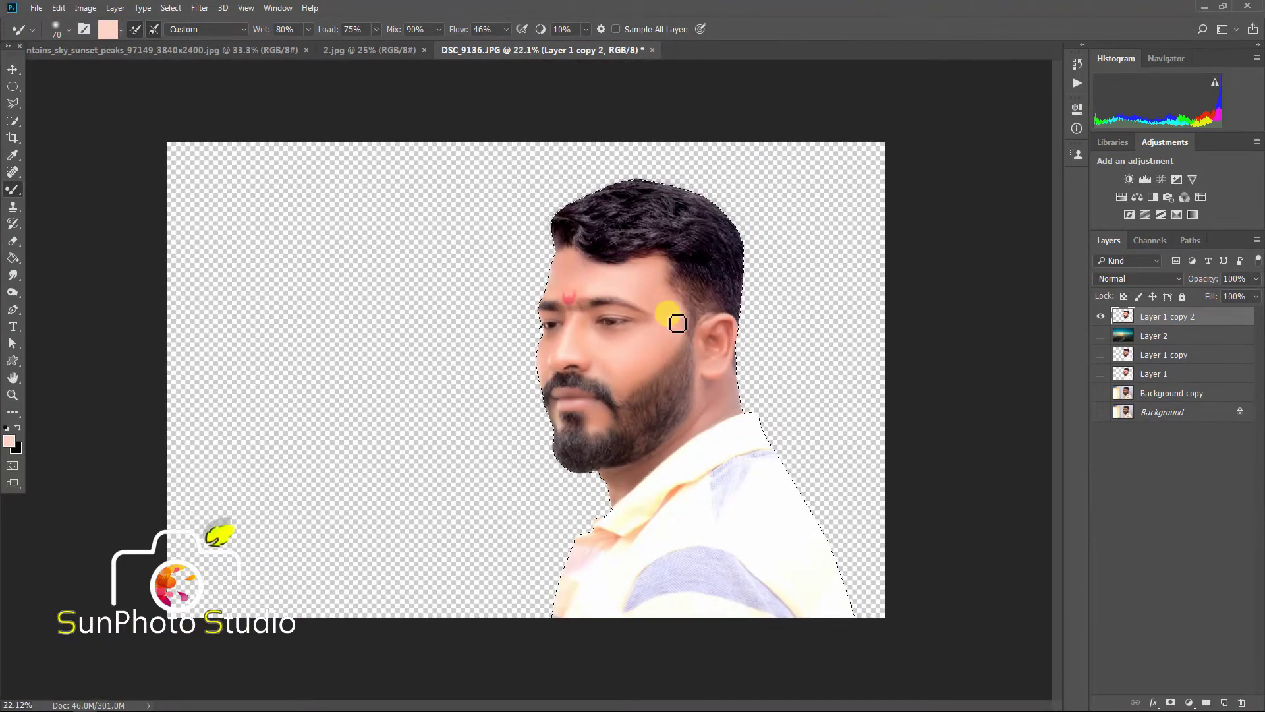
scroll(616, 429, up, 4)
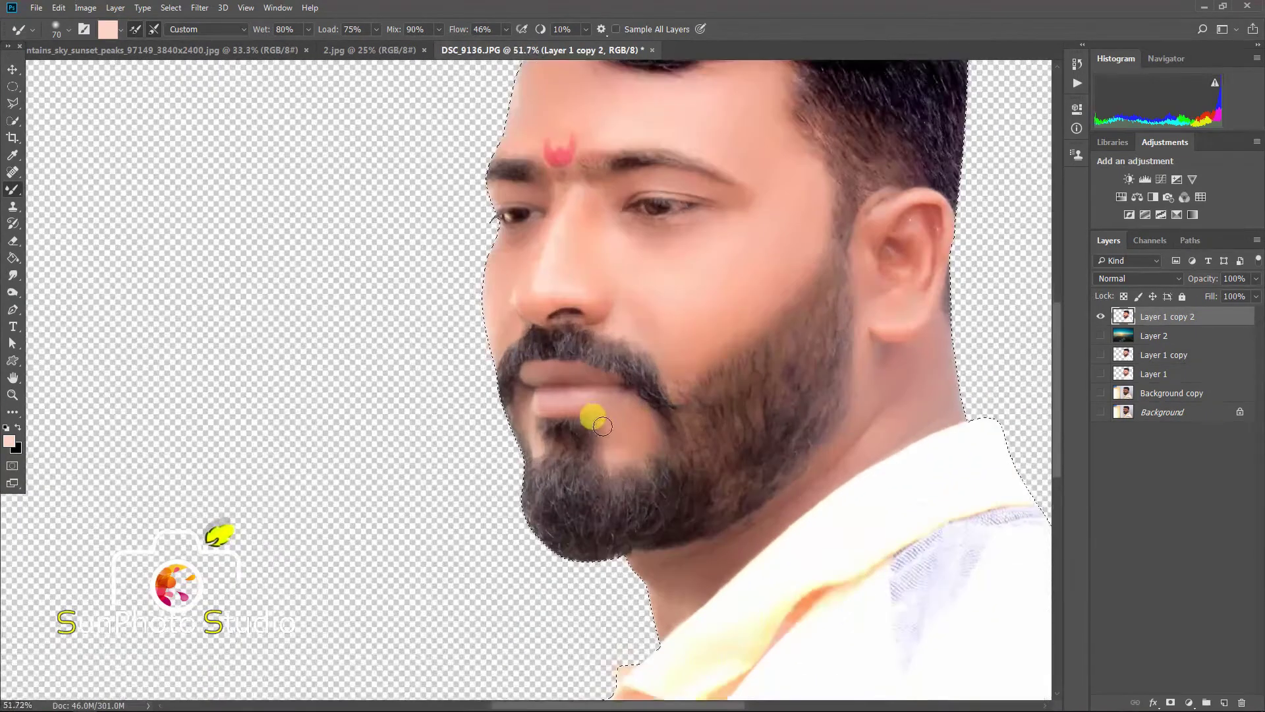
Blend the skin beside the goatee and at the far corner of the mouth with the Mixer Brush
key(bracketright)
key(bracketright)
key(bracketright)
key(bracketright)
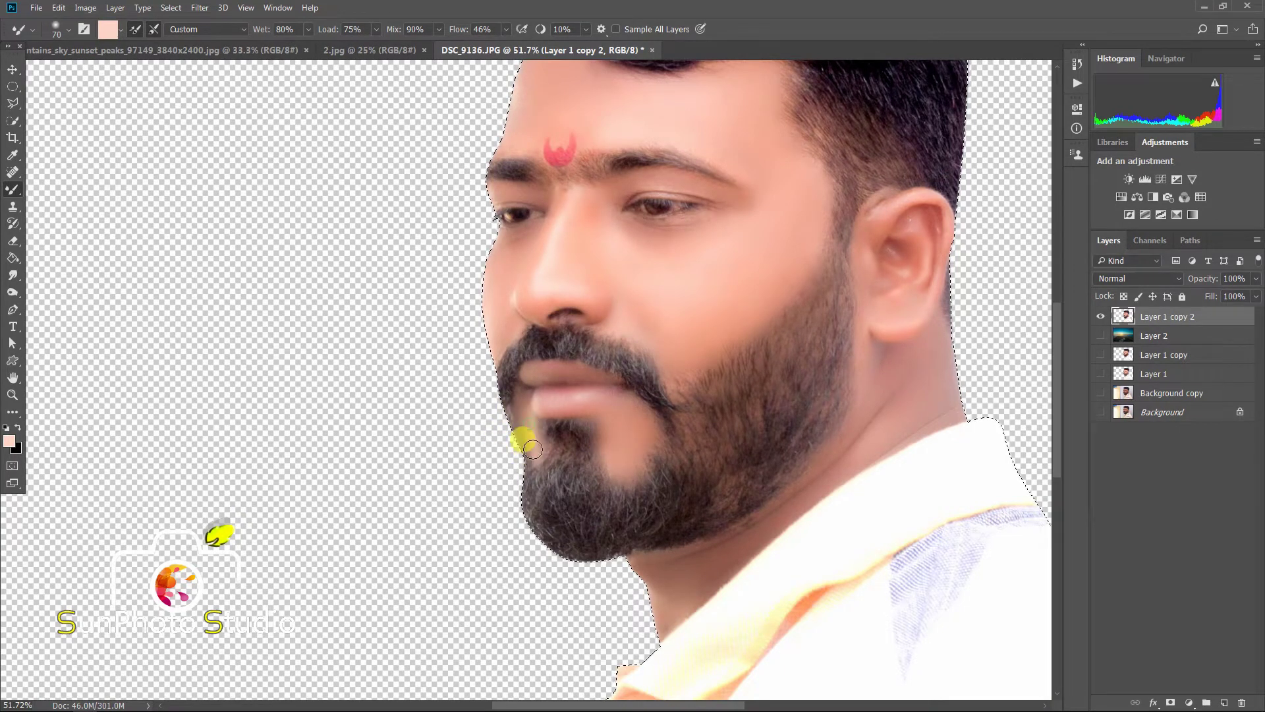
click(601, 441)
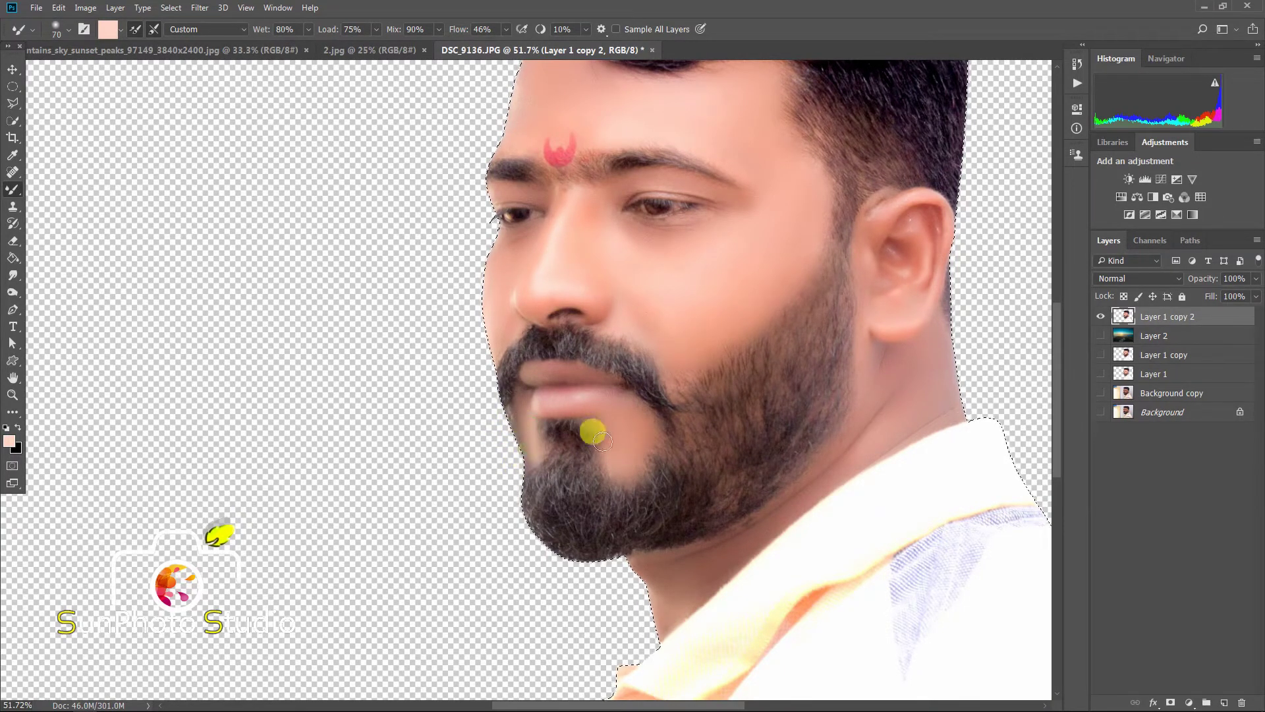
Blend a clean strip of skin between the moustache and the cheek beard with the Mixer Brush
key(bracketright)
key(bracketright)
mouse_move(615, 448)
mouse_down()
mouse_move(606, 453)
mouse_move(632, 463)
mouse_move(664, 358)
mouse_move(704, 453)
mouse_move(701, 435)
mouse_up()
key(bracketleft)
key(bracketleft)
key(bracketleft)
scroll(702, 435, down, 1)
scroll(702, 367, up, 1)
key(bracketleft)
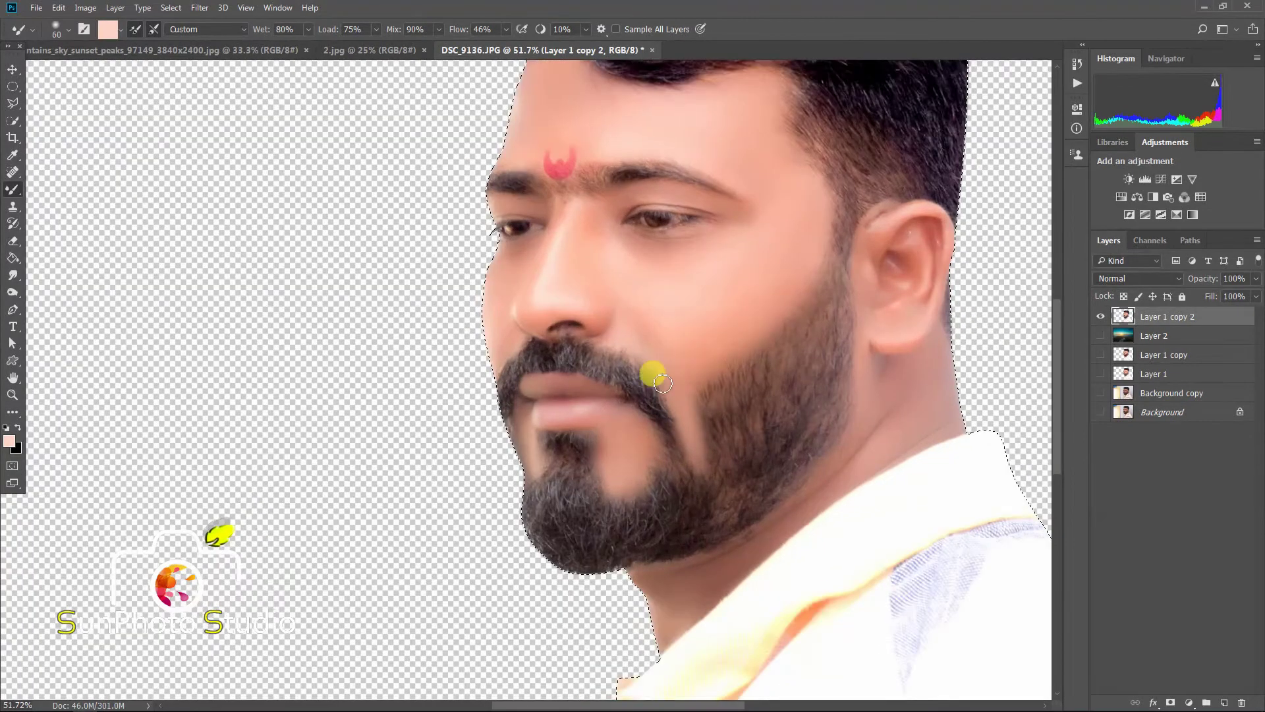
Smooth the upper edge of the cheek beard with the Mixer Brush enlarged to sizes between about 90 and 125
scroll(662, 382, down, 2)
scroll(663, 418, up, 1)
key(bracketright)
key(bracketright)
key(bracketright)
scroll(699, 329, up, 2)
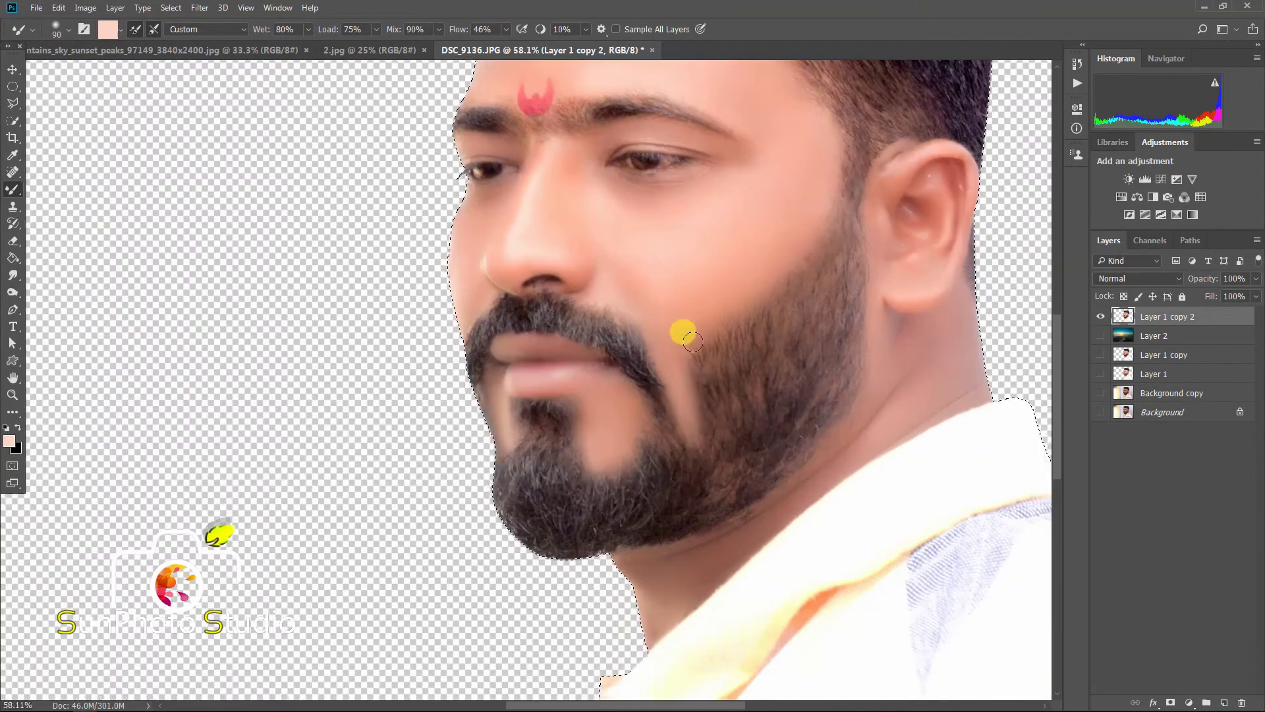
key(bracketright)
mouse_move(692, 342)
mouse_down()
mouse_move(680, 293)
mouse_move(685, 317)
mouse_move(700, 267)
mouse_move(705, 300)
mouse_move(720, 253)
mouse_move(740, 284)
mouse_move(771, 217)
mouse_up()
key(bracketleft)
click(651, 364)
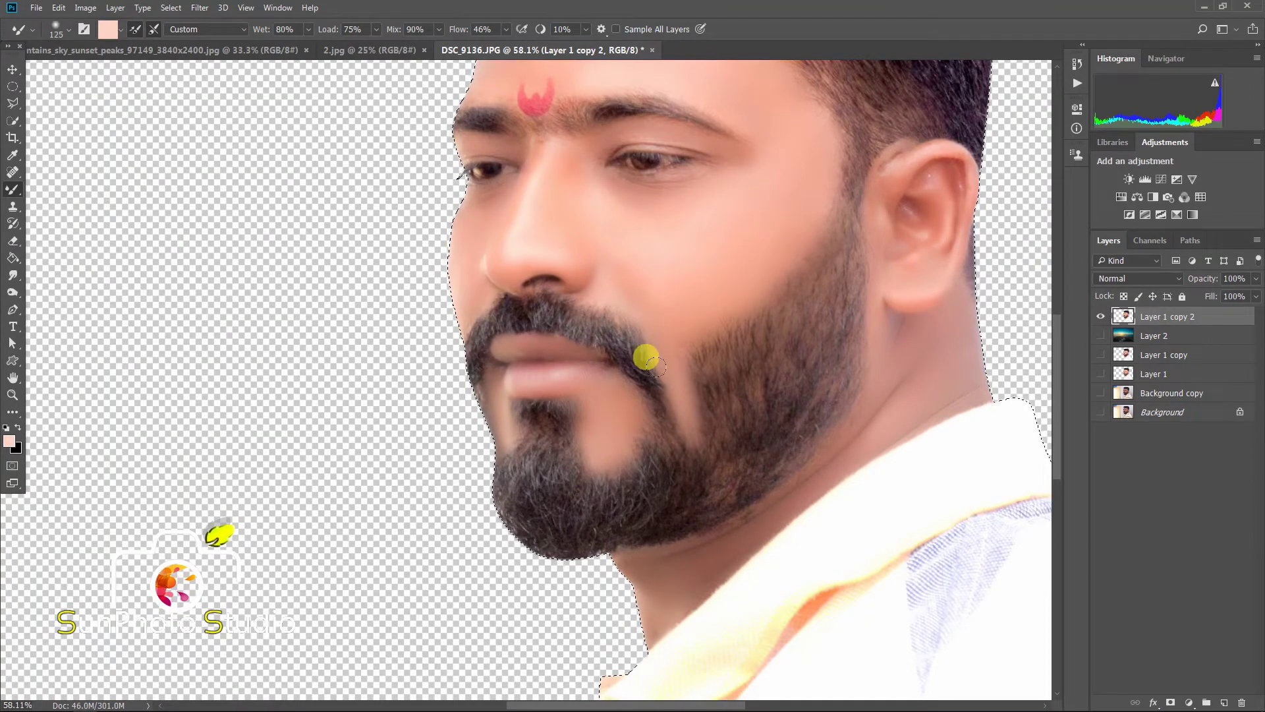
drag(651, 364, 690, 353)
Reduce the Mixer Brush to about 30 and draw thin diagonal shaved lines through the front of the cheek beard
key(bracketleft)
key(bracketleft)
key(bracketleft)
key(bracketleft)
key(bracketleft)
key(bracketleft)
key(bracketleft)
key(bracketleft)
key(bracketleft)
scroll(693, 365, down, 1)
scroll(693, 363, up, 2)
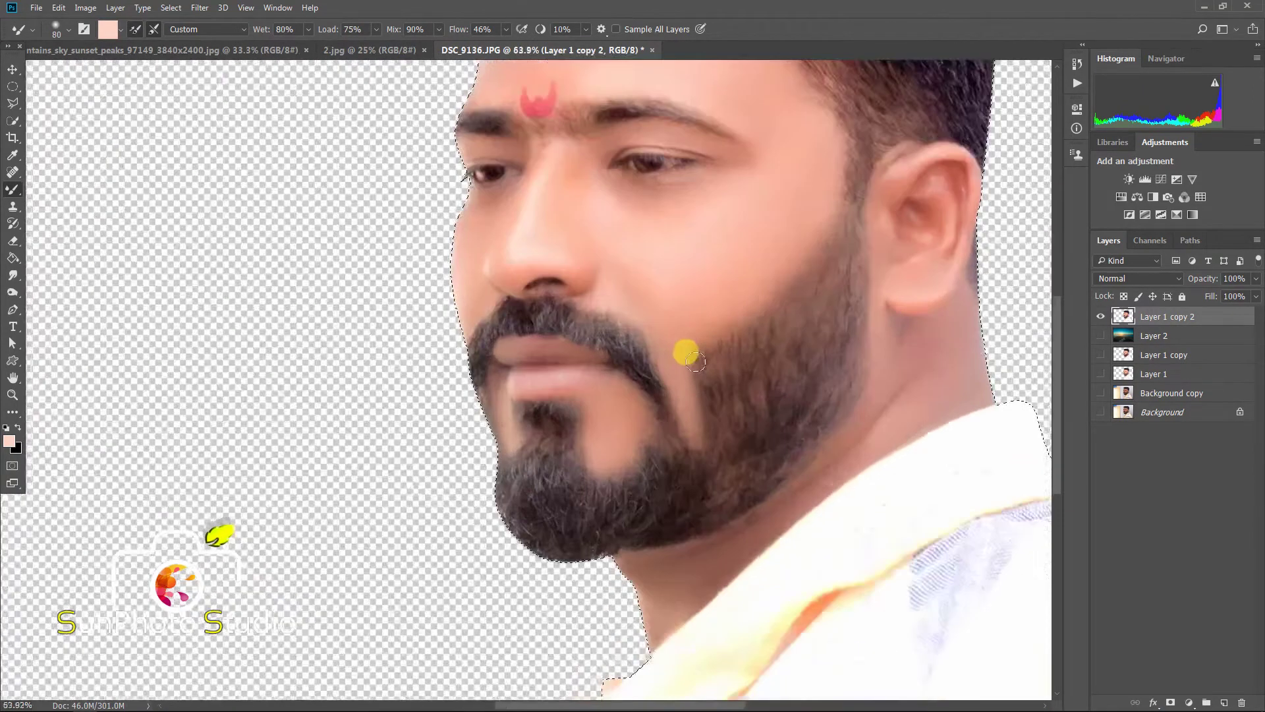
key(bracketleft)
mouse_move(694, 384)
mouse_down()
mouse_move(804, 308)
mouse_move(717, 401)
mouse_move(691, 405)
mouse_move(810, 346)
mouse_move(740, 392)
mouse_move(703, 402)
mouse_move(790, 349)
mouse_move(697, 400)
mouse_move(796, 317)
mouse_up()
key(bracketleft)
key(bracketright)
scroll(725, 329, down, 5)
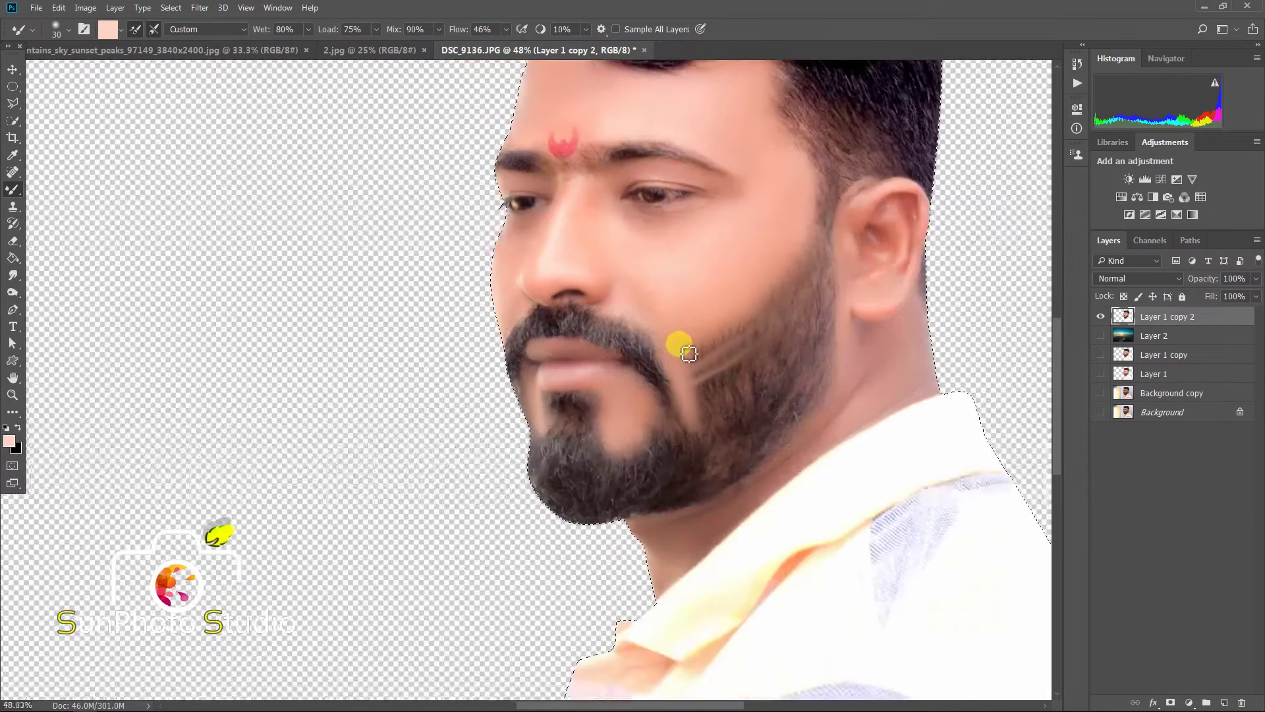
Add another thin diagonal shaved line below the existing ones in the cheek beard, at brush size 30
scroll(656, 432, up, 3)
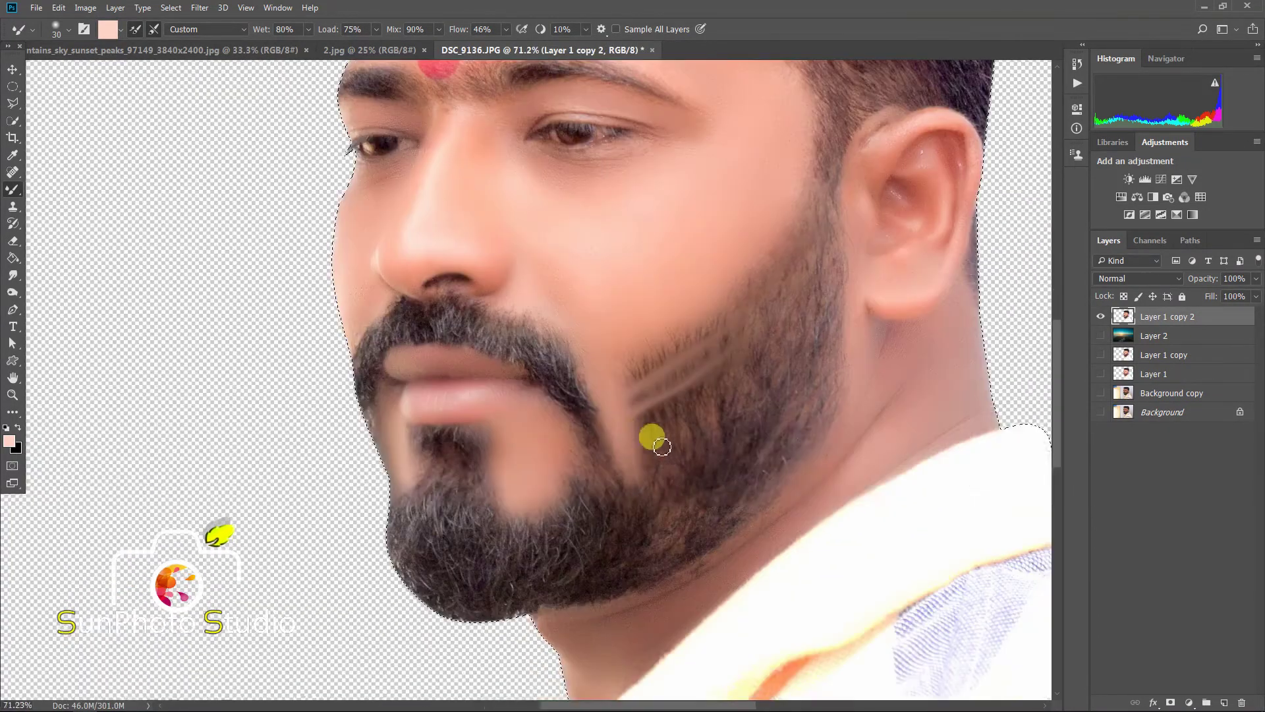
key(bracketright)
key(bracketleft)
drag(634, 444, 746, 362)
scroll(747, 362, down, 4)
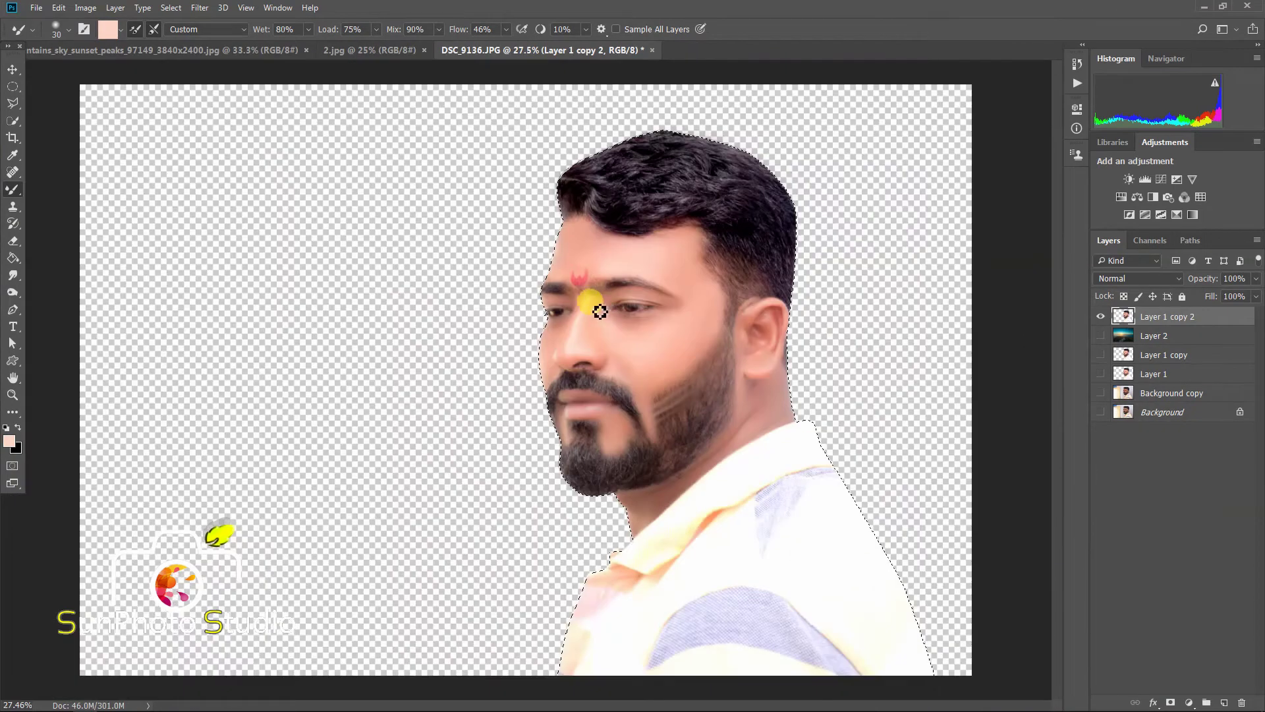
Clear the selection, show the sunset layer behind the man again and make Layer 1 copy 2 the active layer
click(171, 7)
click(191, 34)
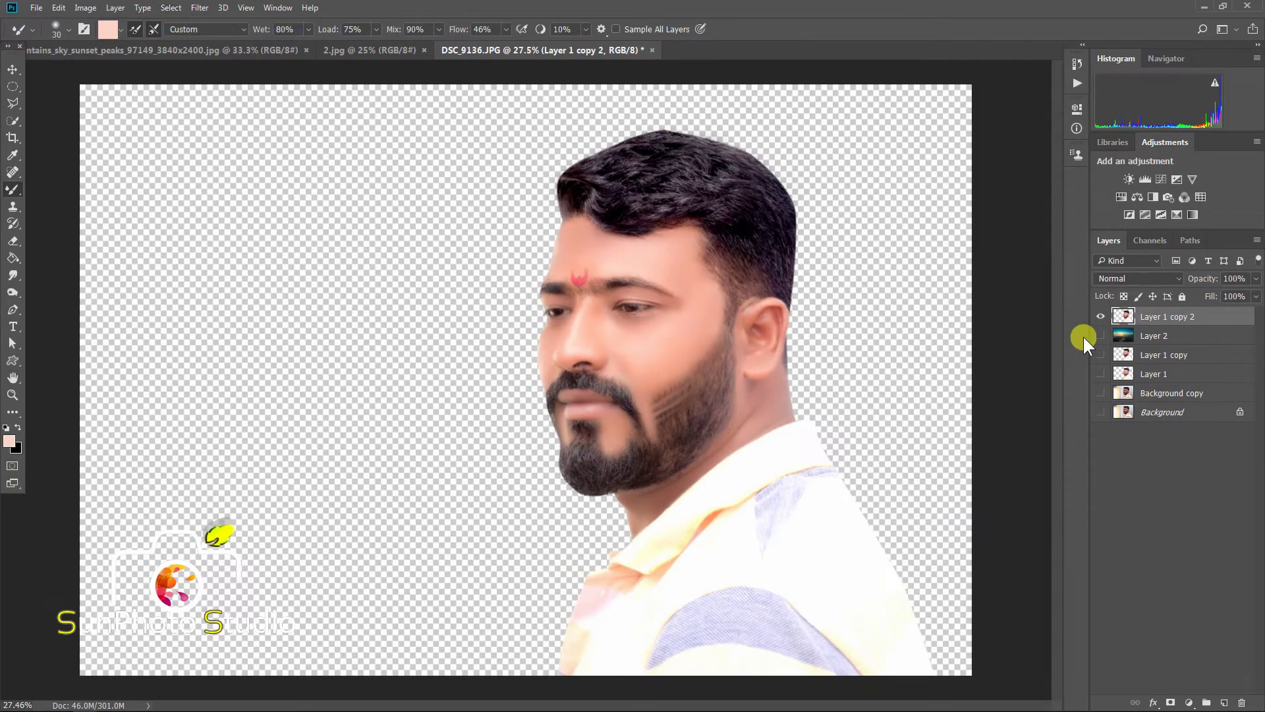
click(1100, 335)
click(1154, 335)
scroll(528, 382, down, 1)
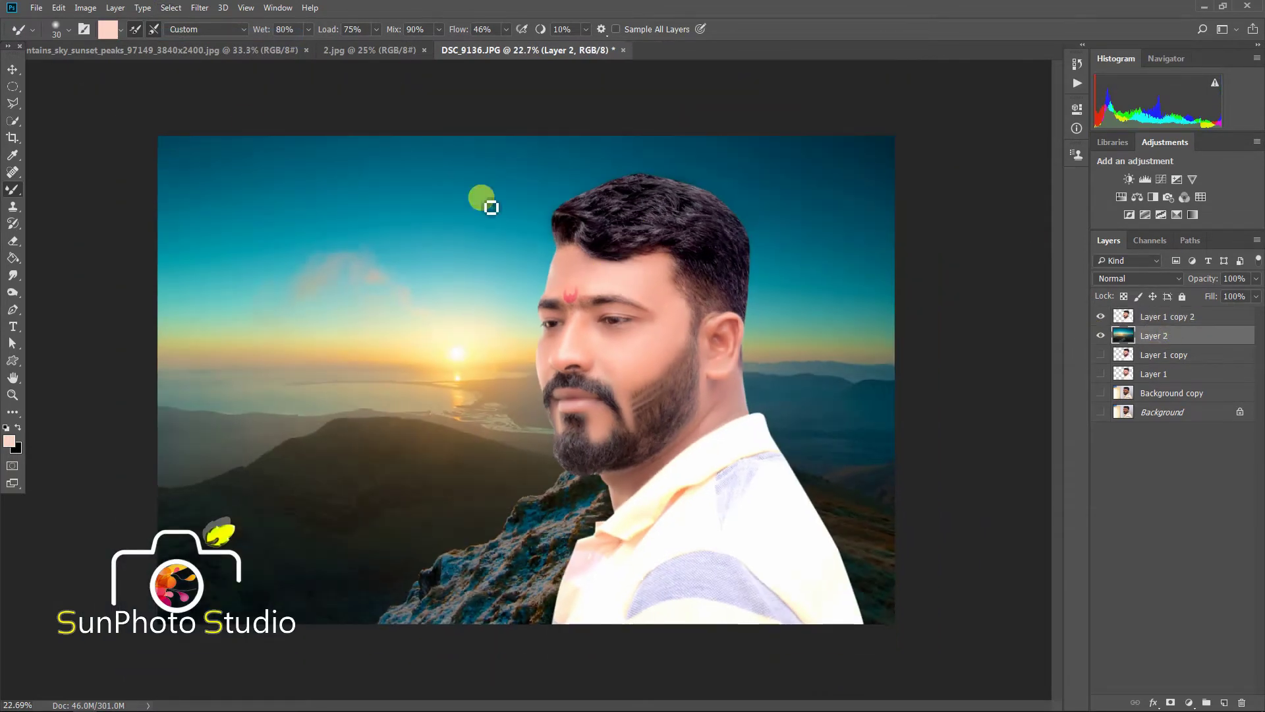
click(1153, 317)
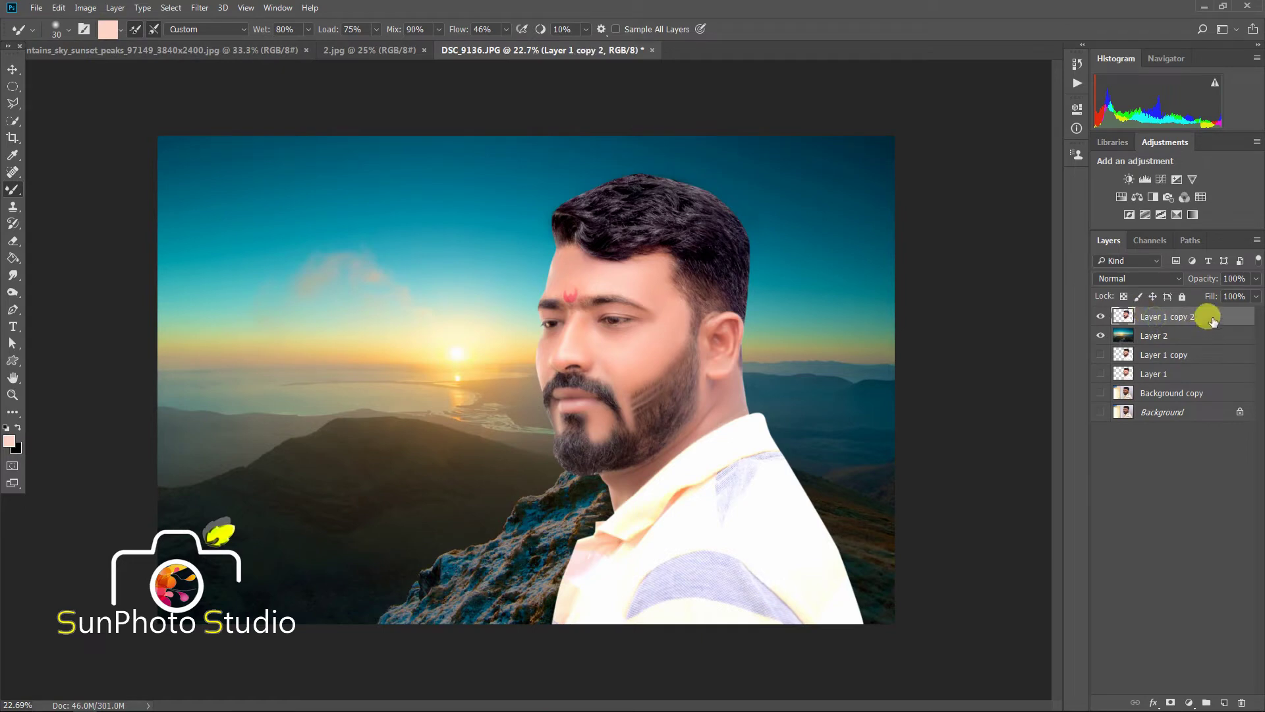
Duplicate Layer 1 copy 2 and set the blend mode of the lower cutout copy to Multiply
drag(1213, 321, 1224, 703)
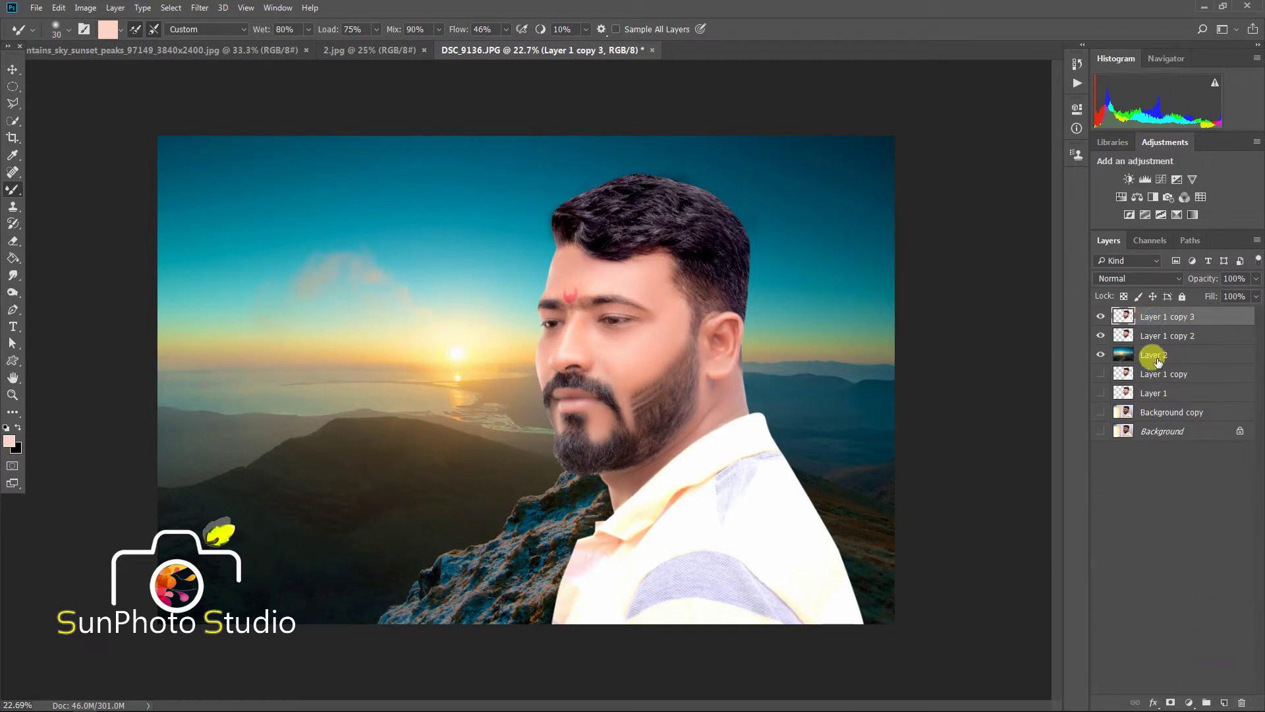
click(1151, 343)
click(1114, 275)
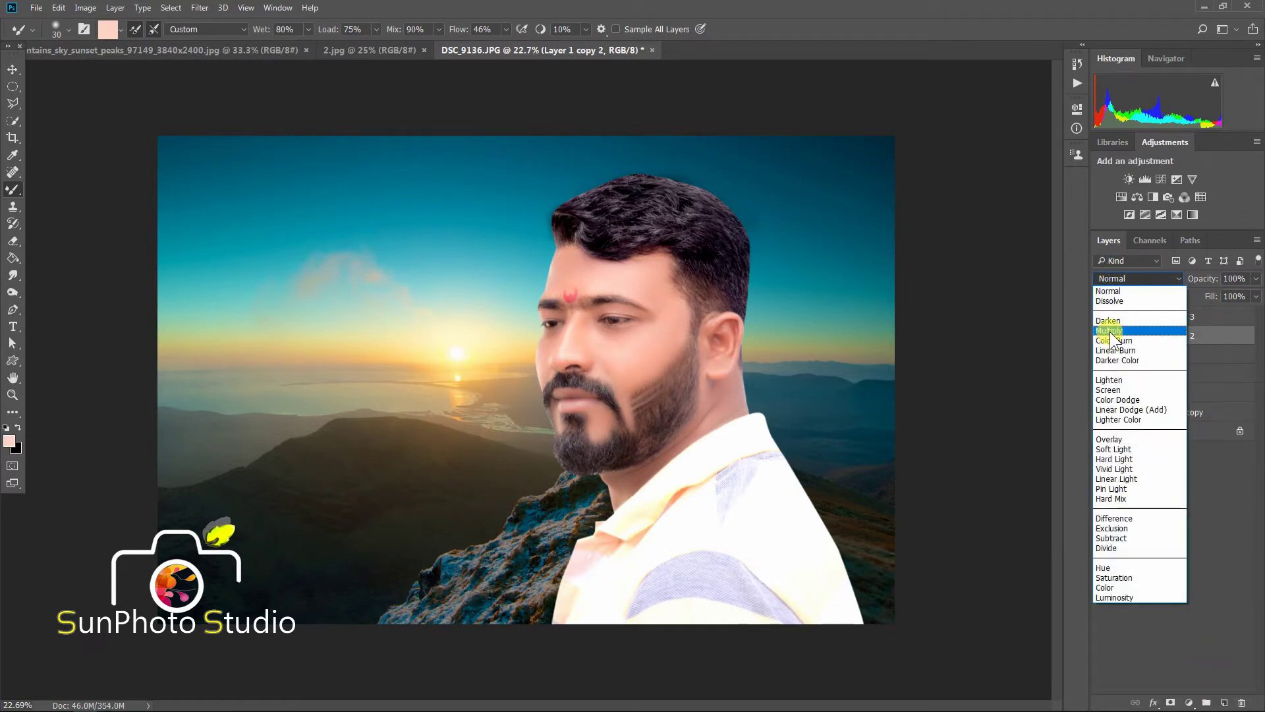
click(1109, 331)
On Layer 1 copy 3, erase softly along the upper outline of the hair with the Eraser enlarged to 300
click(1154, 315)
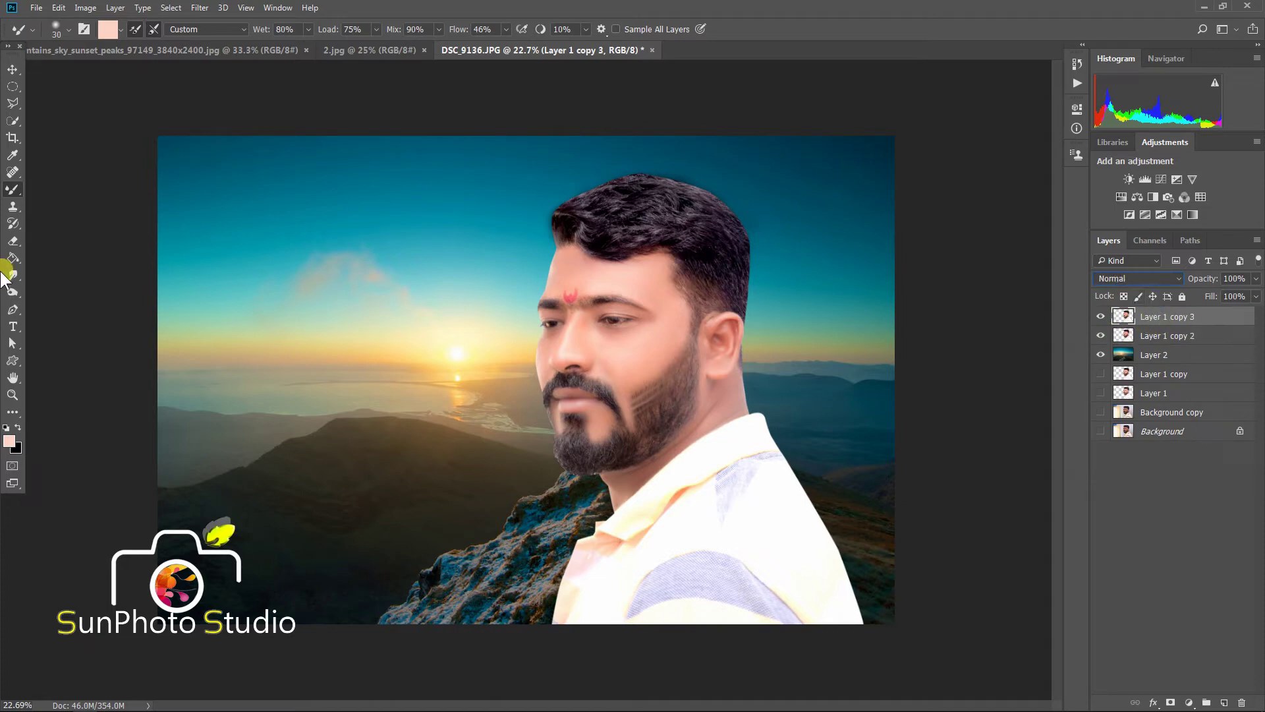
click(13, 240)
scroll(661, 220, up, 3)
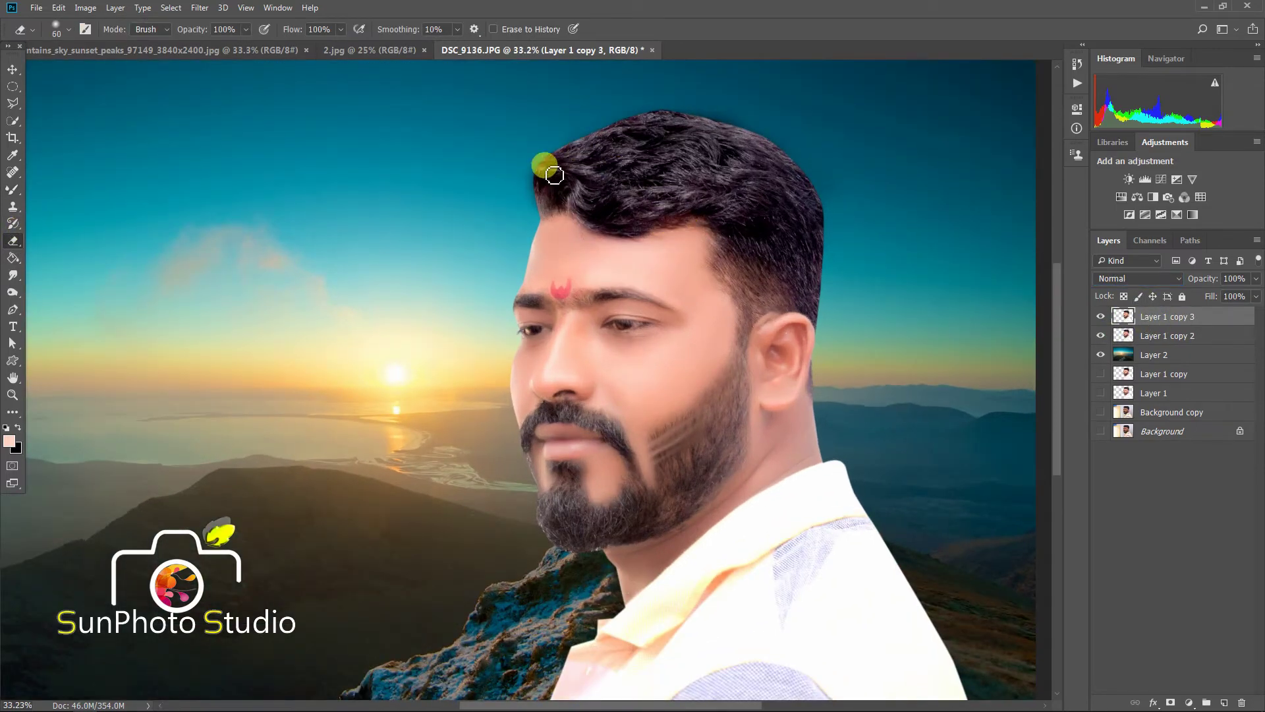
key(bracketright)
key(bracketright)
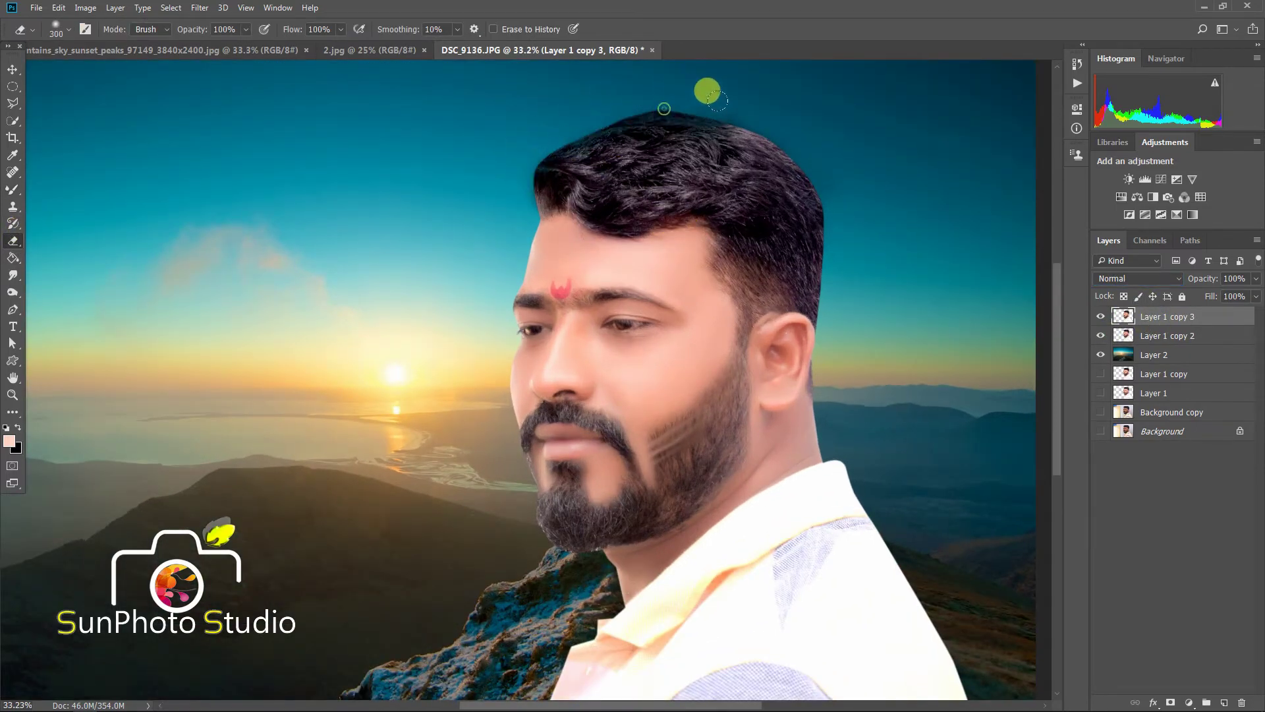
Blur the sunset on Layer 2 with a 51 px Tilt-Shift blur, moving the focus band below the picture
scroll(746, 158, down, 3)
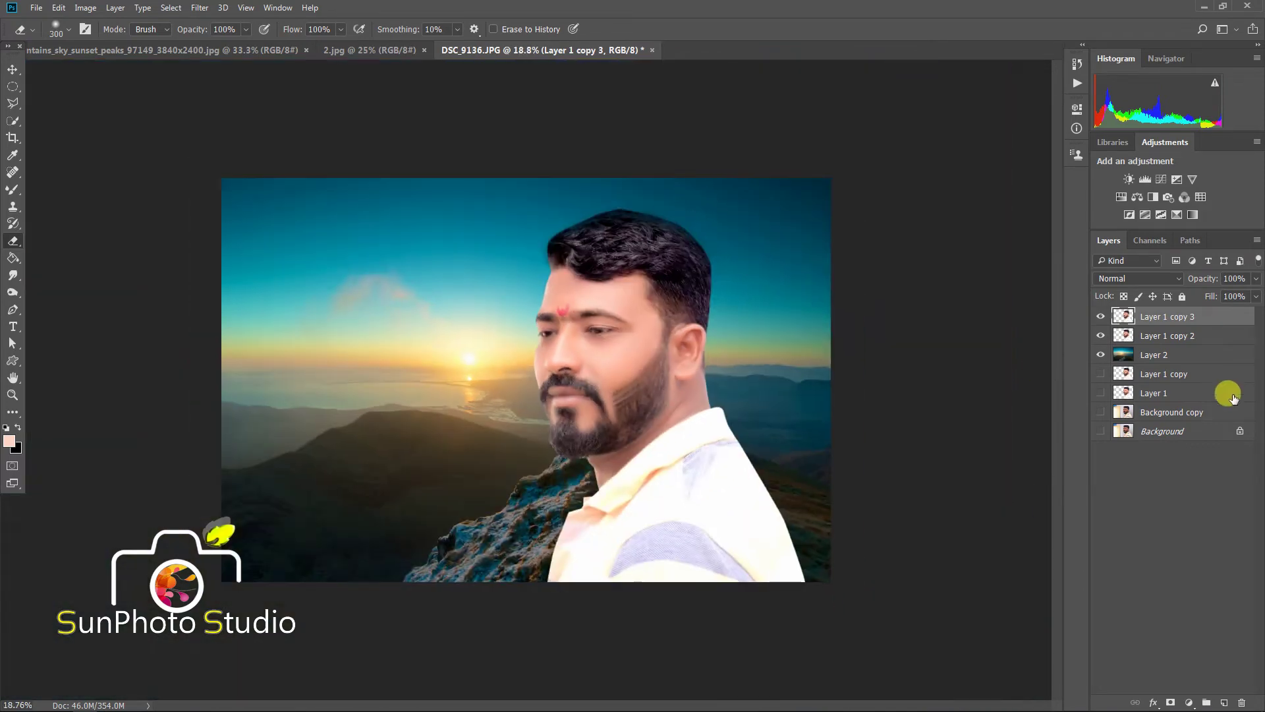
click(1140, 357)
click(200, 8)
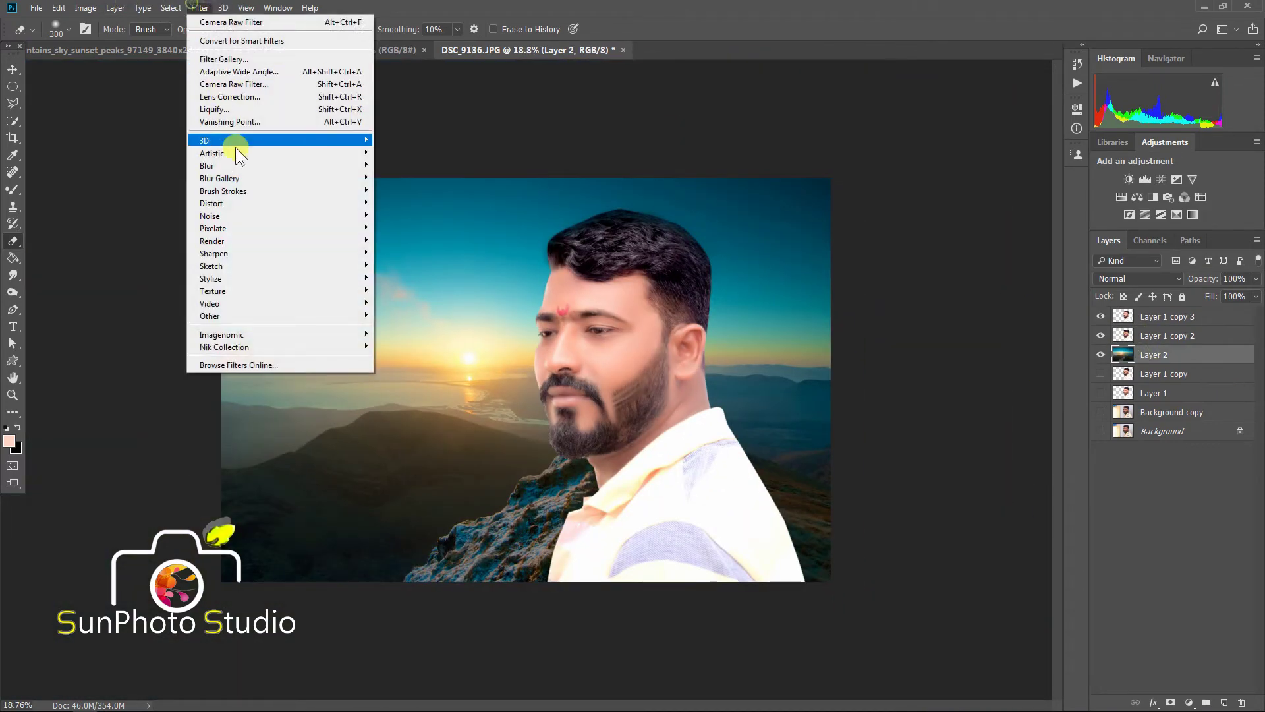
mouse_move(221, 178)
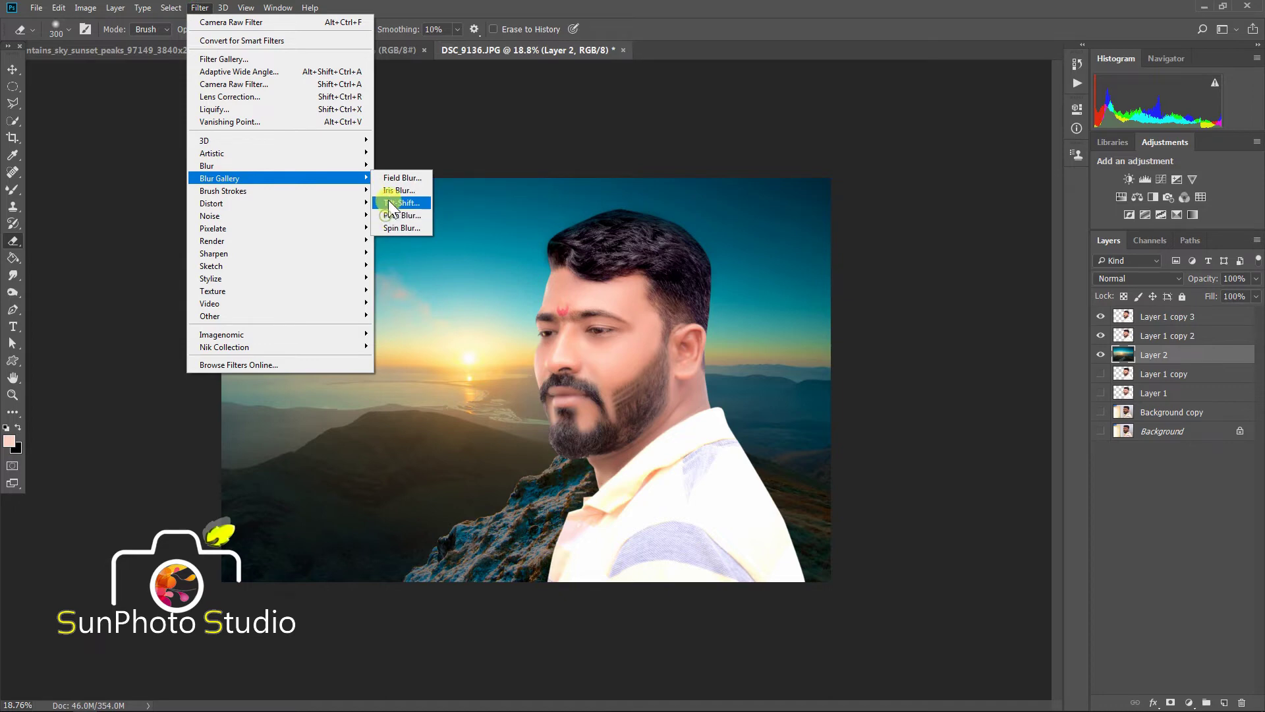
click(385, 204)
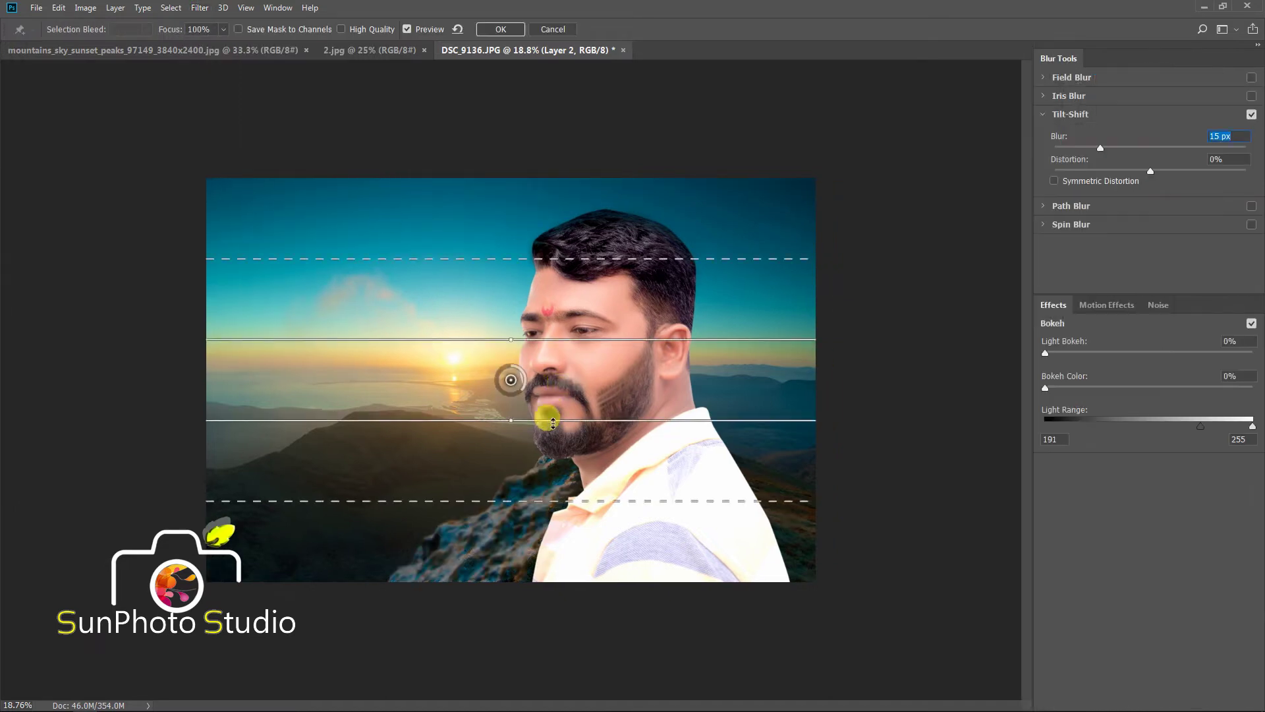
drag(554, 649, 550, 646)
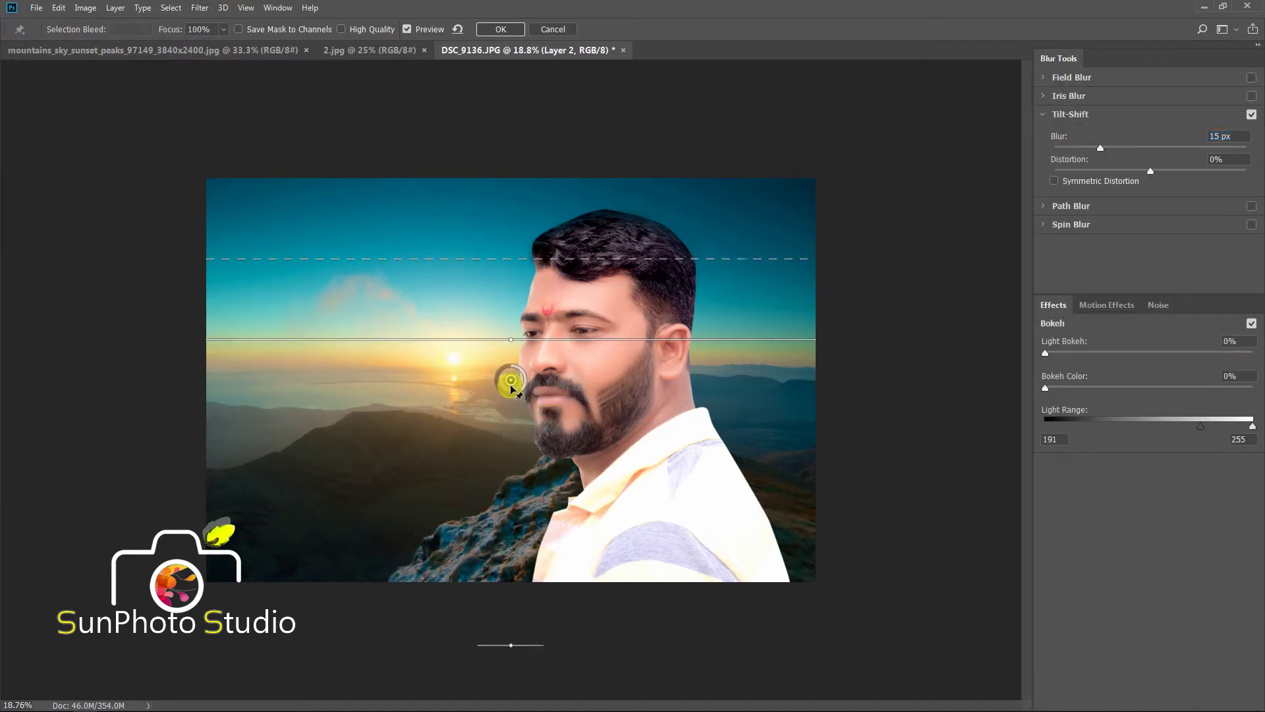
drag(512, 398, 512, 608)
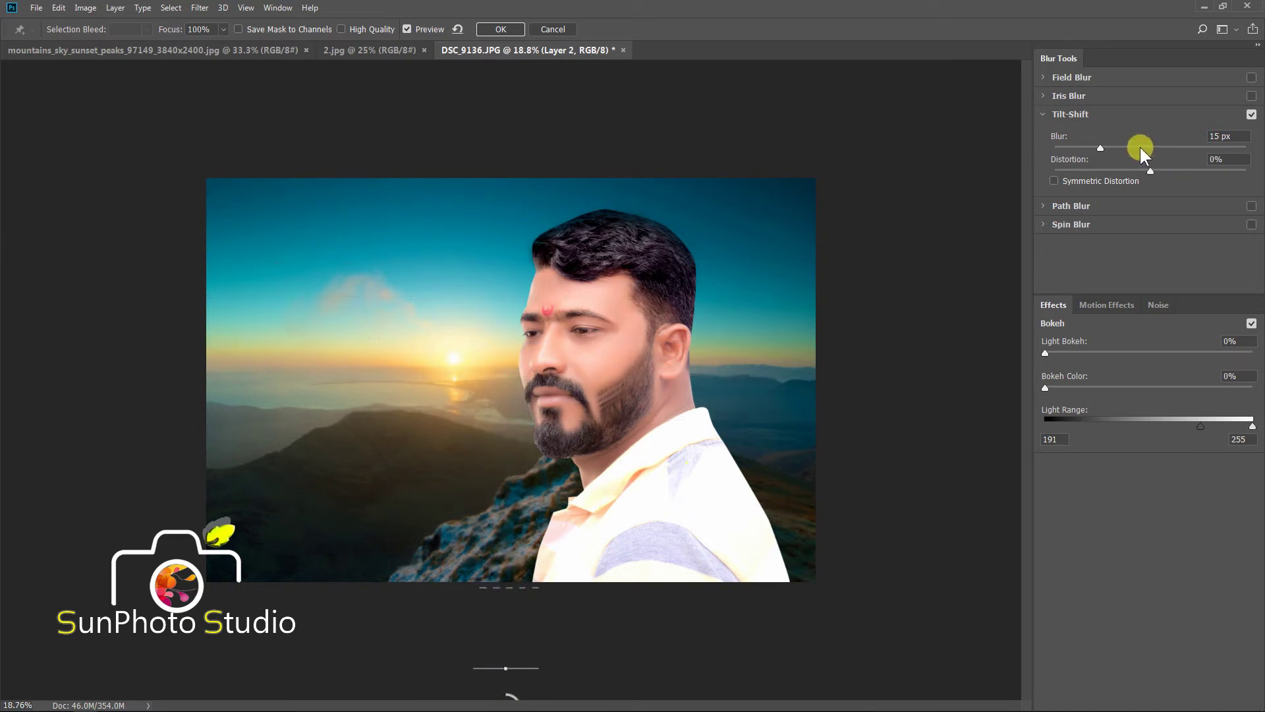
drag(1140, 148, 1137, 148)
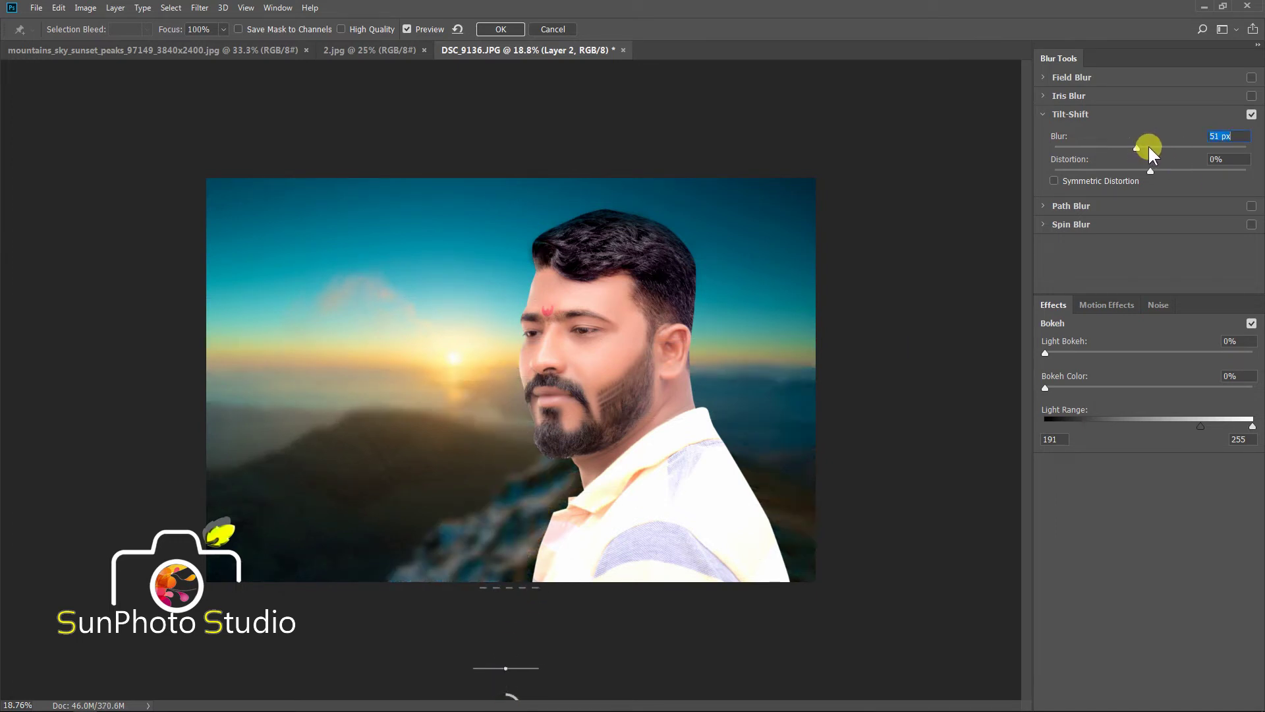
click(500, 26)
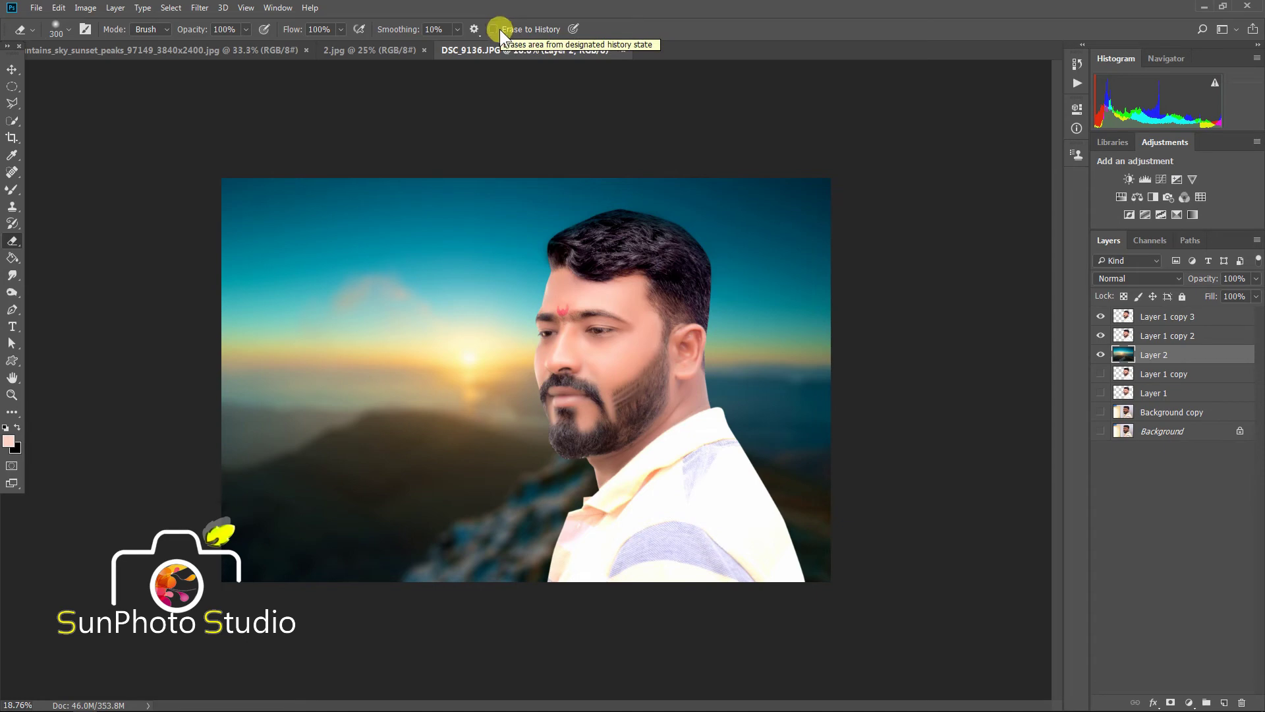
Bring the sparks image from 2.jpg into the portrait above the sunset layer and set its blend mode to Screen
click(349, 51)
click(11, 68)
drag(390, 198, 521, 276)
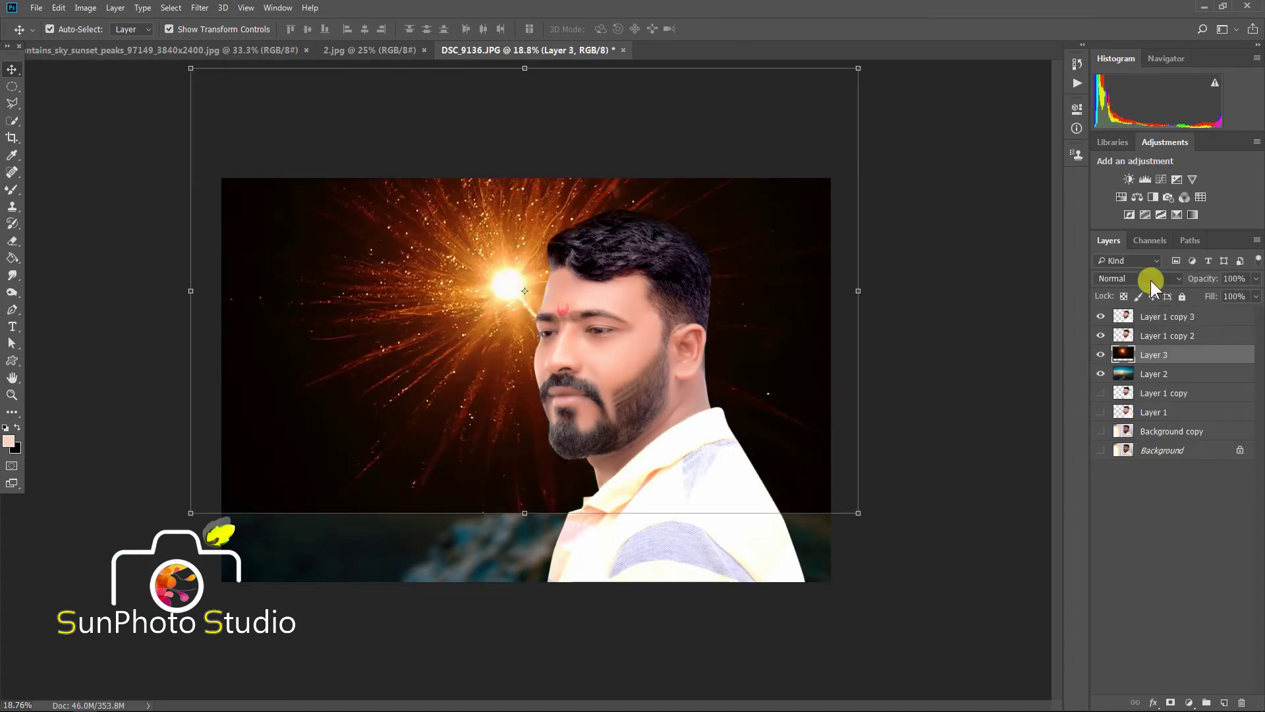
click(1150, 278)
click(1113, 391)
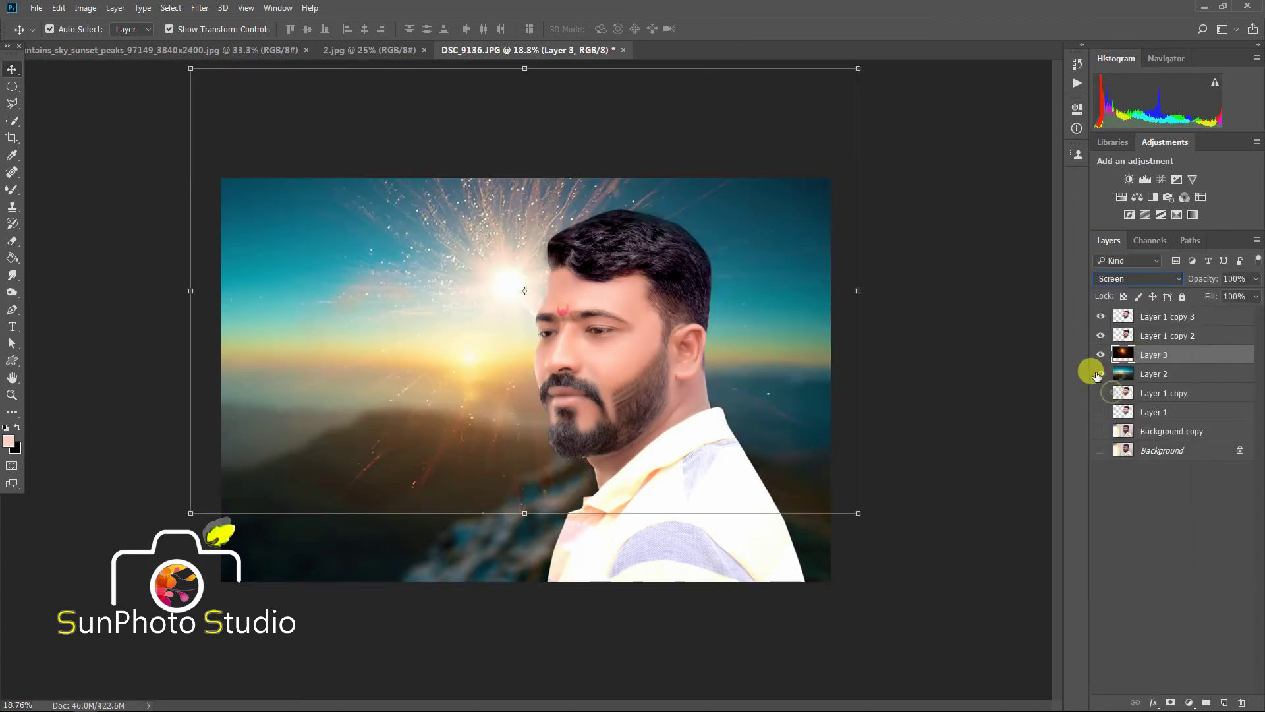
Apply a strong Gaussian Blur to the sparks on Layer 3, turning them into a soft glow
click(200, 8)
mouse_move(268, 168)
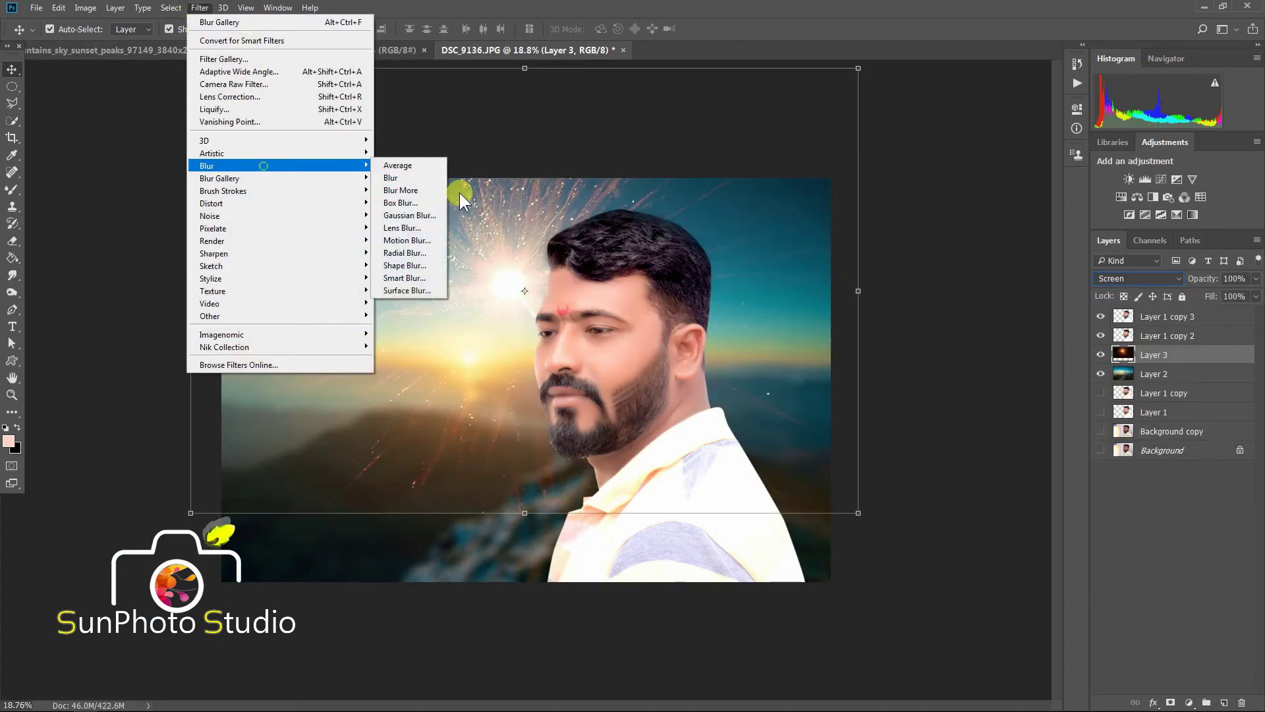
click(418, 214)
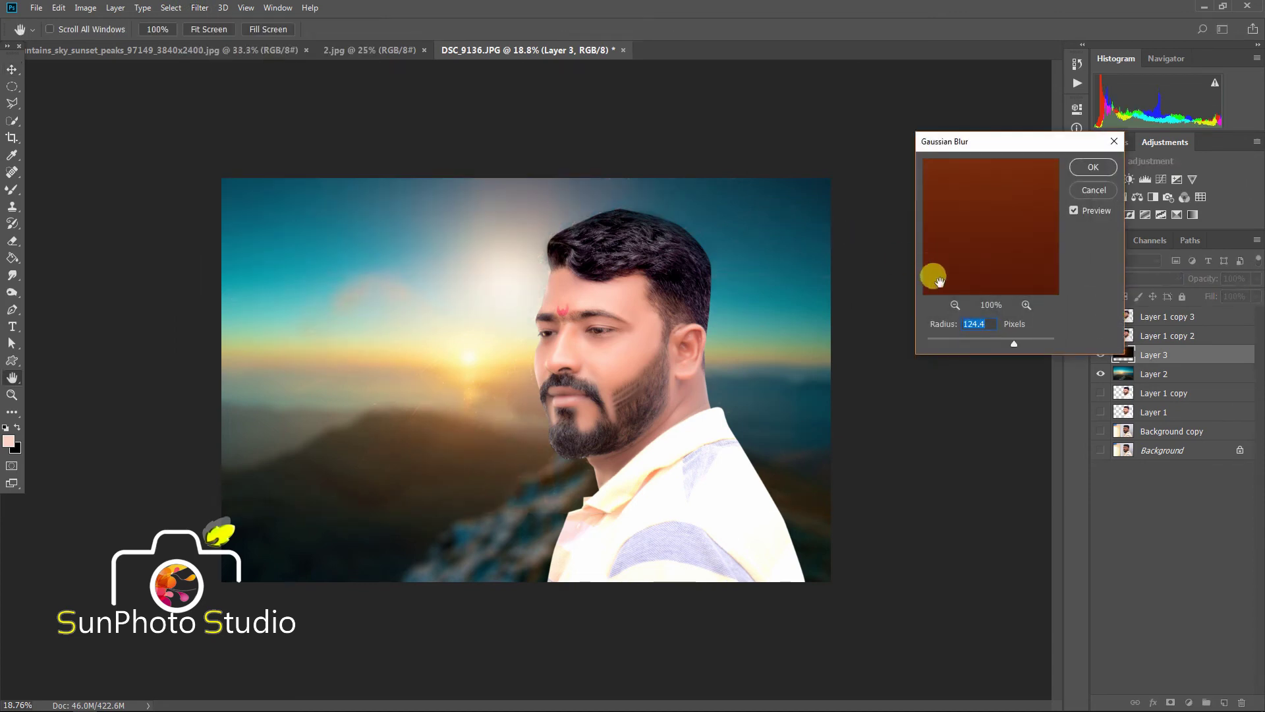
drag(1021, 339, 1025, 340)
click(1091, 168)
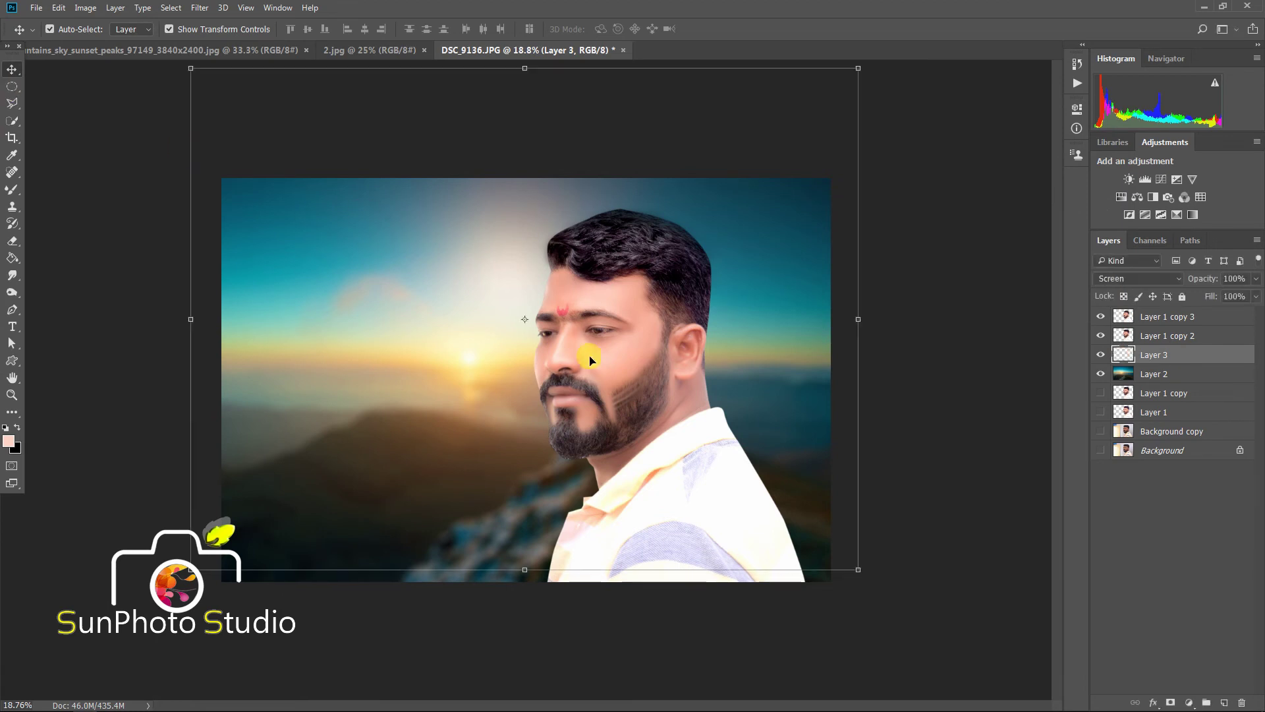
Enlarge the glow on Layer 3 to about 203% and centre it in the upper-left sky of the picture
scroll(526, 386, down, 2)
drag(270, 520, 77, 673)
drag(577, 521, 536, 380)
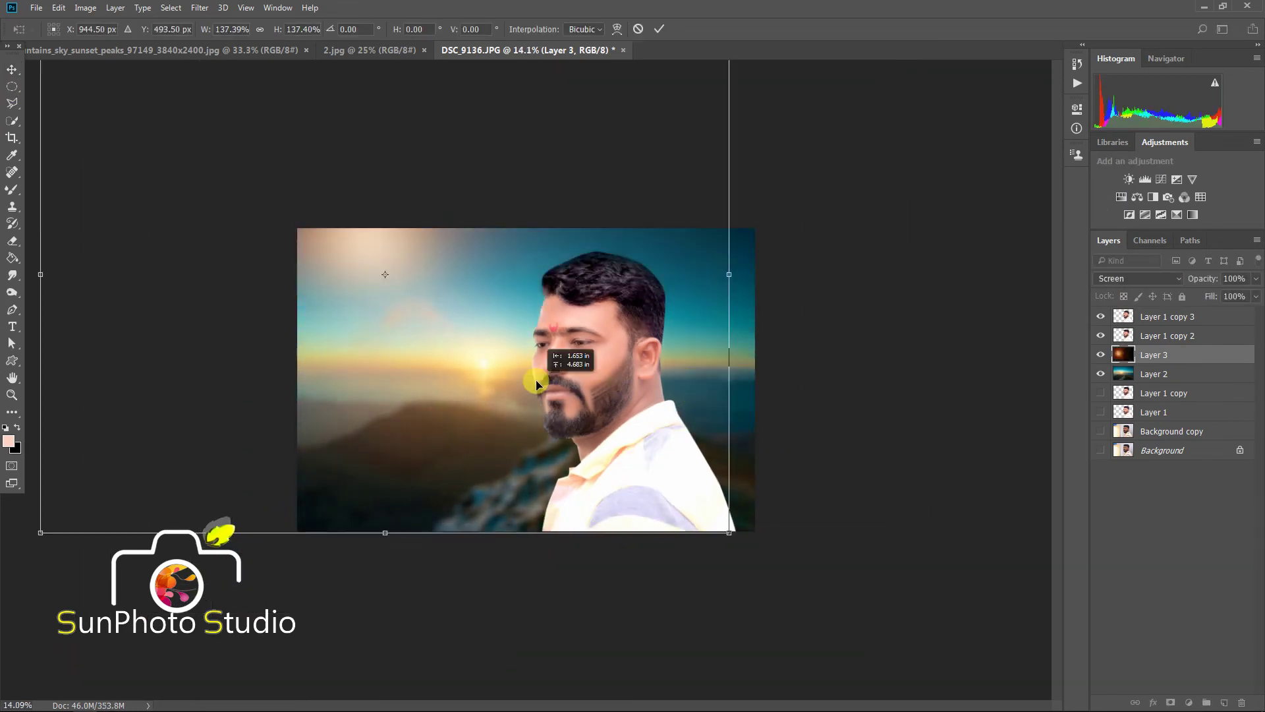
drag(728, 528, 628, 397)
double_click(628, 397)
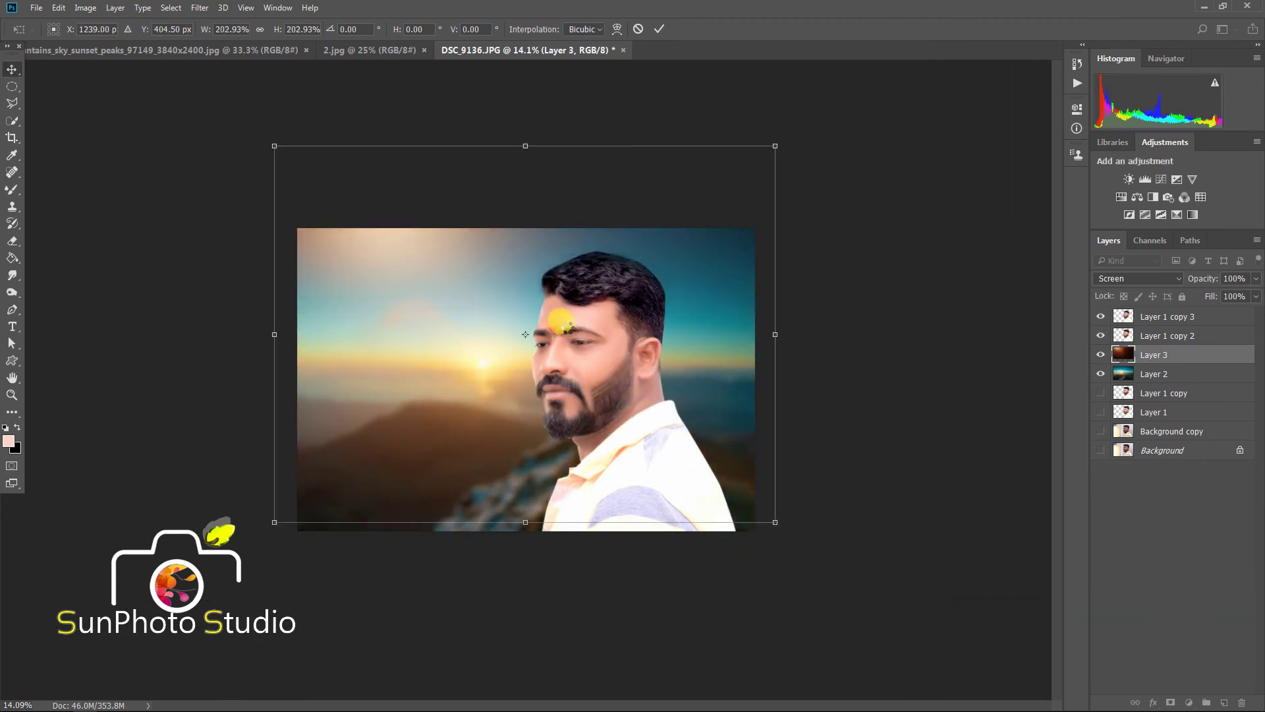
Duplicate the glow on Layer 3 and place the copy above the man's cutout layers
scroll(568, 327, up, 2)
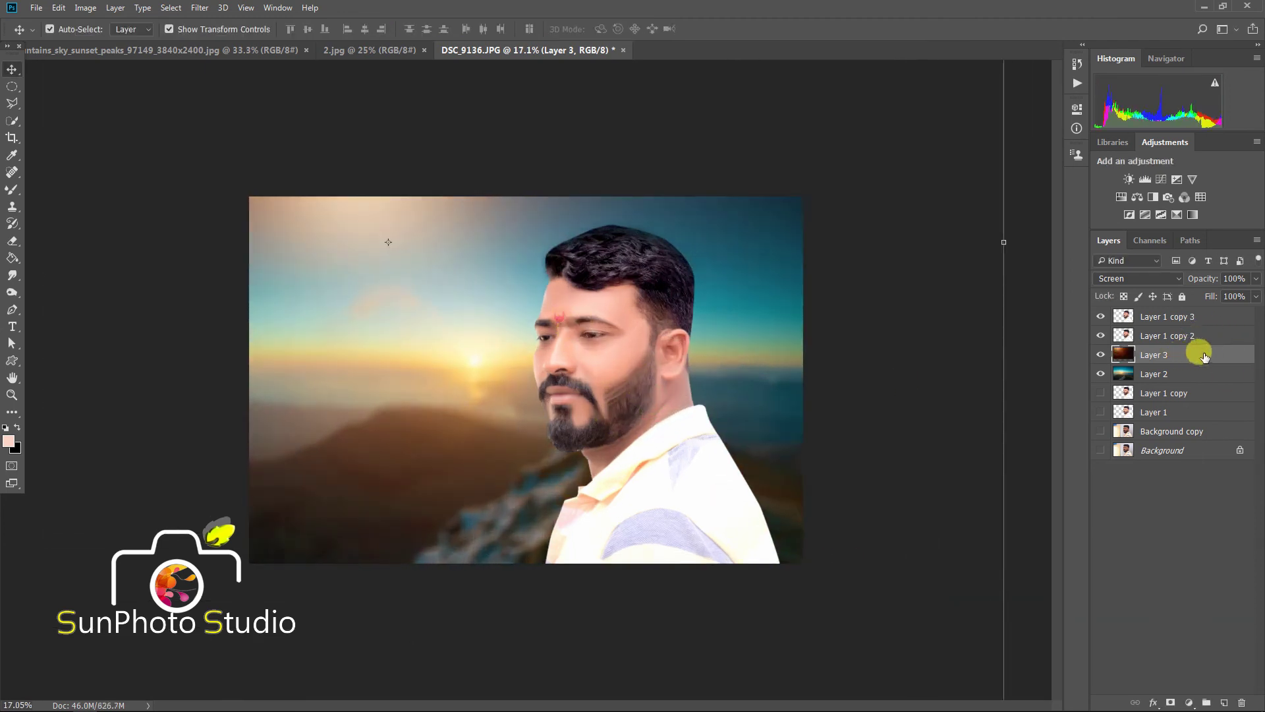
drag(1204, 356, 1224, 702)
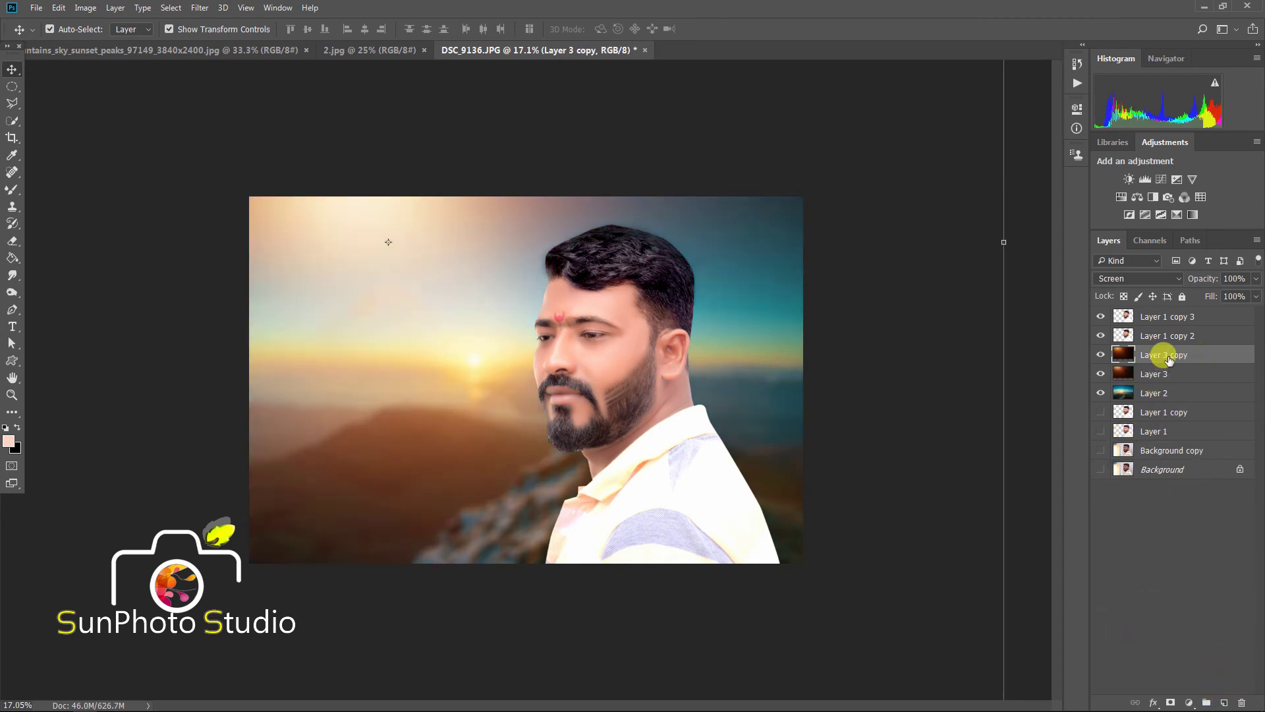
drag(1168, 359, 1157, 307)
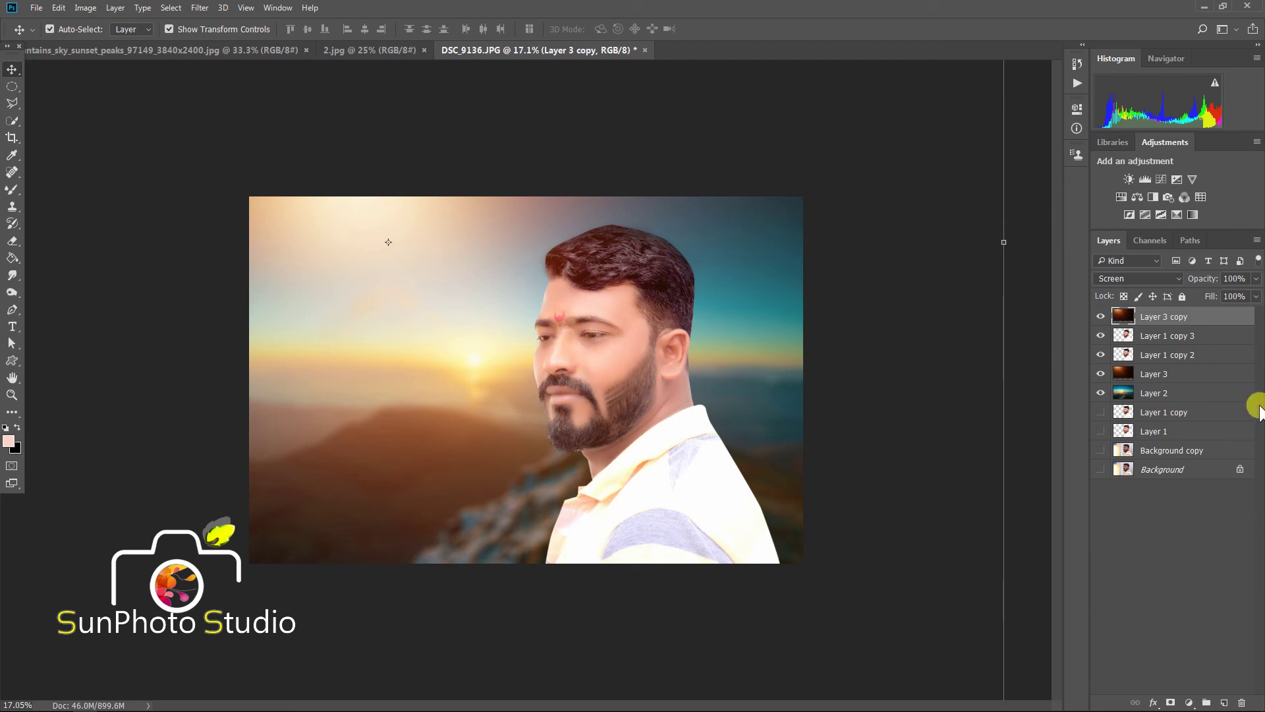
Group all layers above Background and hide the group to compare with the original photo
shift+click(1143, 450)
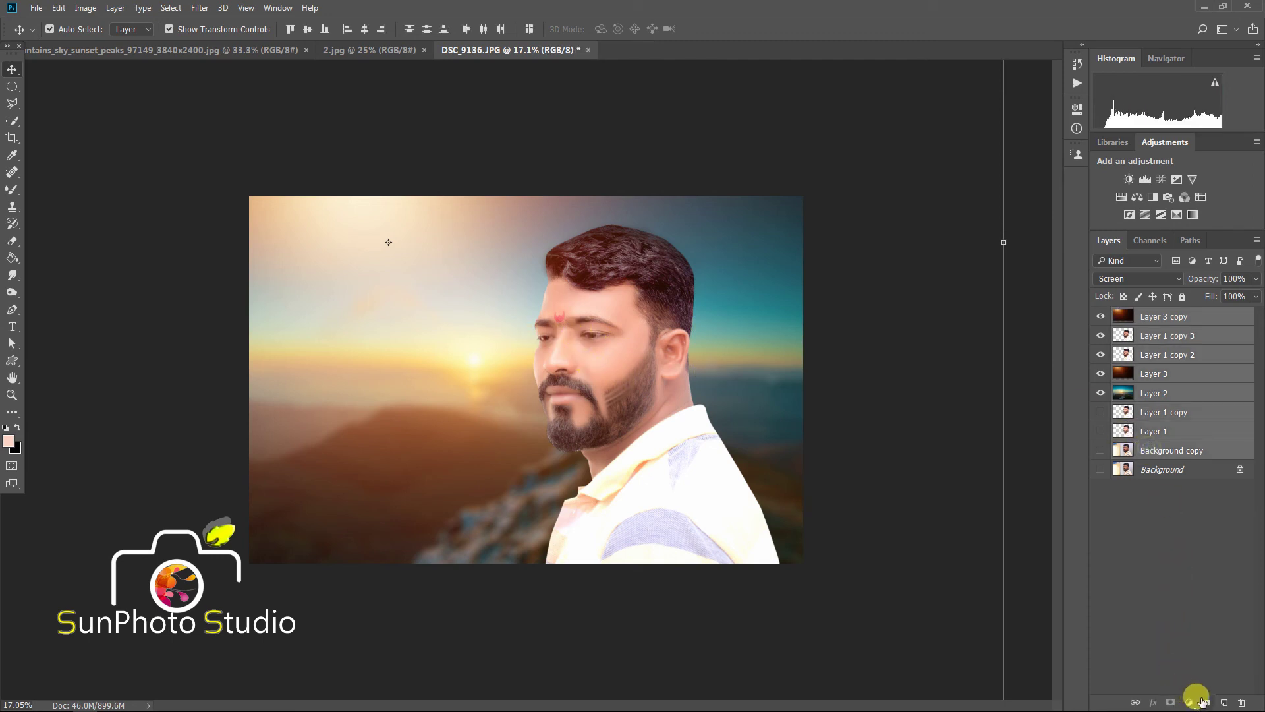
click(1202, 702)
click(1097, 315)
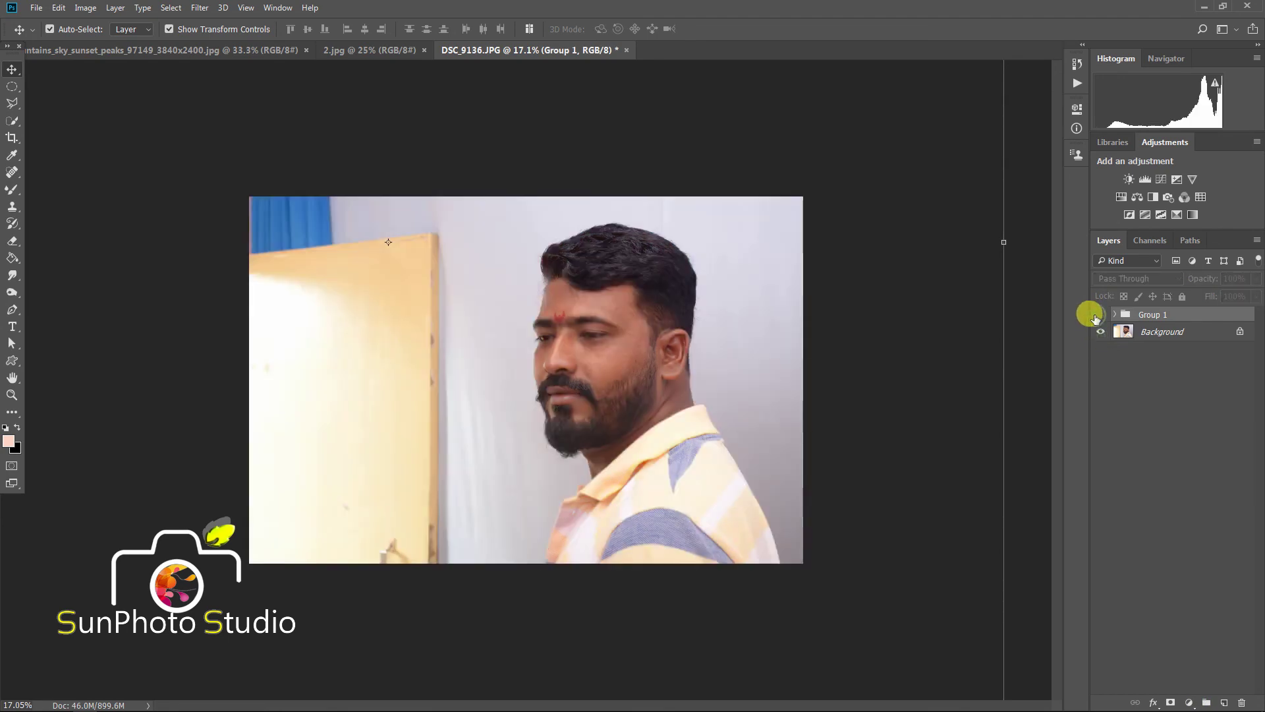